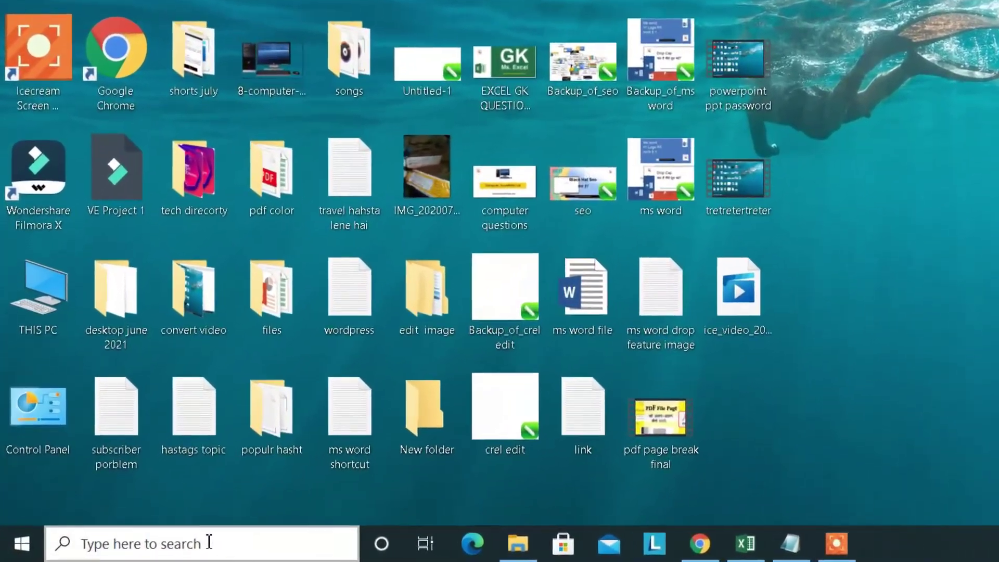
- Search Windows for 'exce' and launch the Excel 2016 best match
left_click(208, 542)
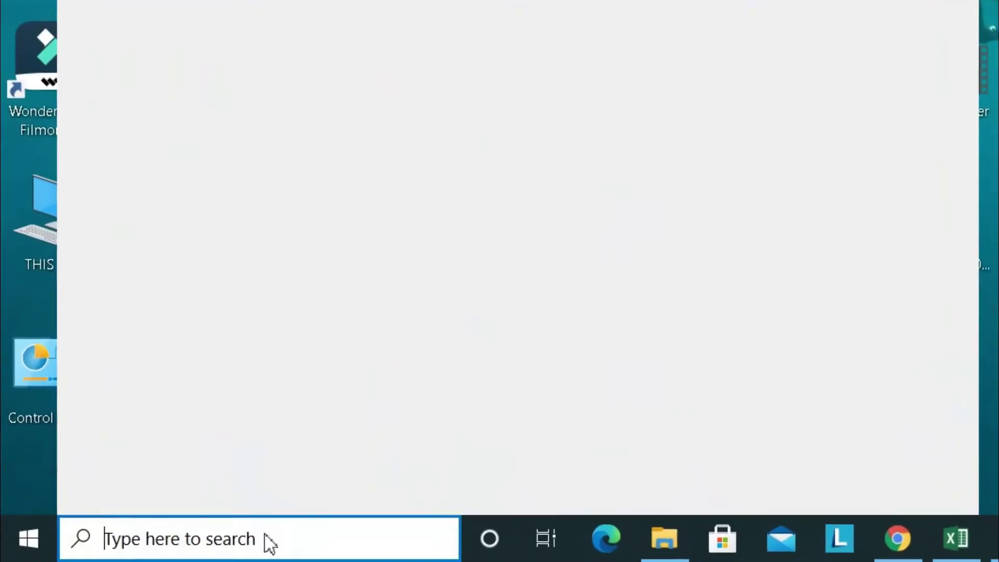
type("exc")
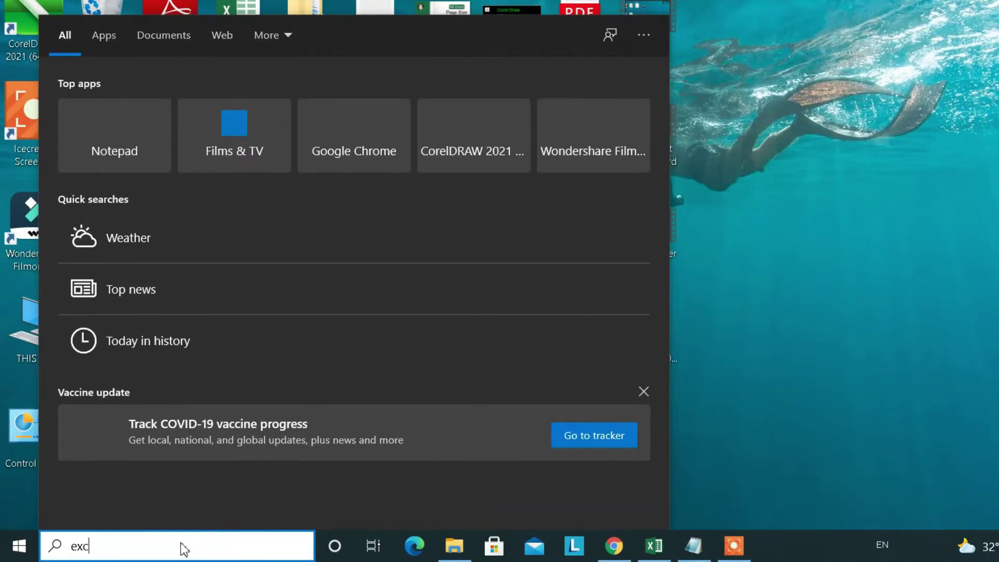
type("el")
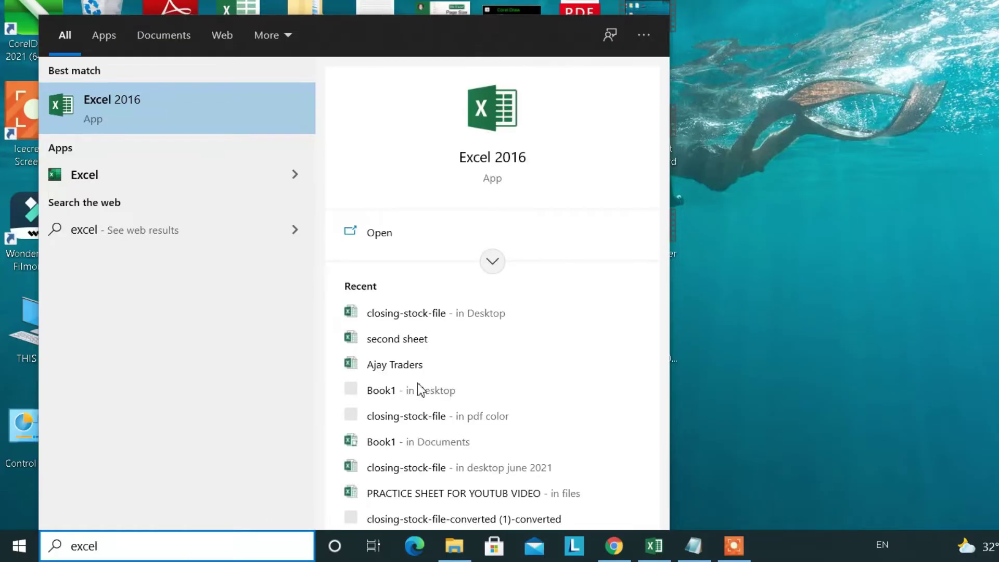
left_click(523, 171)
left_click(523, 171)
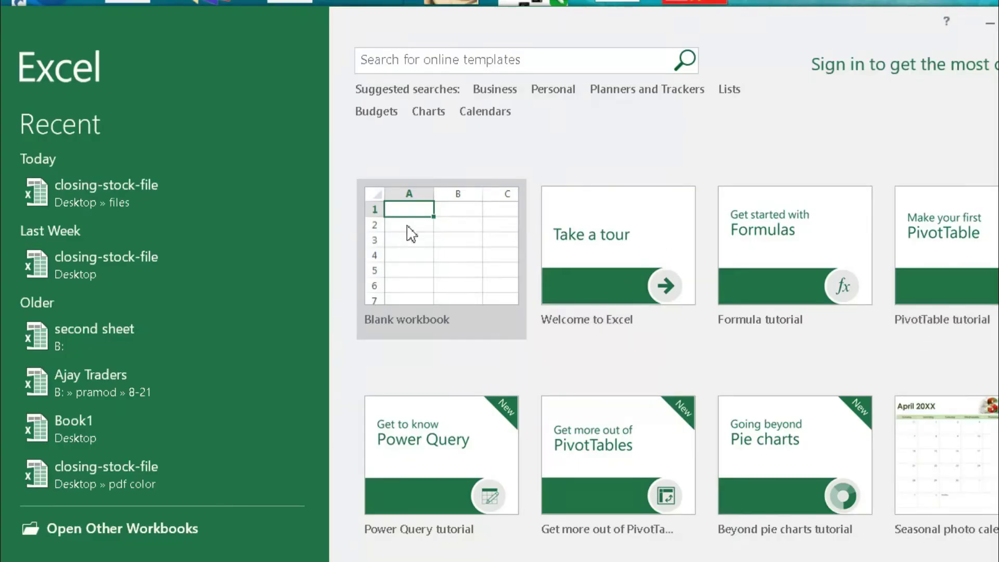
- Create a new blank workbook (Book2) and maximize its window
left_click(426, 242)
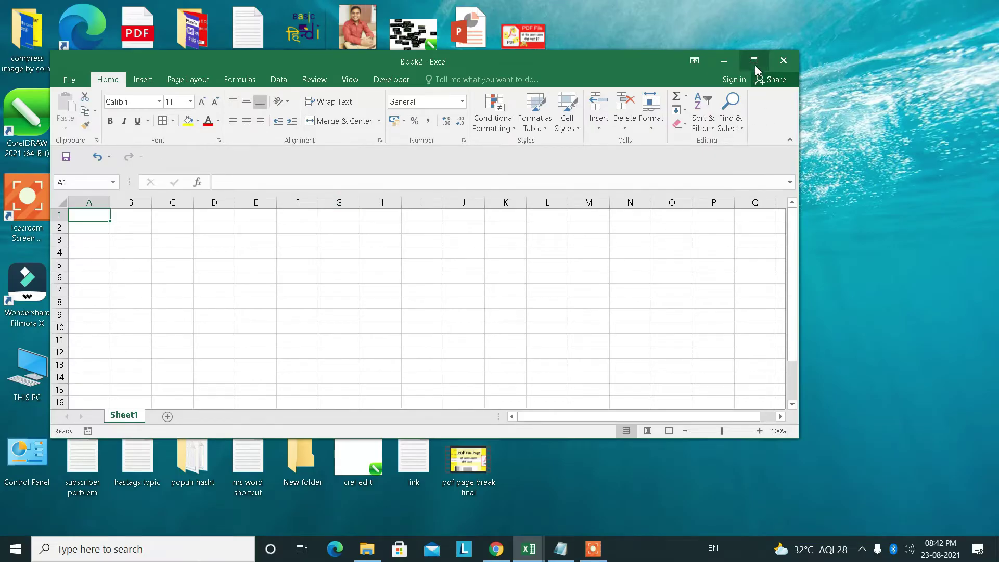
left_click(753, 60)
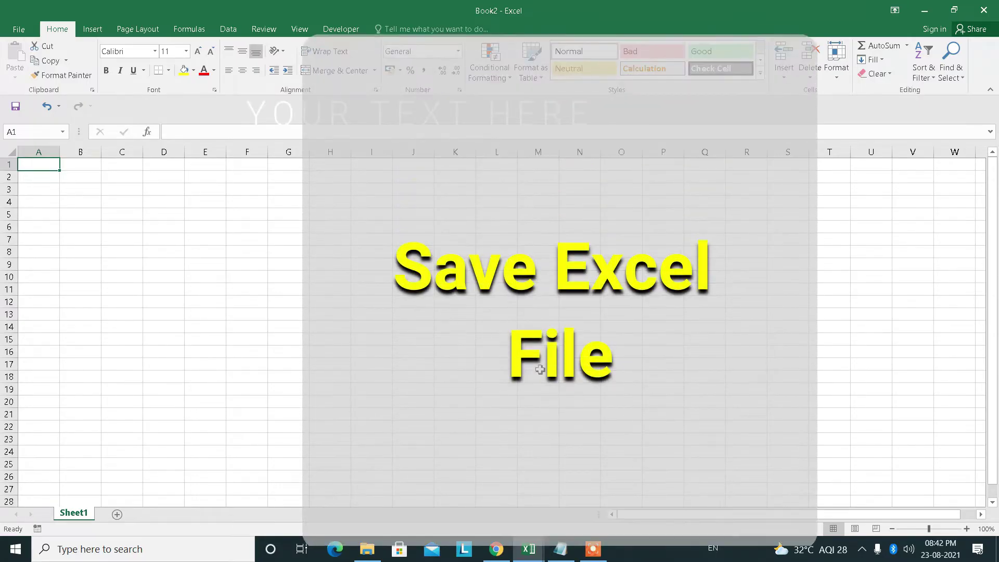
- Minimize Excel and open the New Volume (B:) drive from This PC
left_click(925, 10)
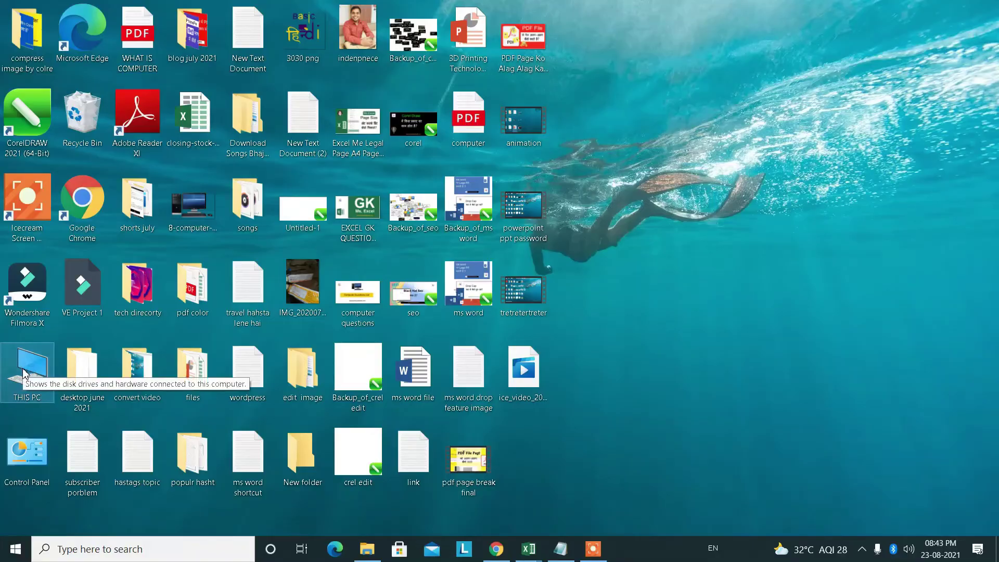
double_click(23, 373)
left_click(433, 266)
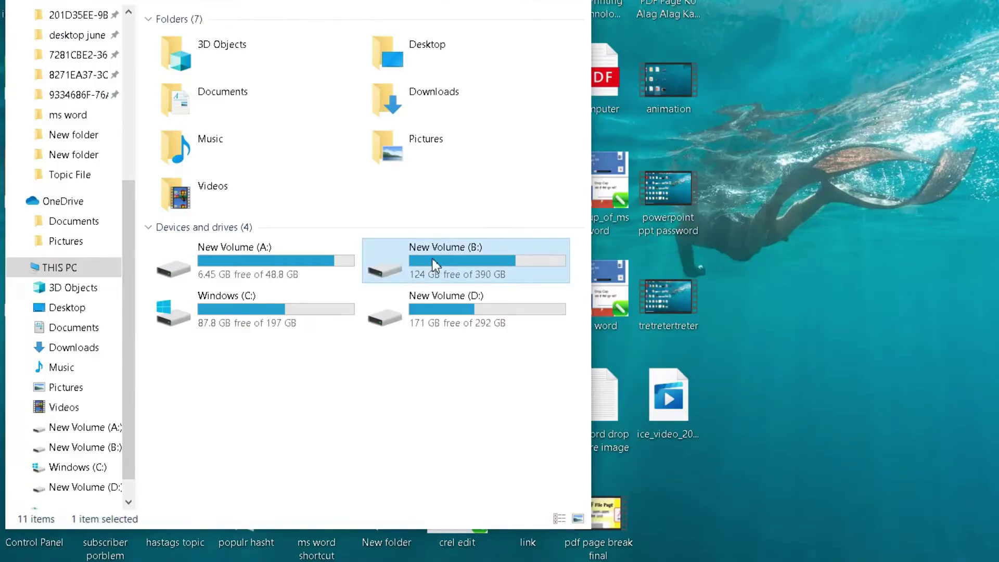
double_click(434, 265)
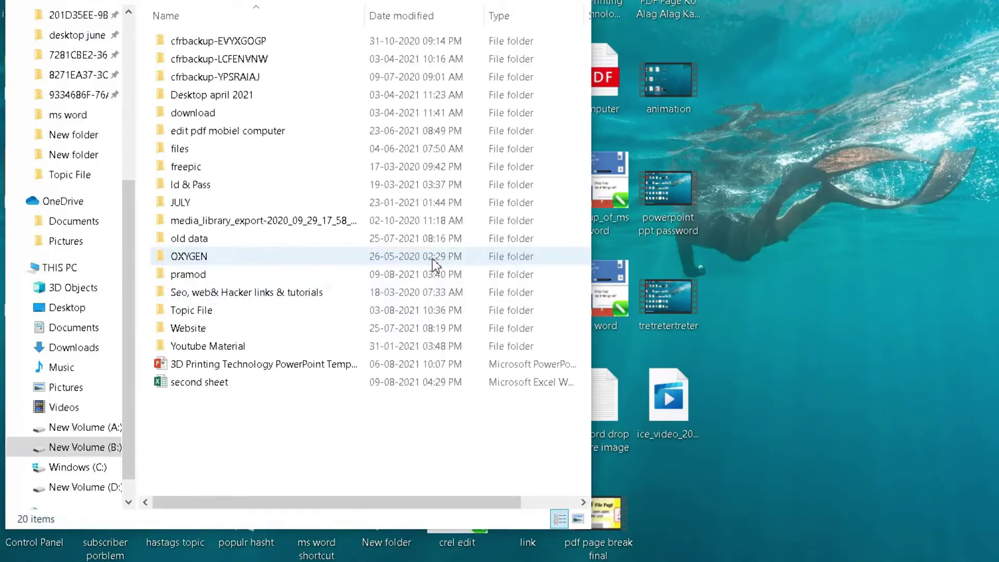
- Create a new folder on drive B and start typing its name
right_click(333, 438)
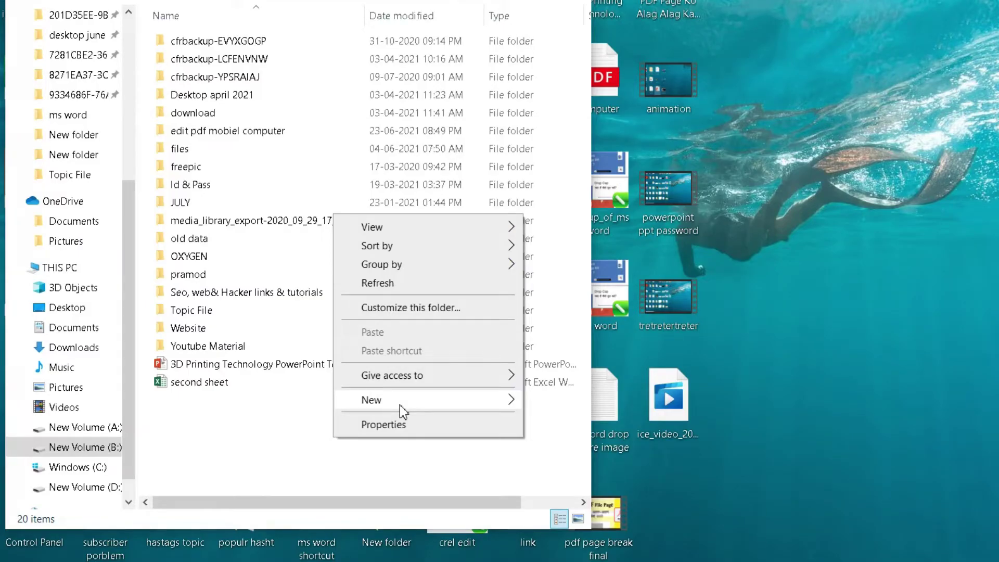
mouse_move(372, 400)
left_click(575, 404)
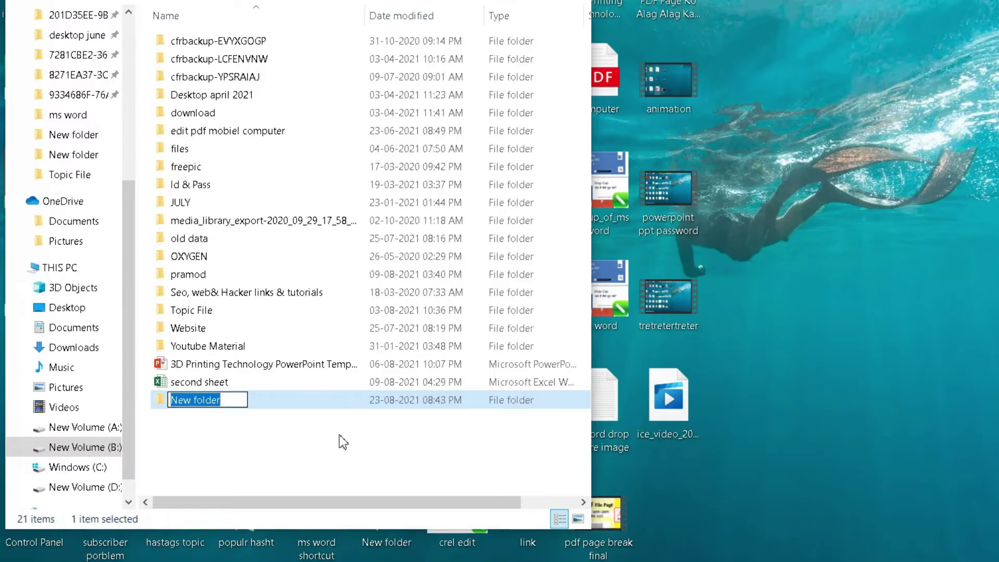
type("p")
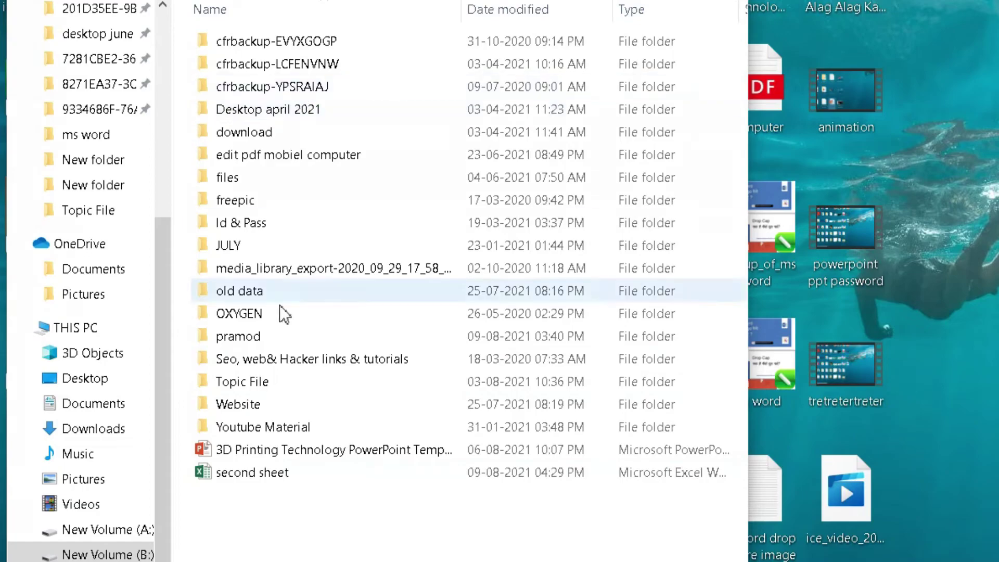
- Open the pramod folder and bring up the context menu in its empty area
double_click(294, 338)
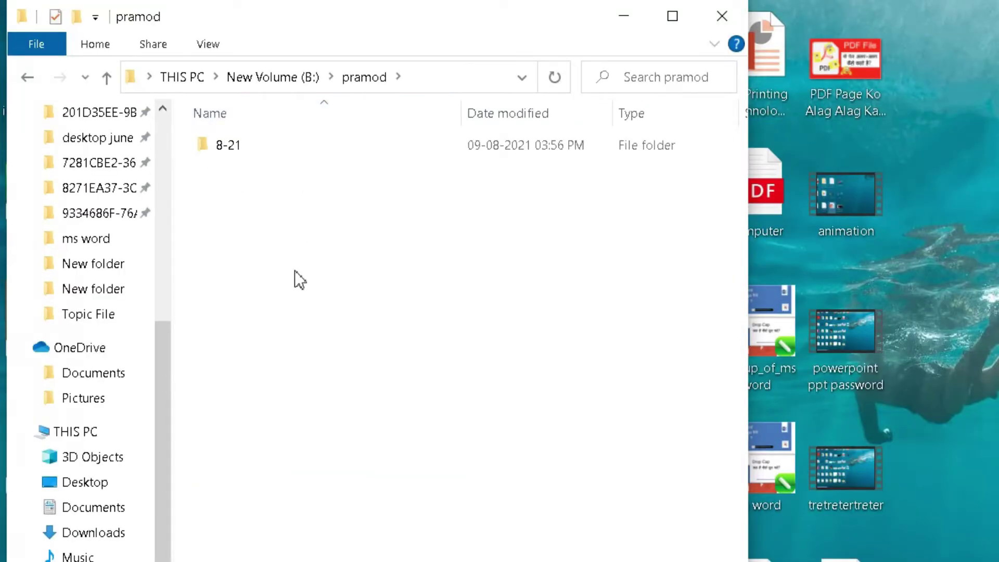
right_click(295, 270)
mouse_move(342, 528)
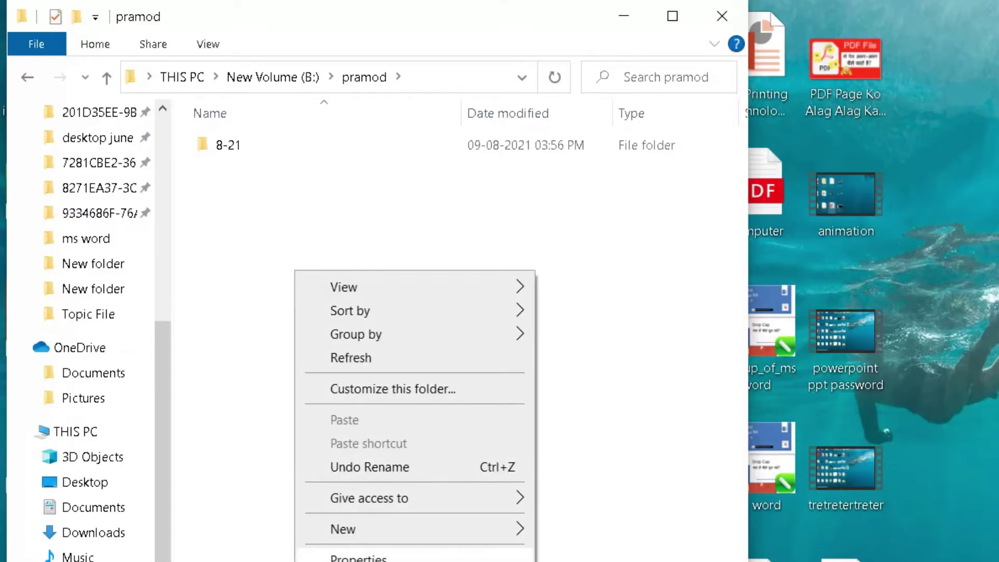
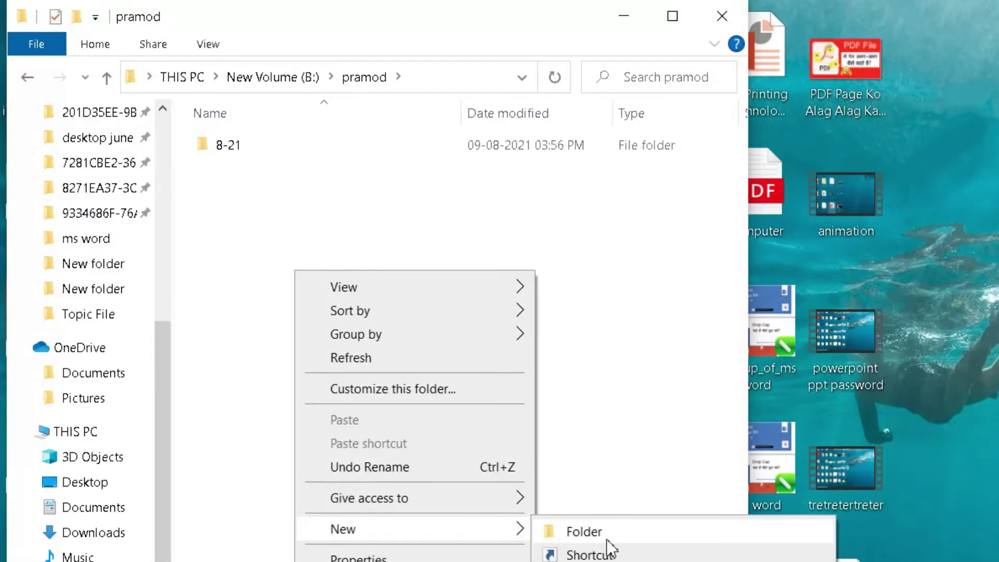
- Create a new folder named 'Student Data' inside the pramod folder
left_click(607, 538)
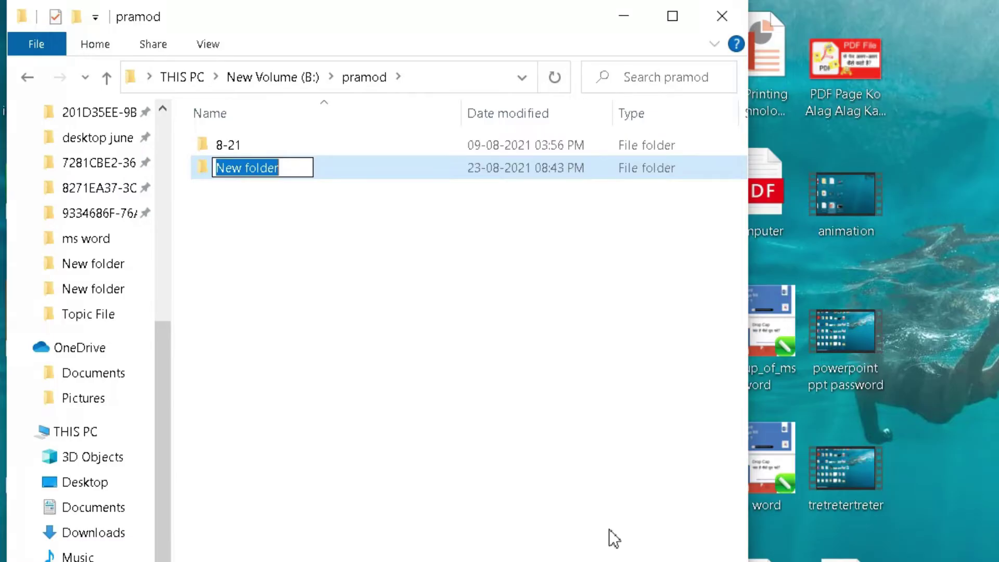
type("Stude")
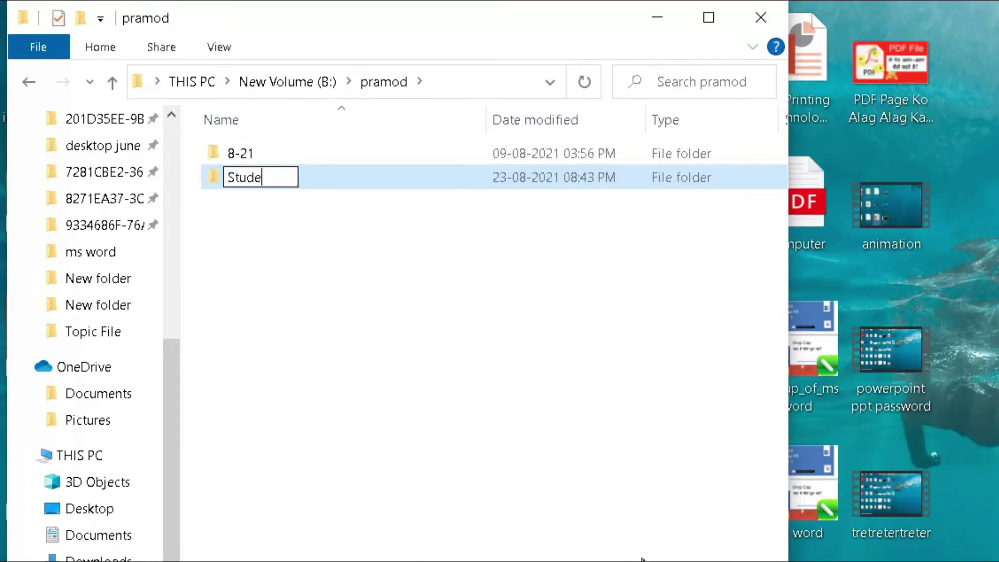
type("Data")
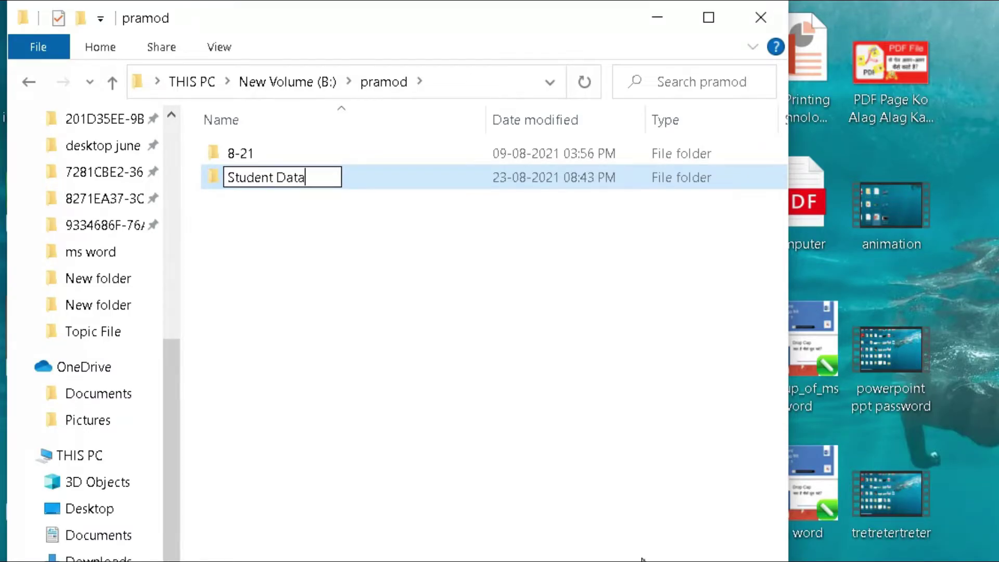
key("Return")
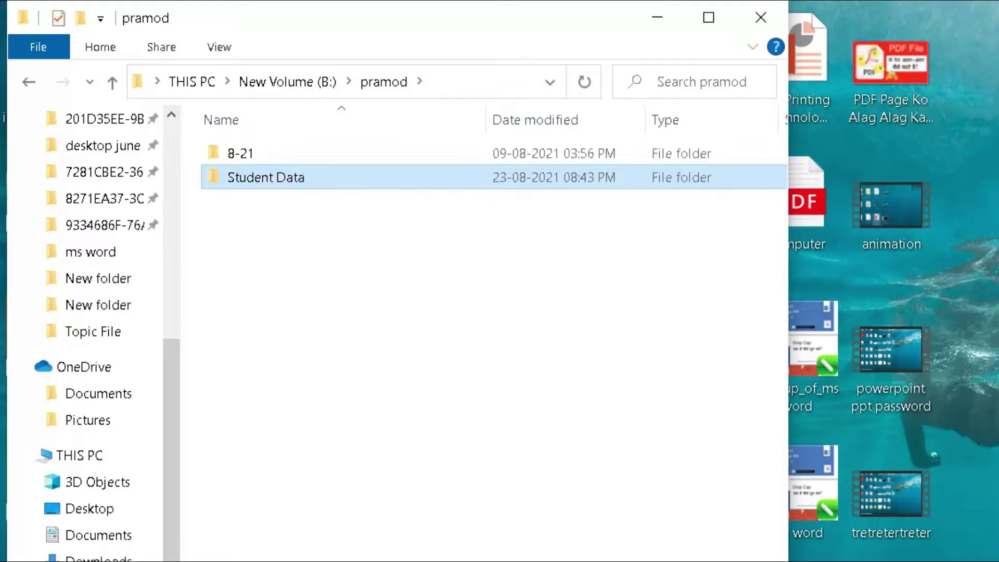
- Save the Book2 workbook as 'Sudent Data Excel Sheet' in B:\pramod\Student Data
left_click(757, 12)
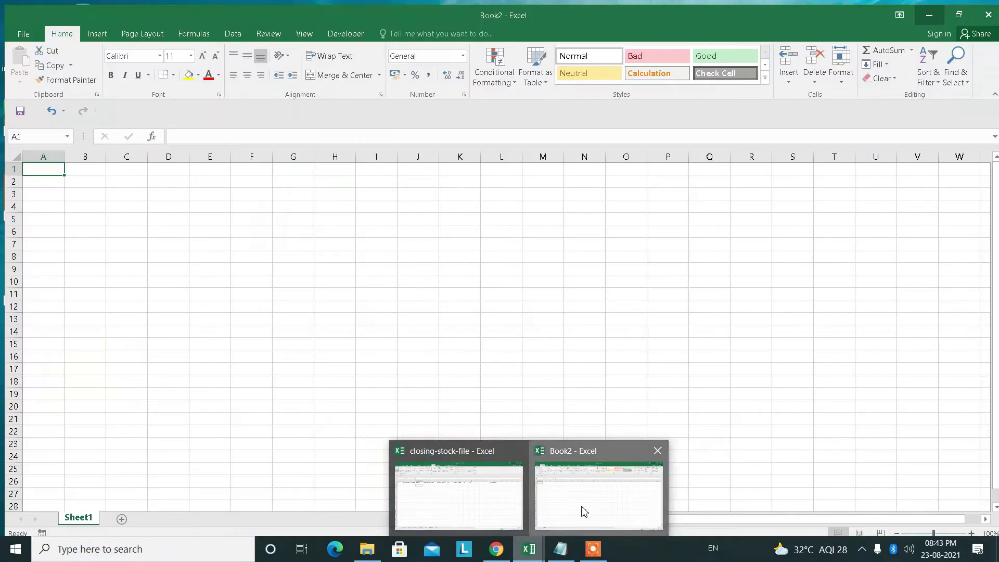
left_click(582, 507)
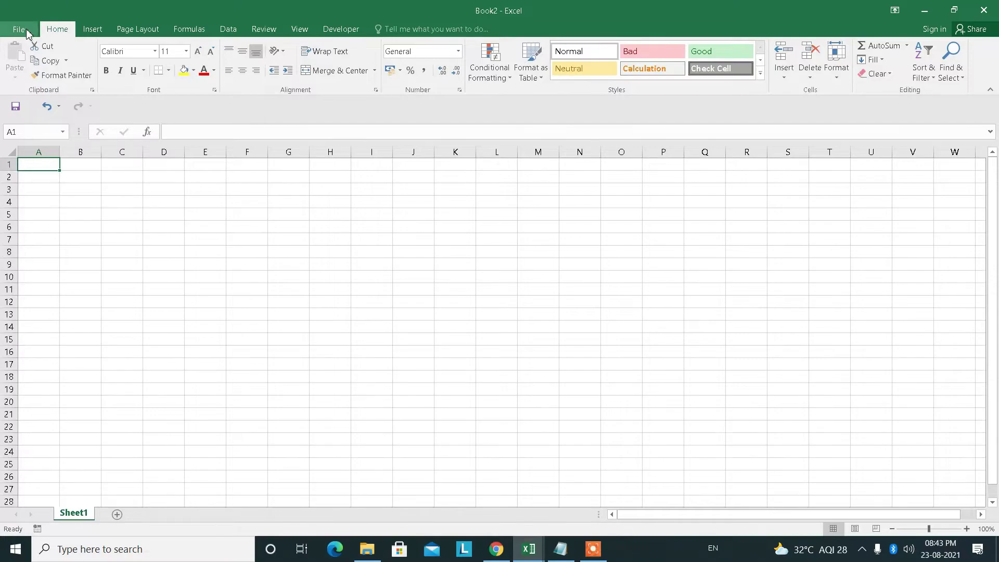
left_click(28, 33)
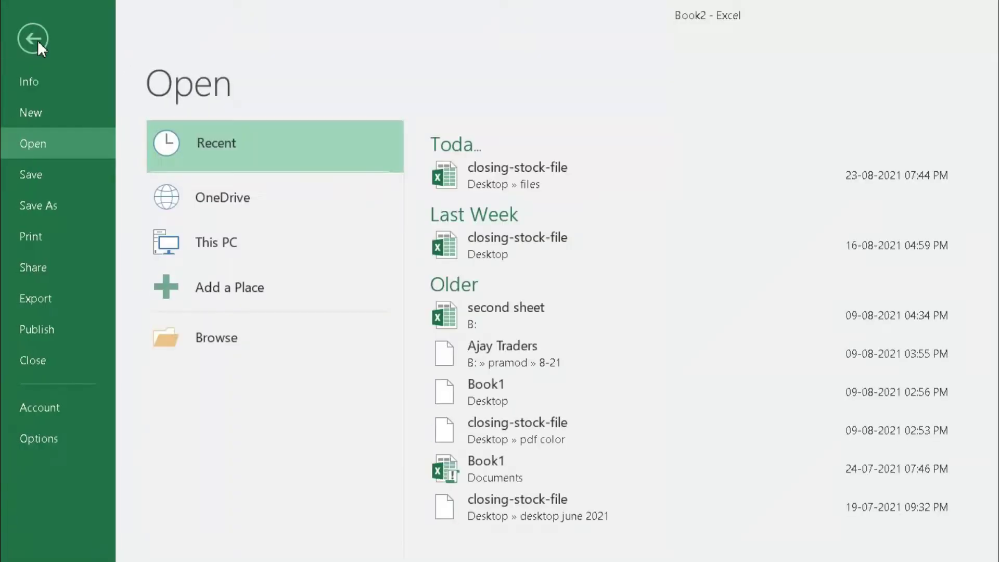
left_click(41, 203)
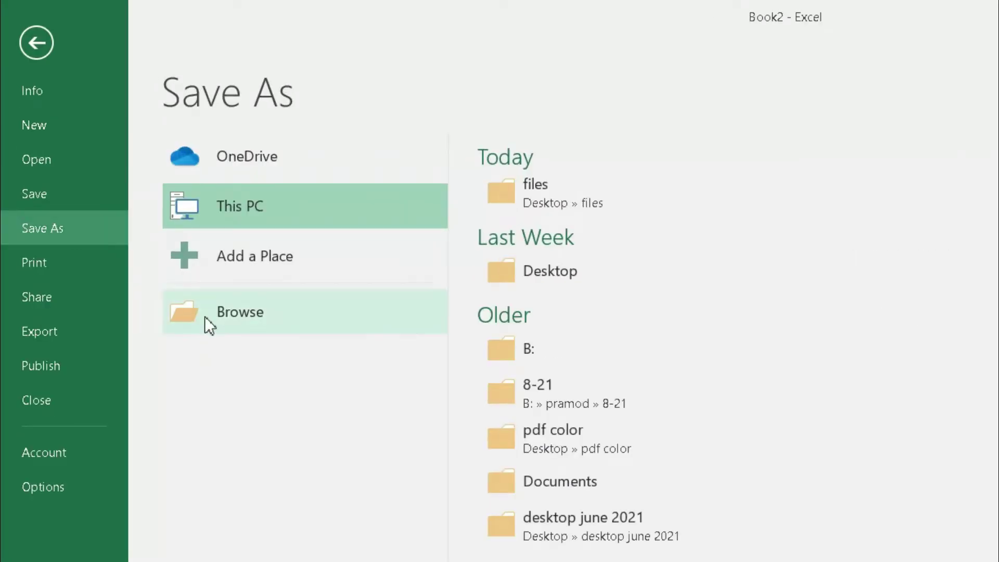
left_click(217, 318)
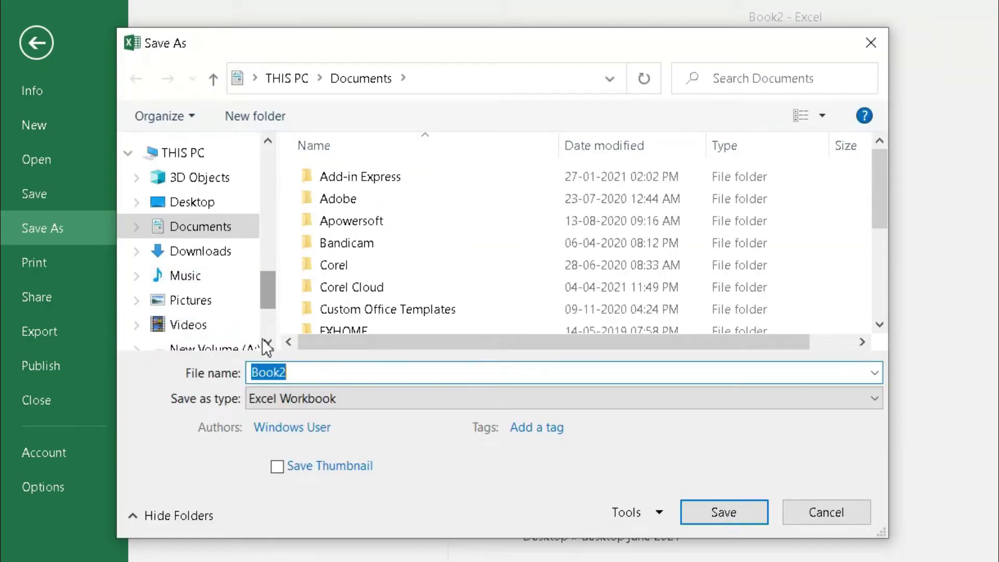
scroll(265, 301, "down", 3)
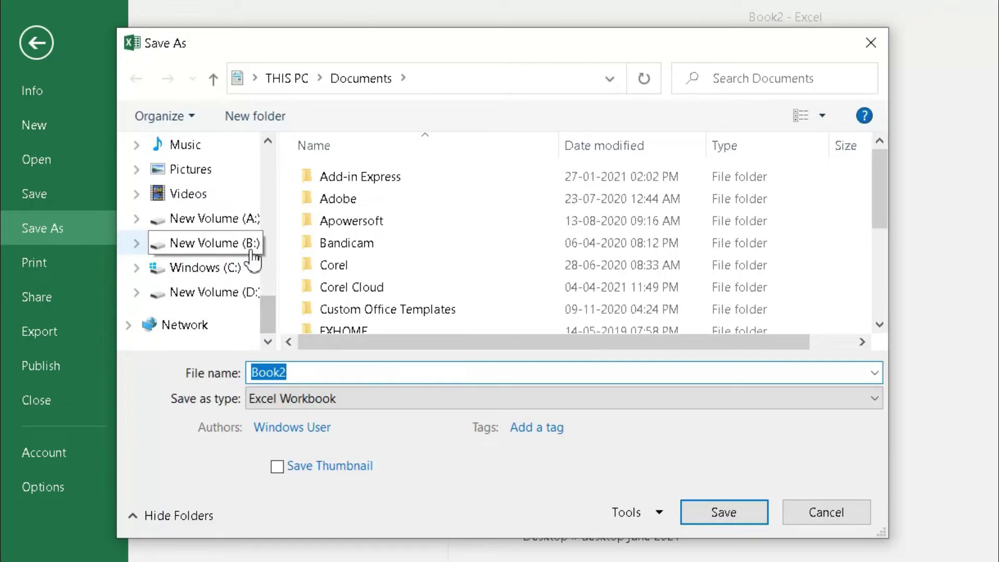
left_click(252, 251)
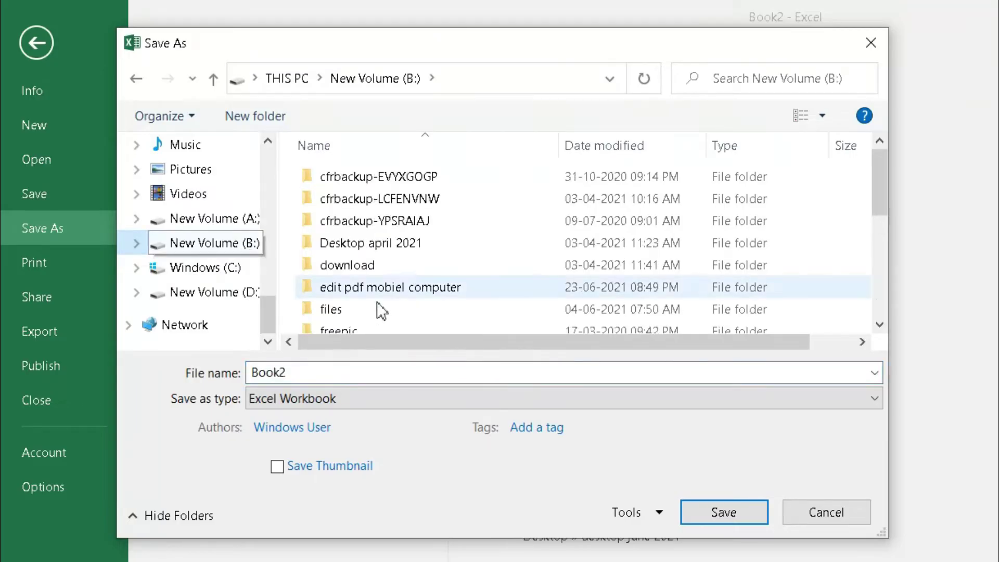
left_click_drag(880, 193, 887, 271)
double_click(477, 267)
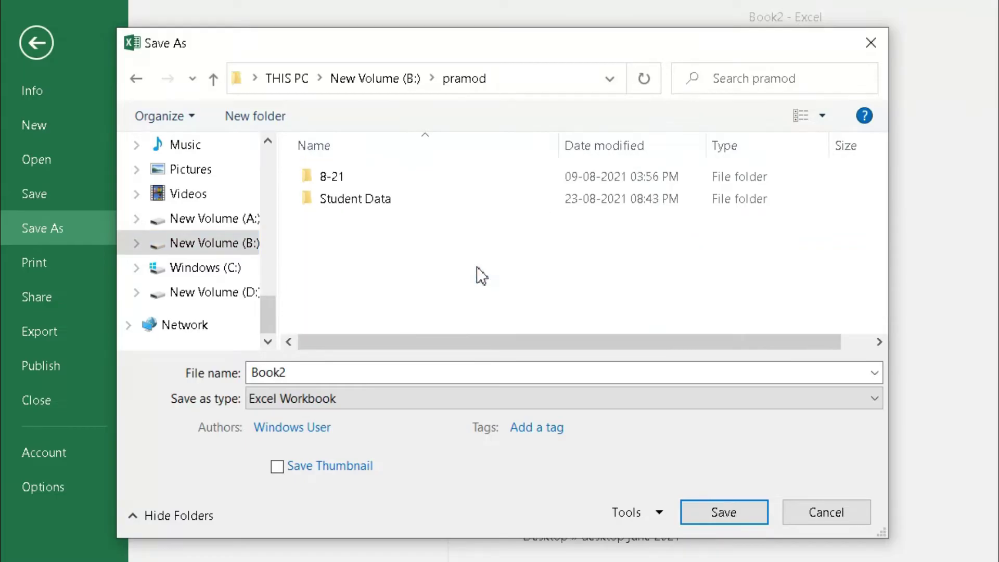
double_click(353, 198)
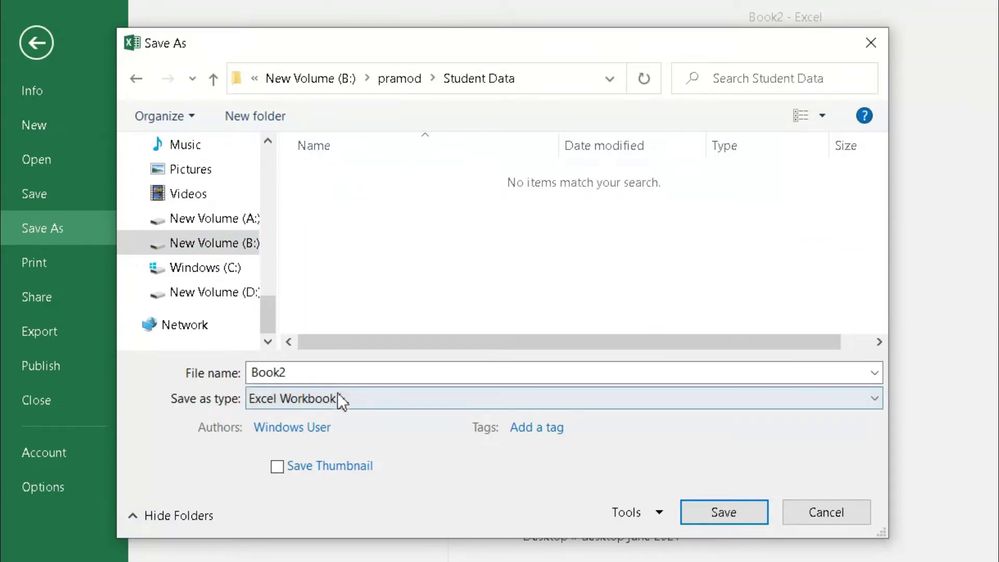
left_click(345, 376)
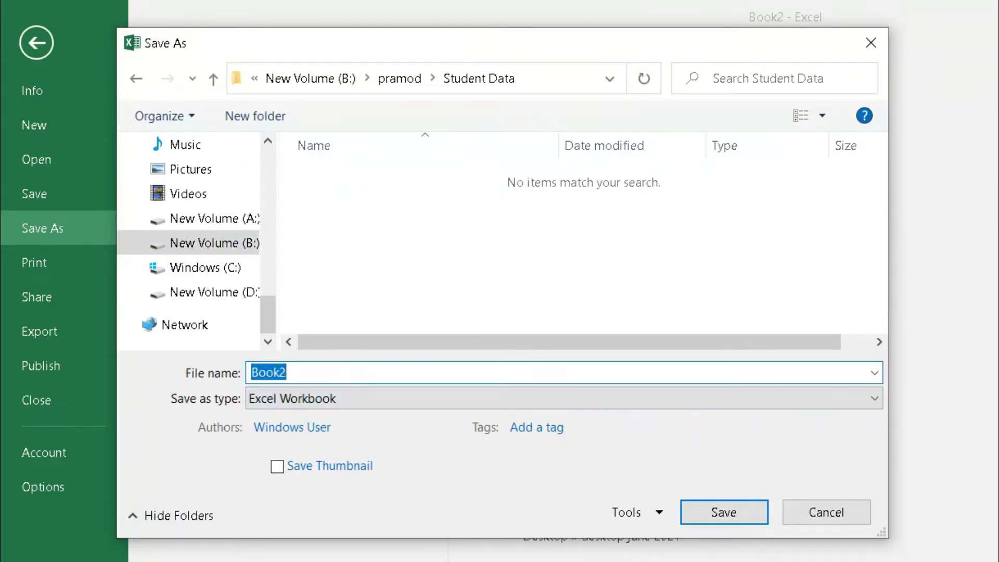
type("Sudent")
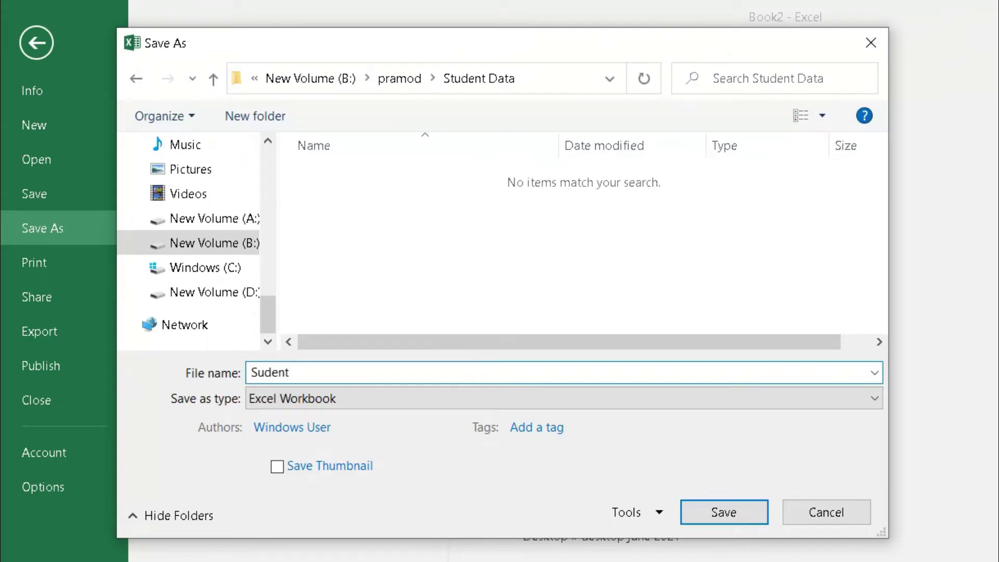
type("at")
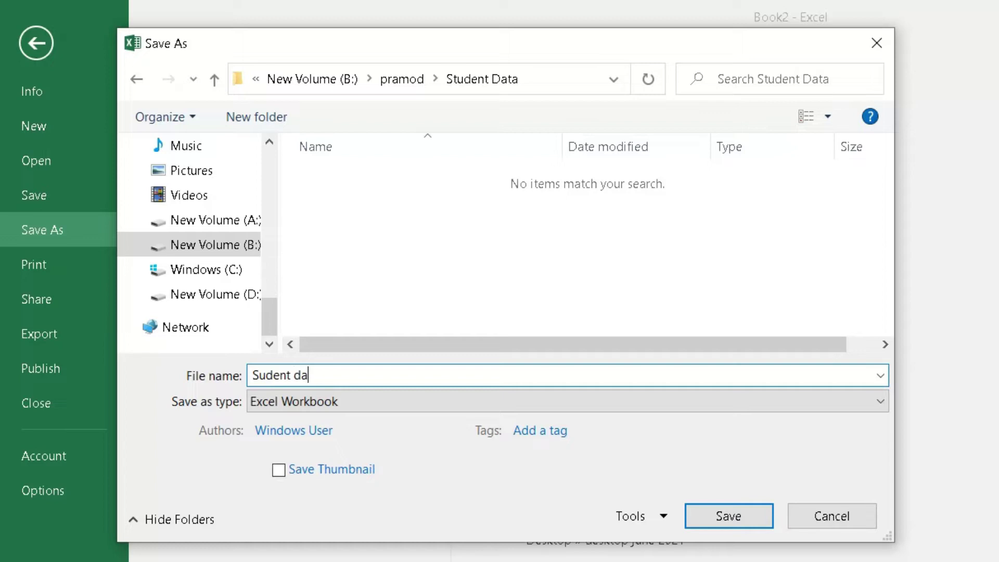
type("Sheet")
key("Return")
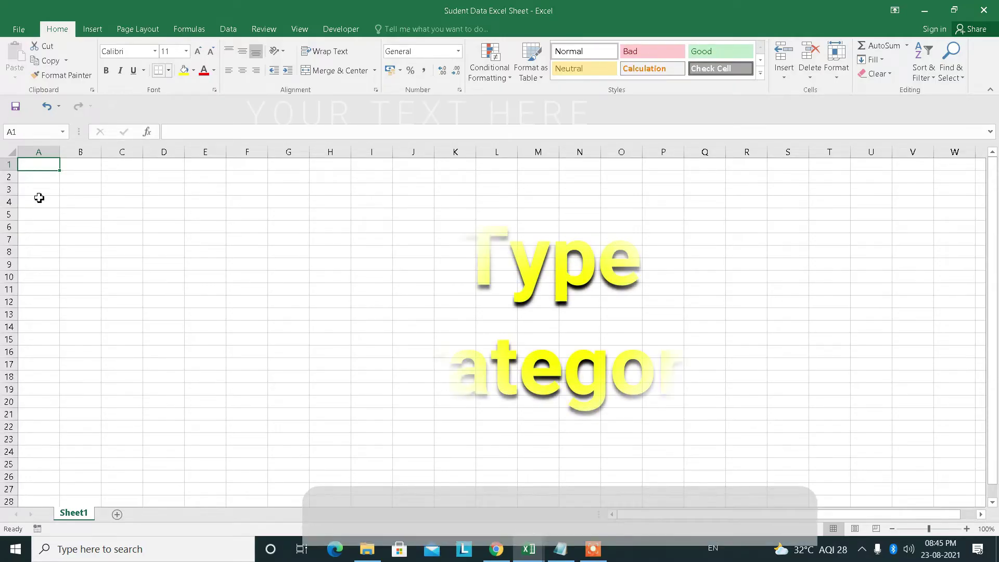
- Enter the first headers in row 1: S.No, Student Name, Father's Name, Adhar No., Admission Date
key("Right")
key("Right")
key("Right")
key("Down")
key("Down")
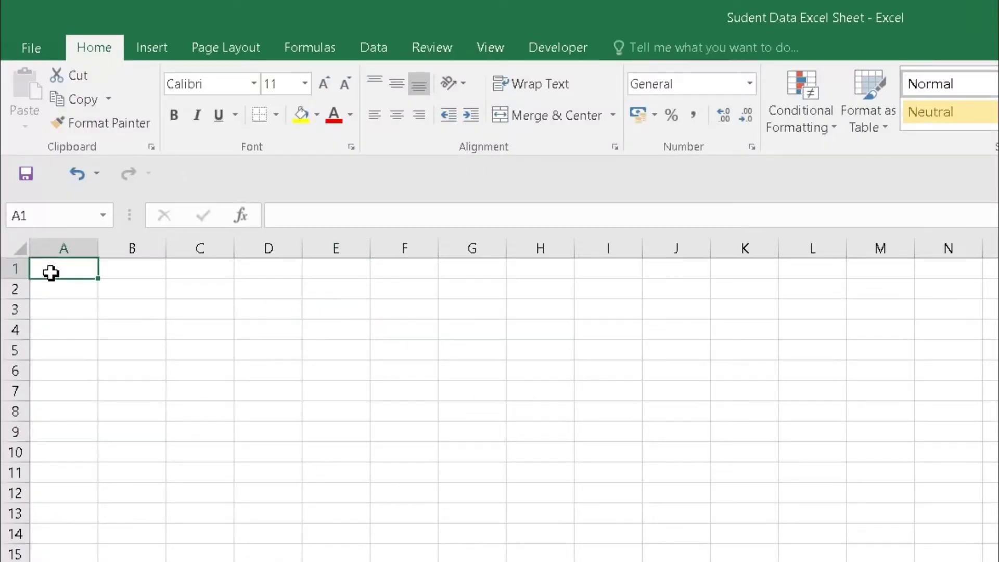
type("S.No")
key("Tab")
type("Student Name")
key("Tab")
type("Father's Name")
key("Tab")
type("Adhar No.")
key("Tab")
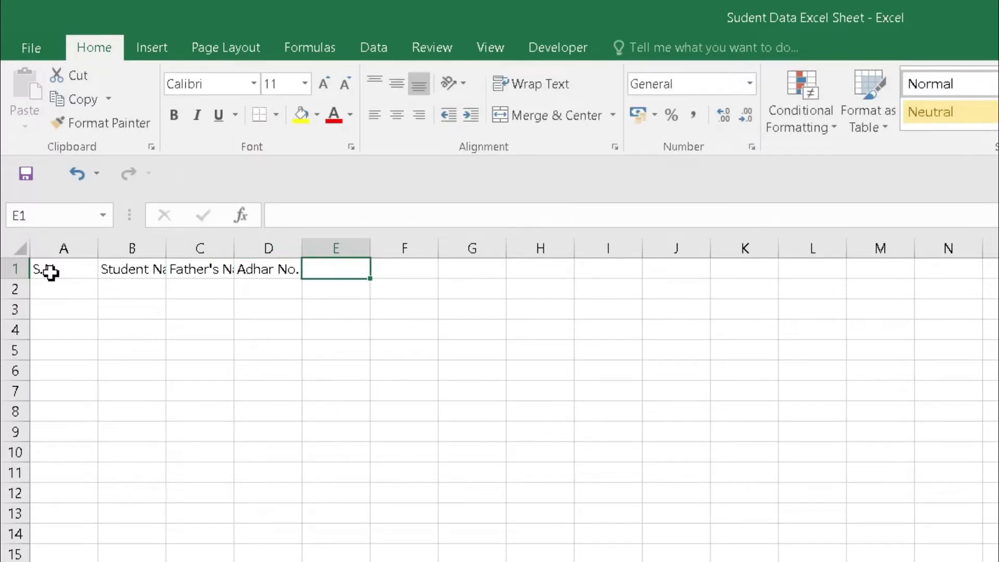
type("Admission Date")
key("Tab")
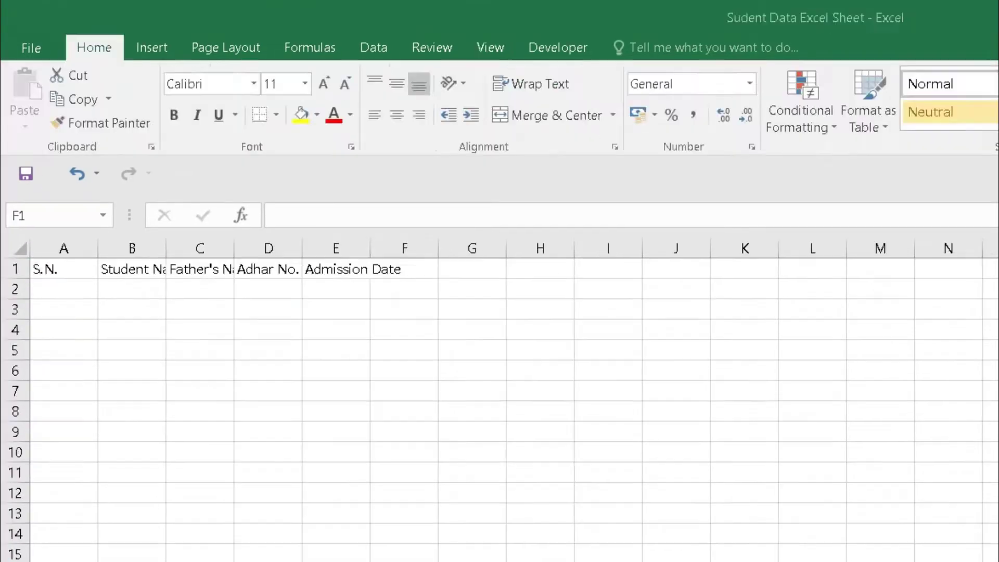
- Continue the headers with Class, Medium, Section, Contact No, Address, City, State and Leaving Date
left_click(471, 265)
type("Class")
key("Tab")
type("Medium")
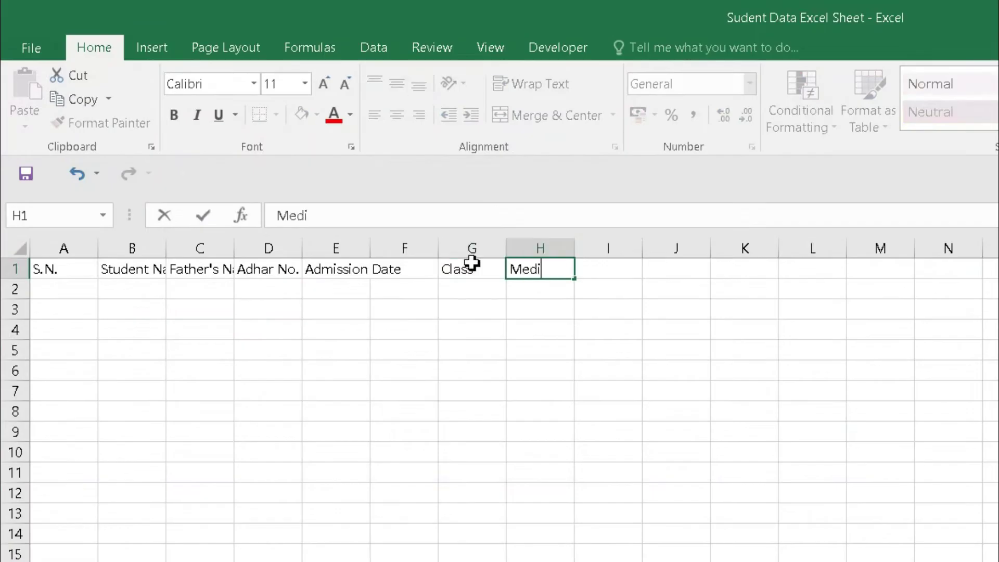
key("Tab")
type("Section")
key("Tab")
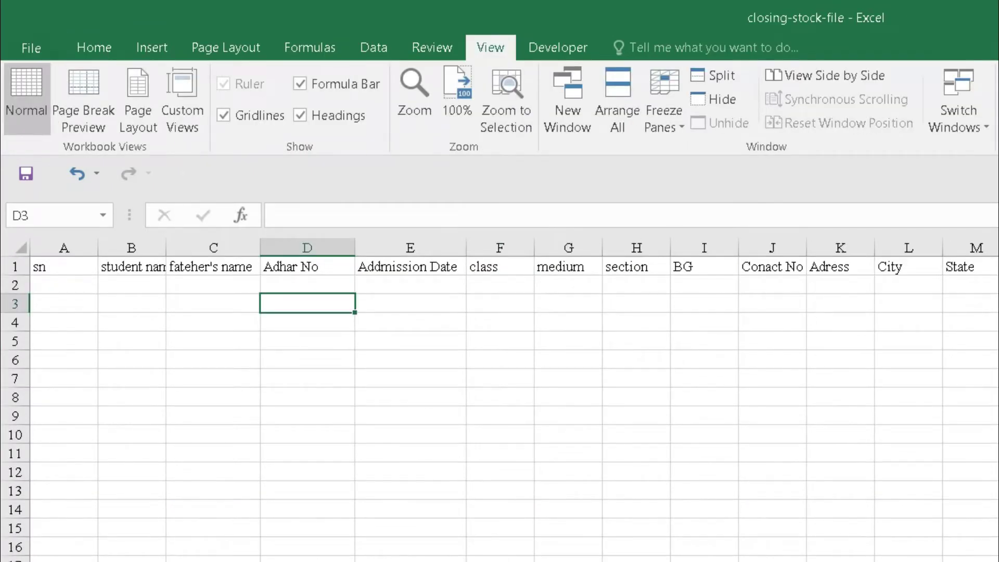
type("Contact No")
key("Tab")
type("Address")
key("Tab")
type("City")
key("Tab")
type("State\tLeaving Date")
left_click(698, 358)
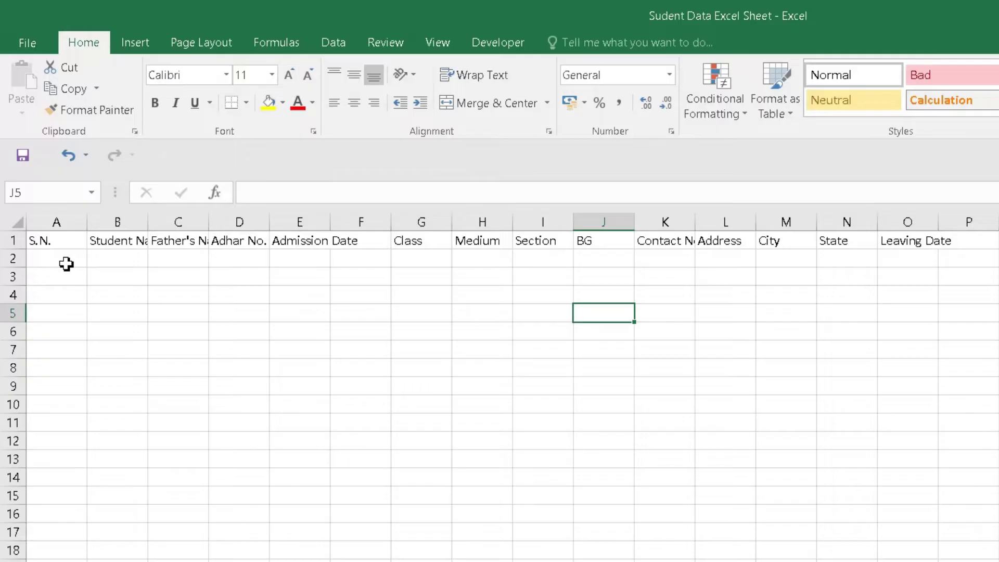
left_click(67, 241)
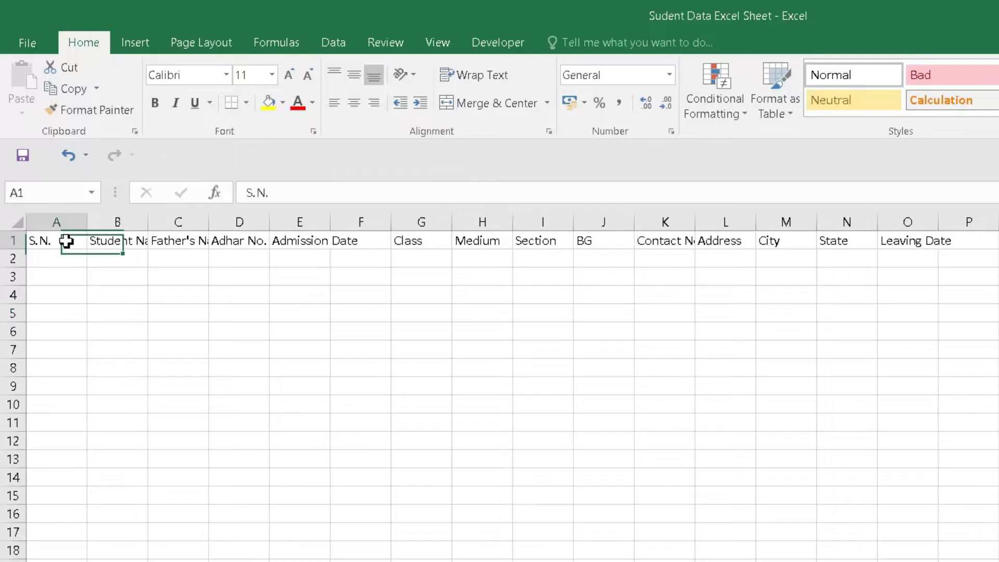
left_click(132, 245)
left_click(182, 245)
left_click(237, 245)
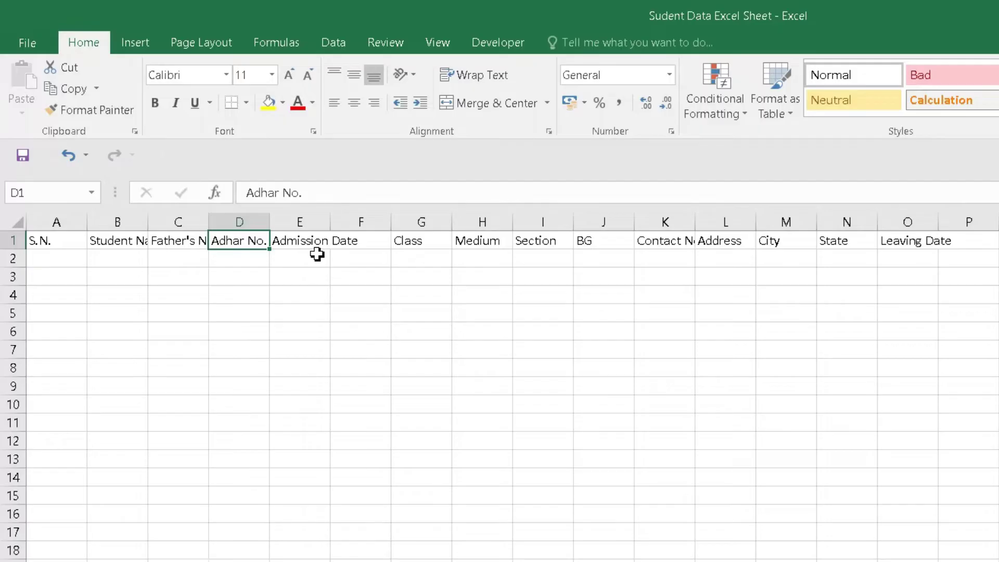
left_click(318, 244)
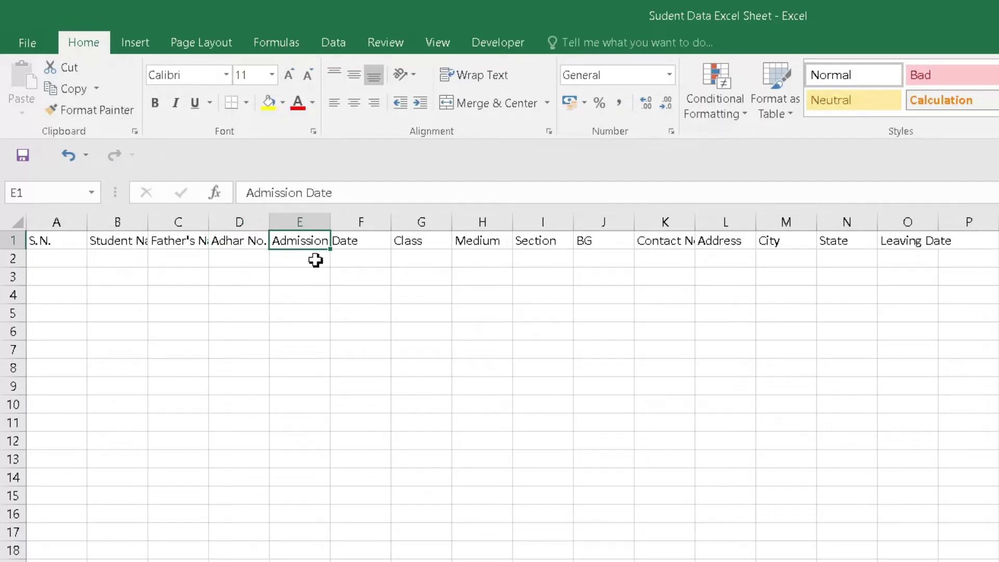
left_click(424, 243)
left_click(485, 240)
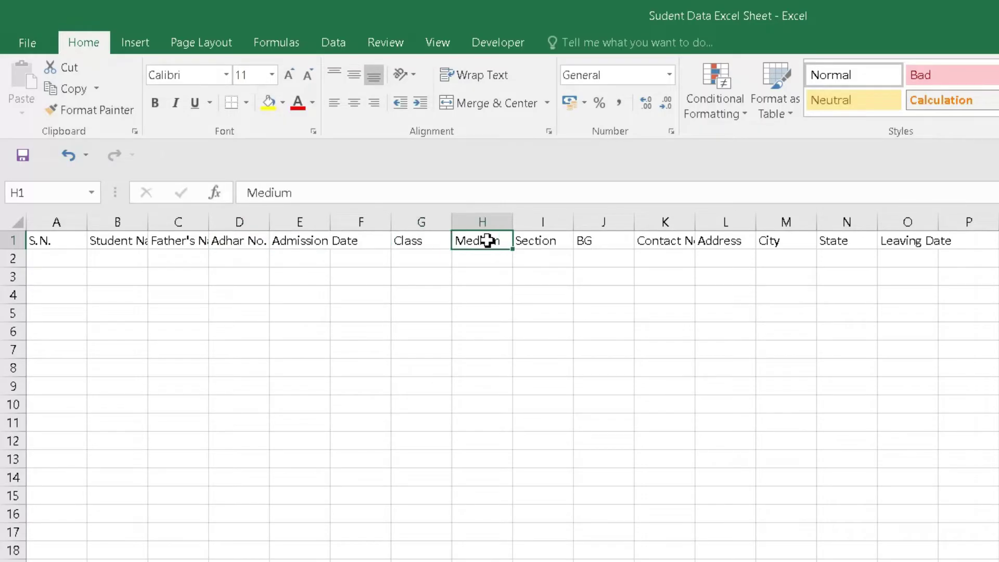
left_click(540, 242)
left_click_drag(601, 254, 603, 242)
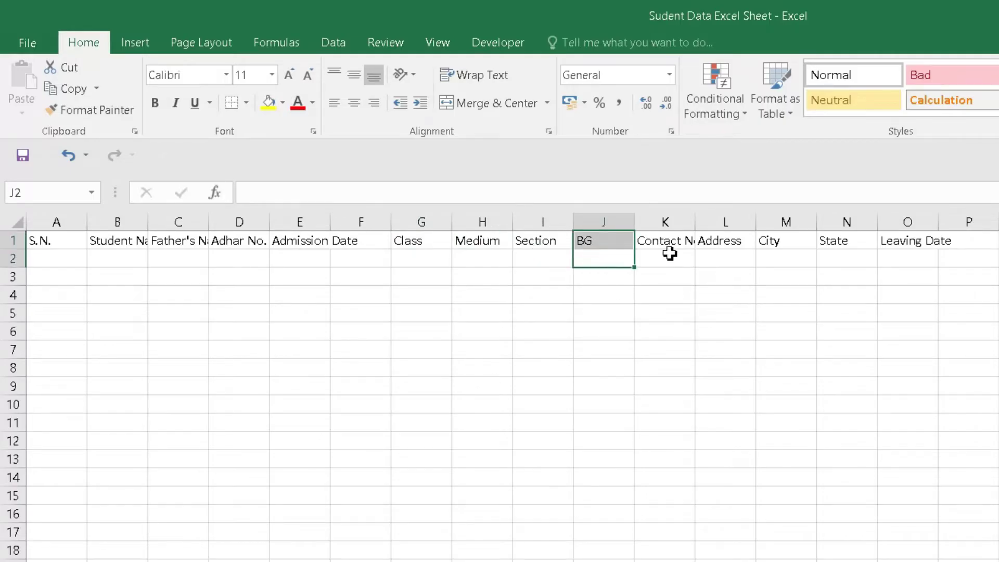
left_click(675, 245)
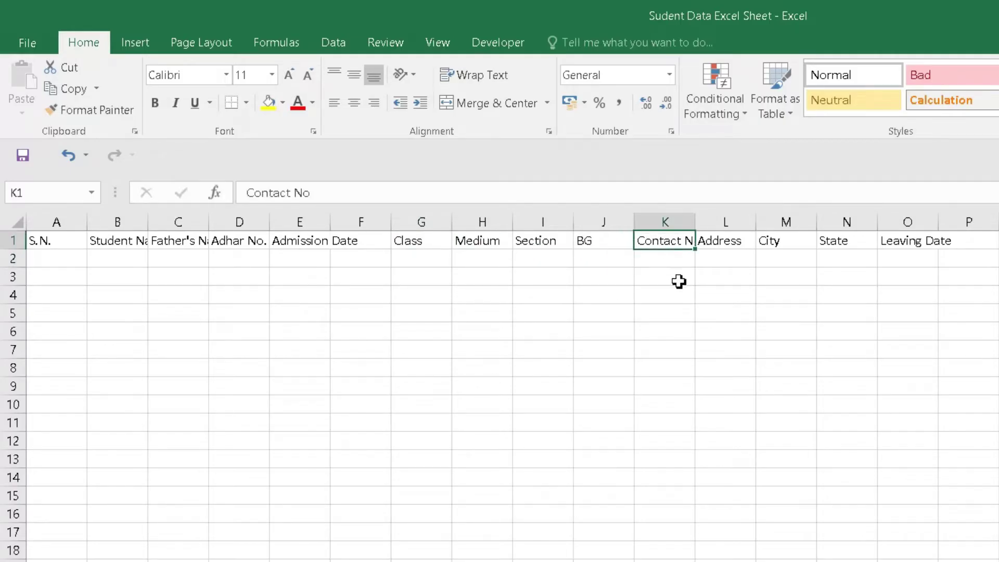
left_click(748, 242)
left_click(784, 243)
left_click(834, 246)
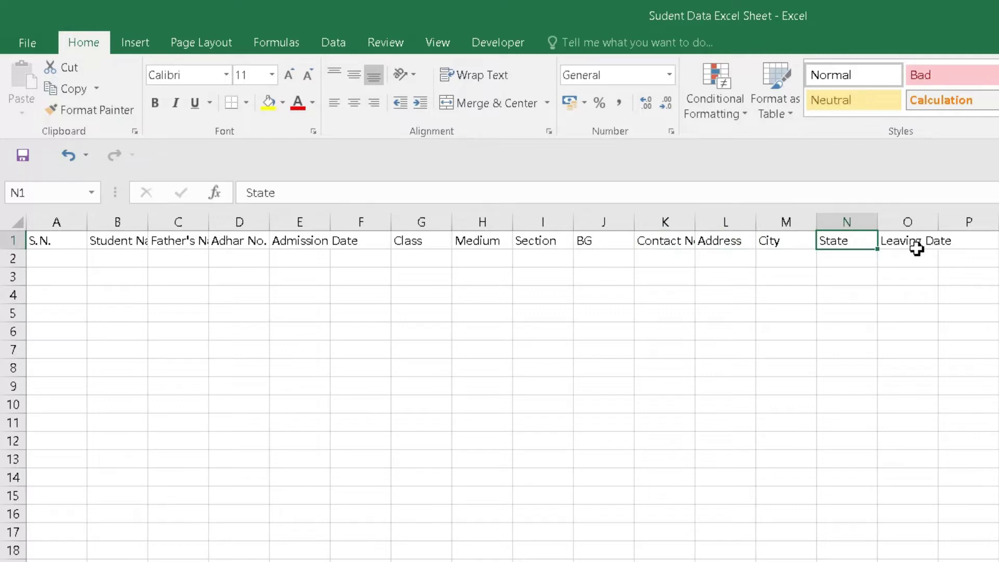
left_click(916, 247)
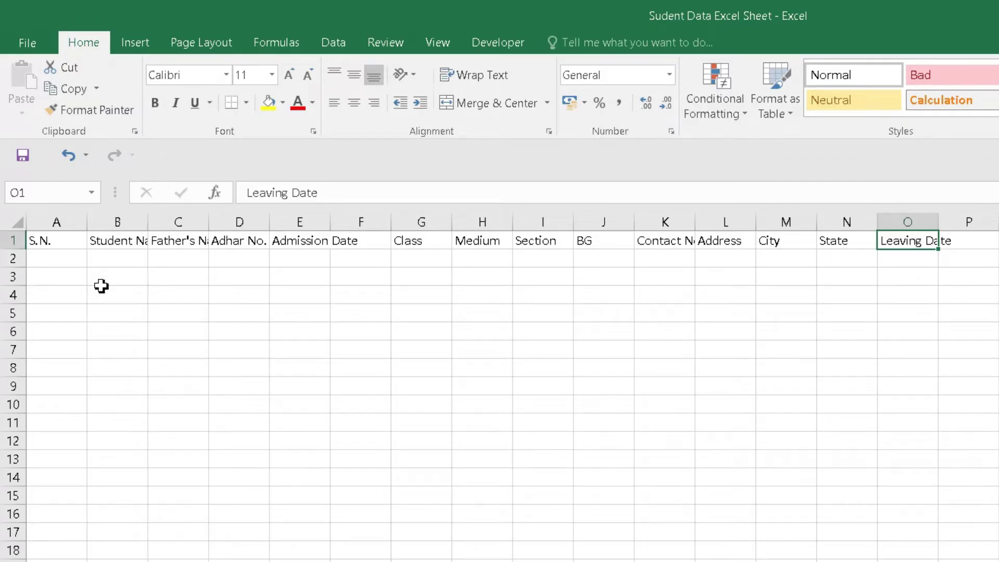
- Narrow column A and AutoFit columns B, C, E, G, J, K and M to their headings
left_click_drag(87, 222, 55, 220)
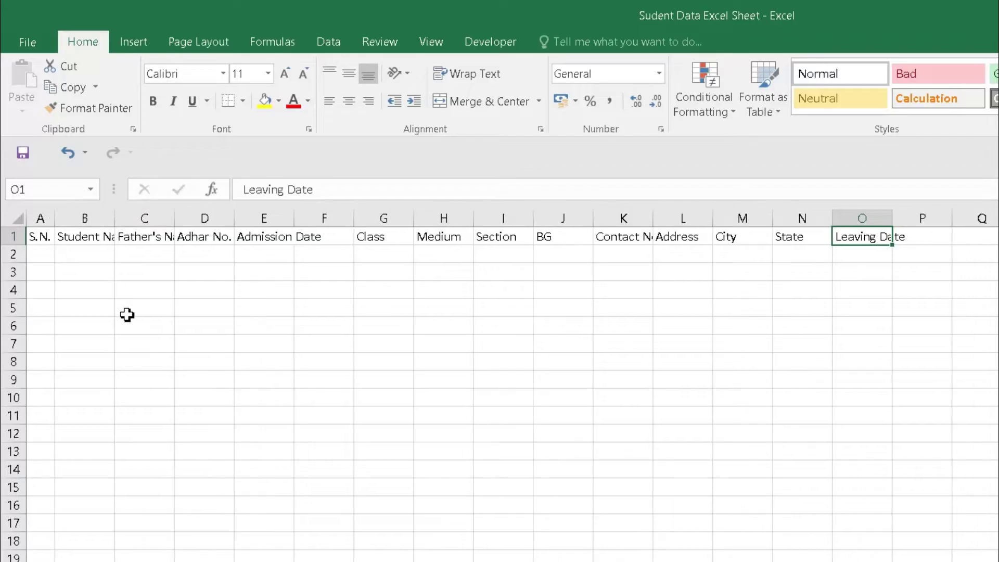
double_click(115, 219)
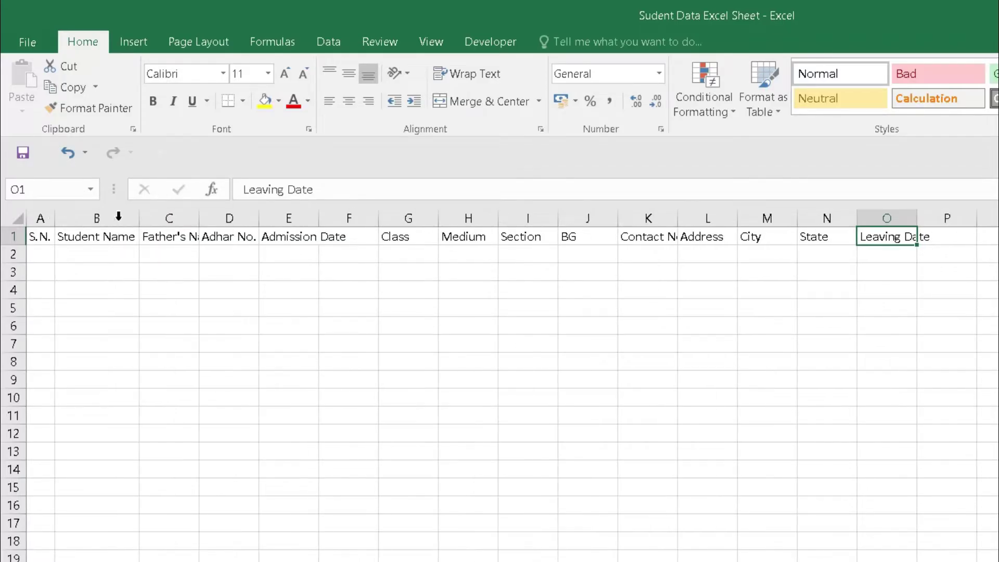
double_click(198, 218)
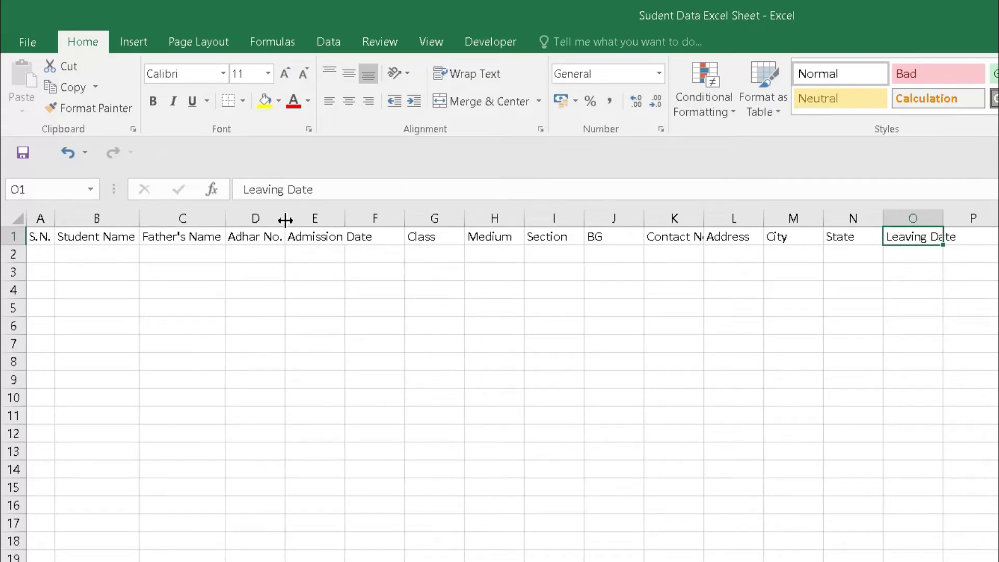
double_click(344, 219)
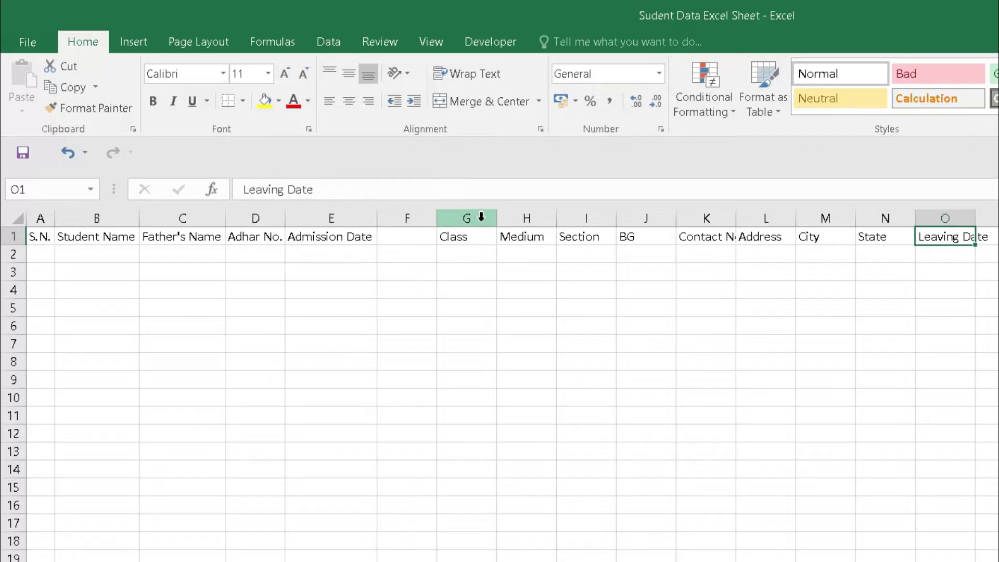
double_click(497, 218)
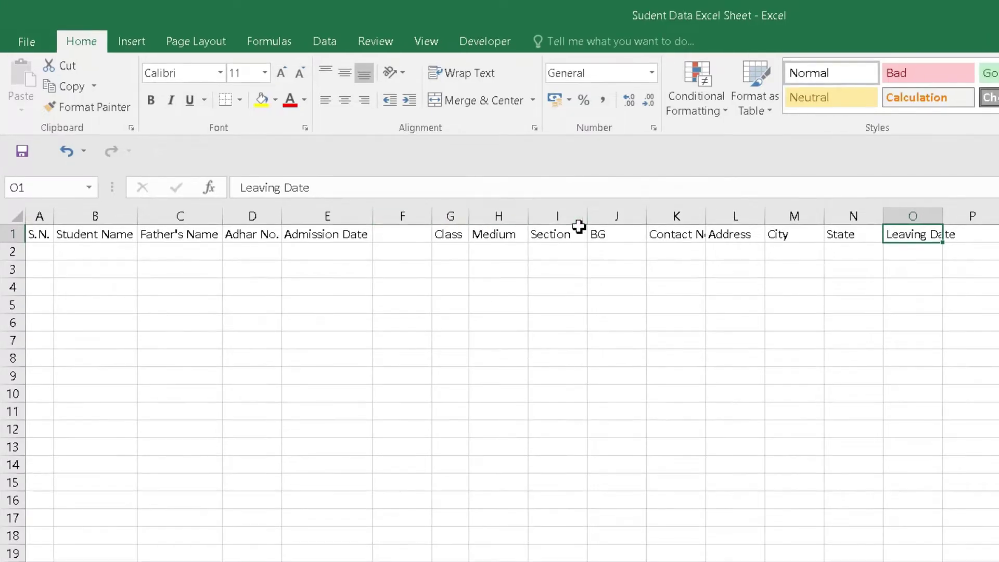
double_click(647, 212)
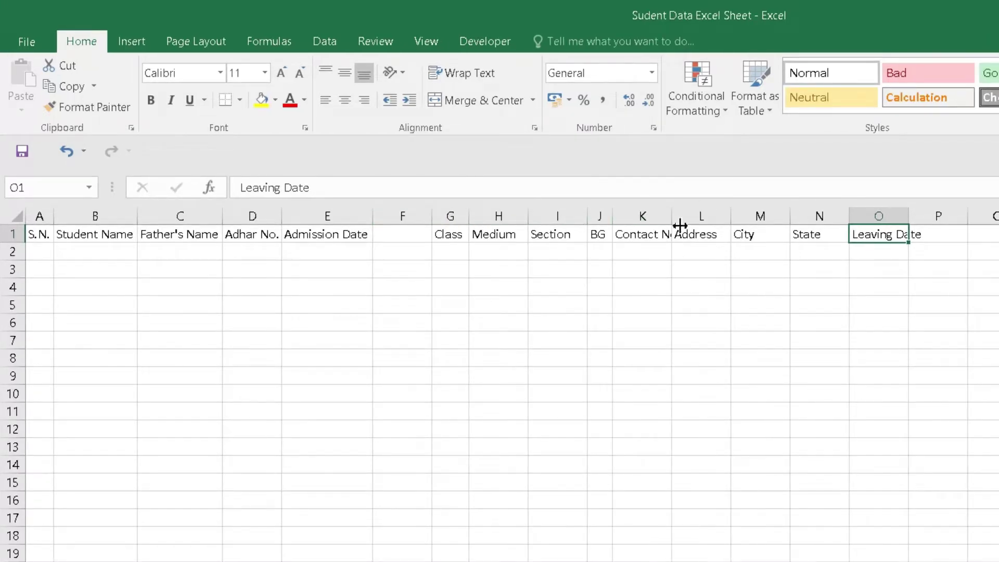
double_click(678, 212)
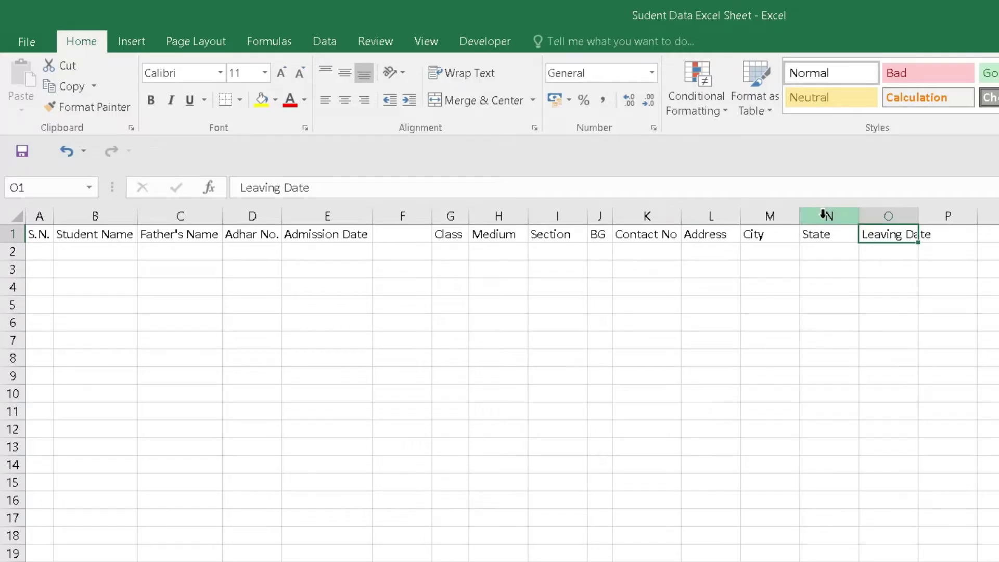
double_click(803, 217)
- Fit column O to Leaving Date and delete the empty column F
double_click(889, 217)
left_click(557, 304)
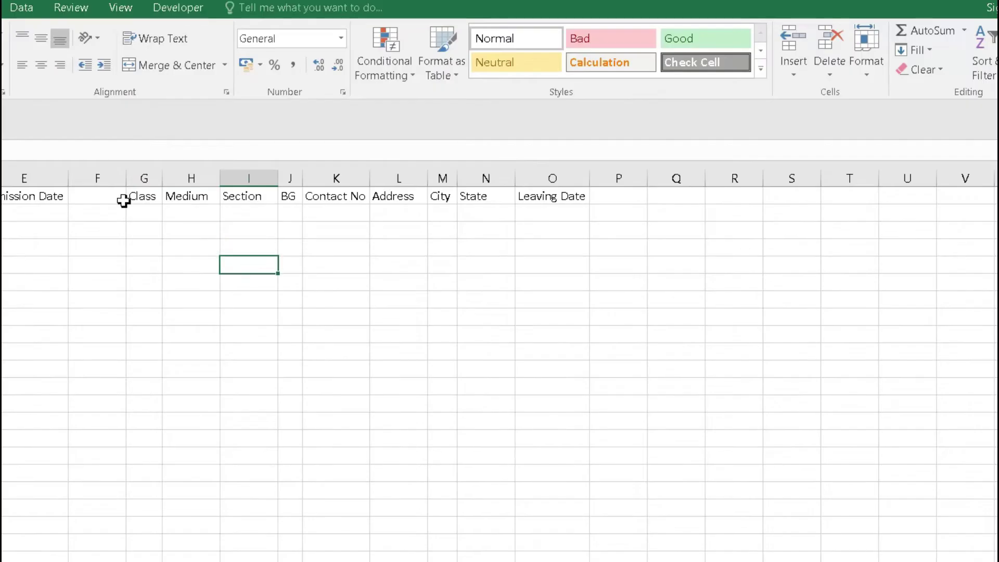
left_click(94, 177)
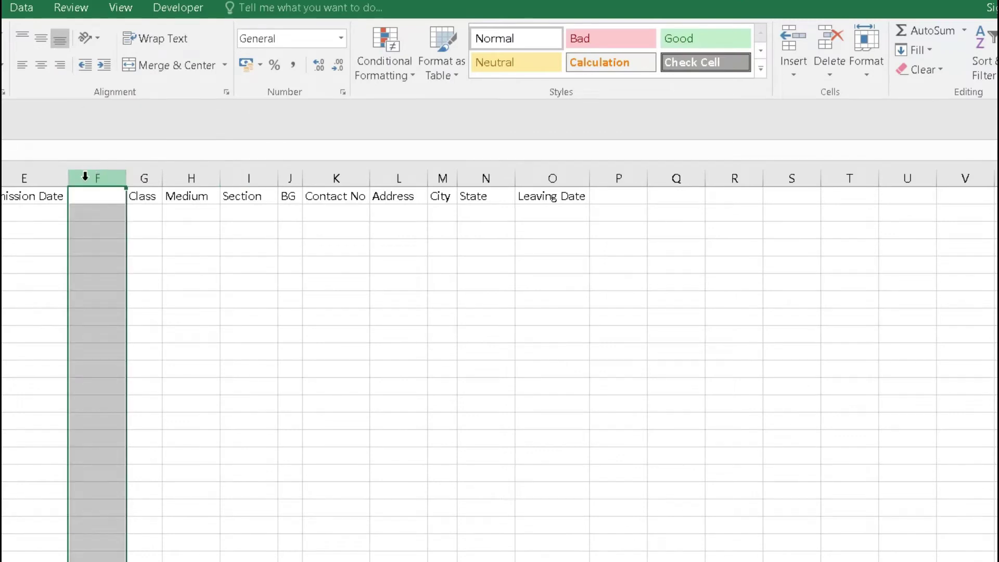
left_click(827, 73)
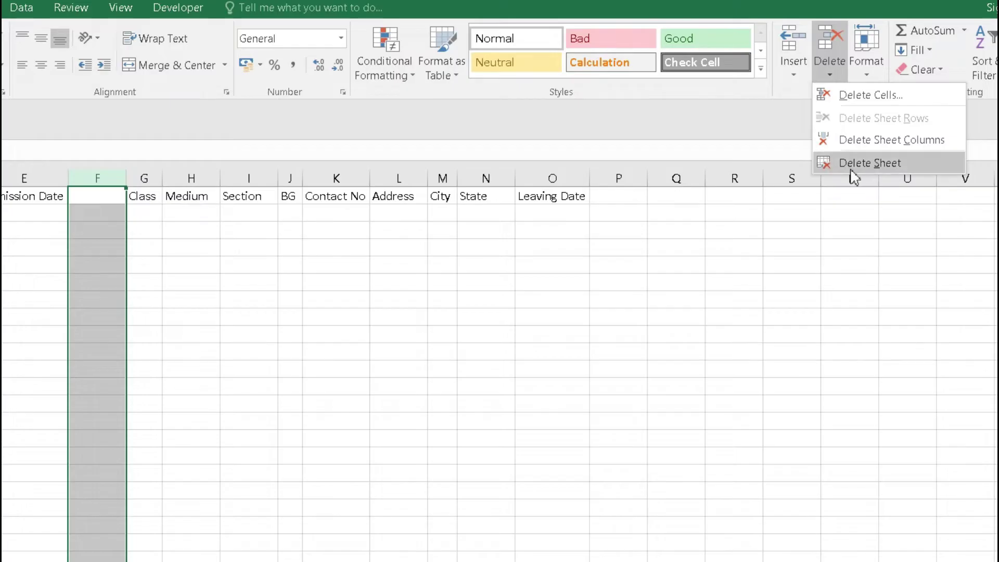
left_click(860, 143)
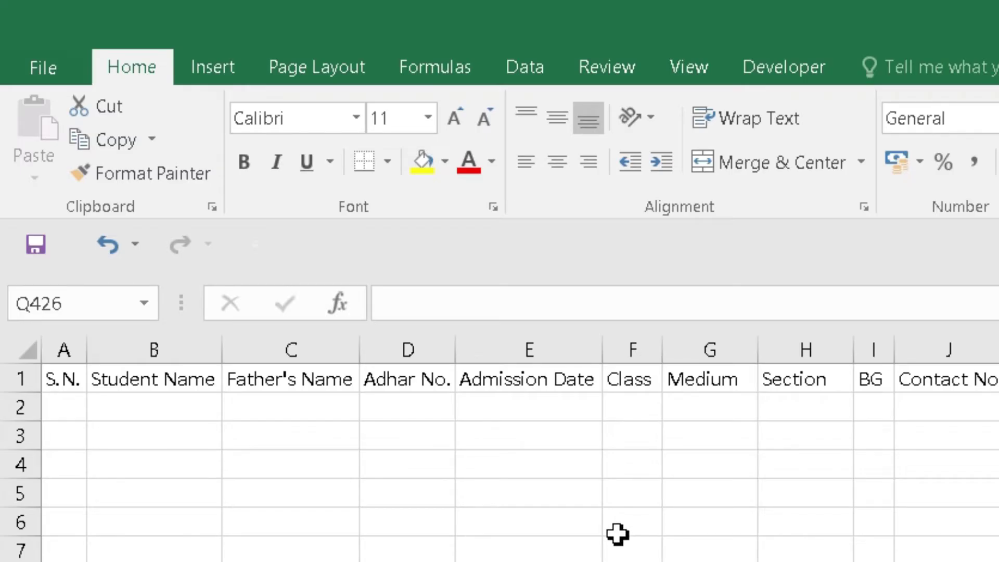
- Set the font size of the entire sheet to 16
left_click(60, 351)
left_click(30, 349)
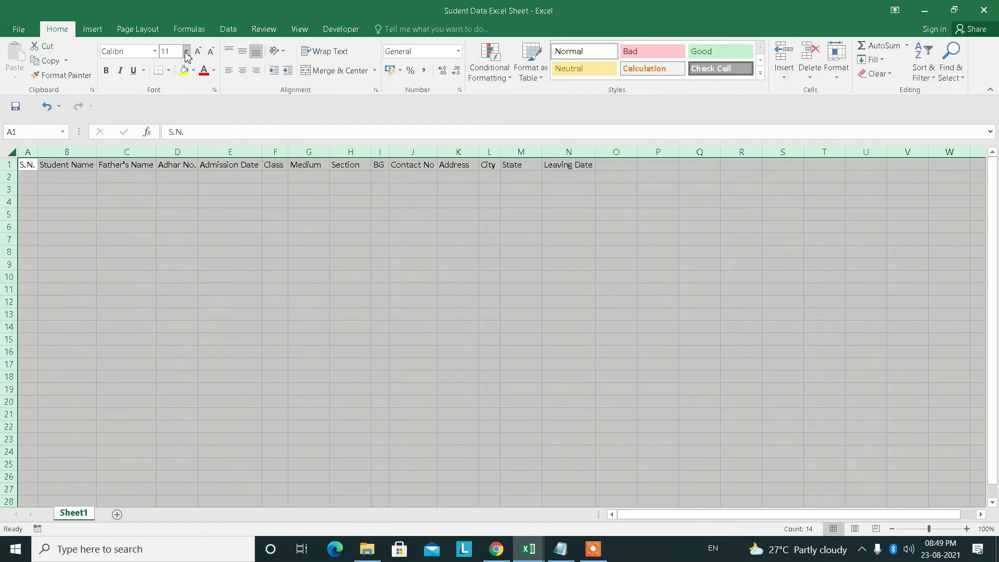
left_click(186, 51)
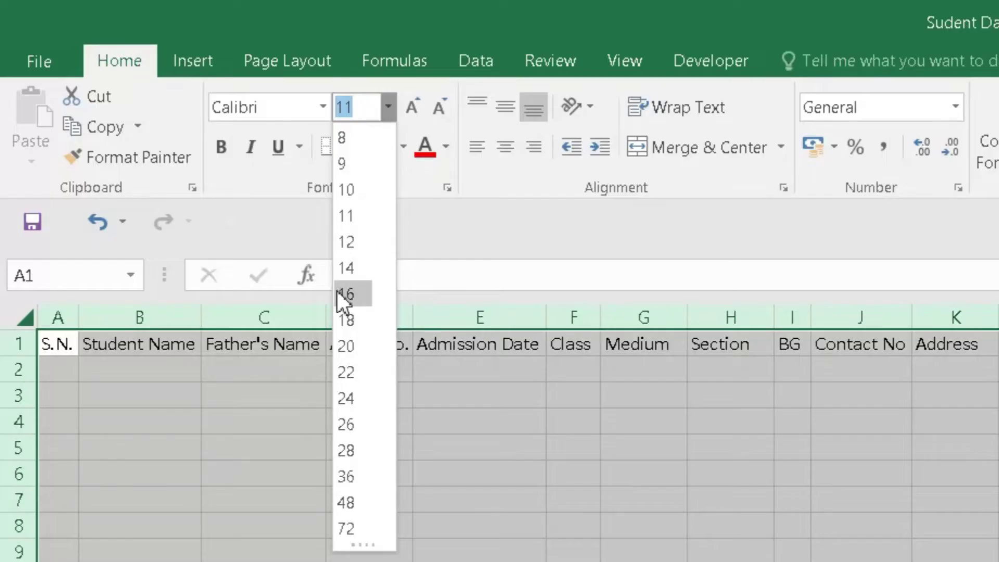
left_click(163, 139)
left_click(192, 198)
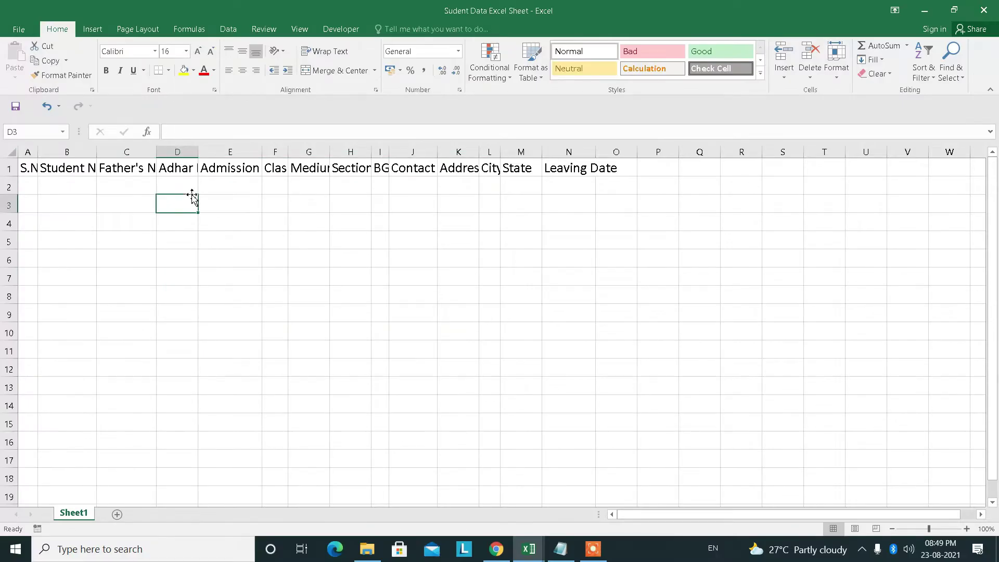
left_click(163, 222)
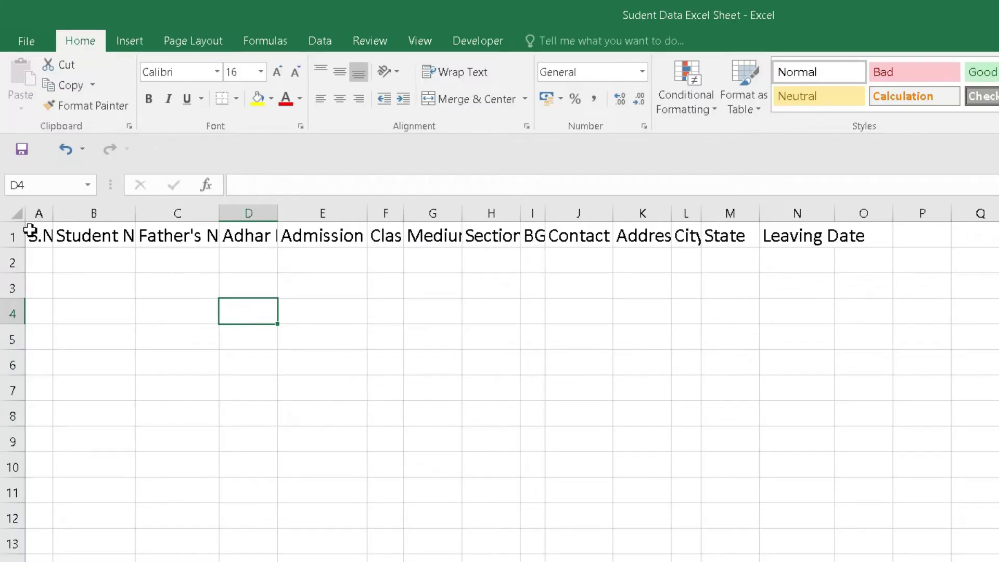
- Wrap and horizontally centre the header row from S.N. to Leaving Date
left_click_drag(31, 236, 865, 241)
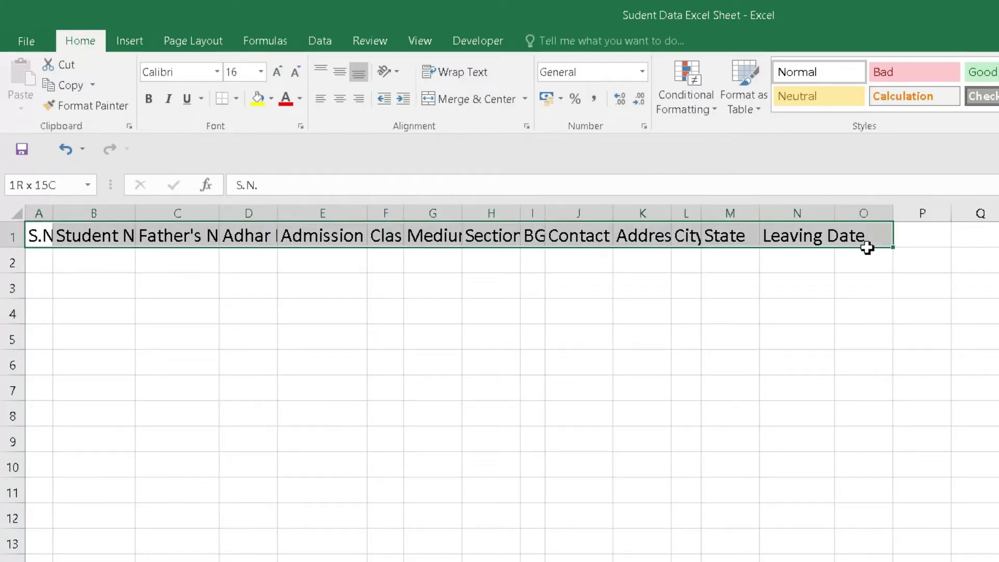
left_click(452, 73)
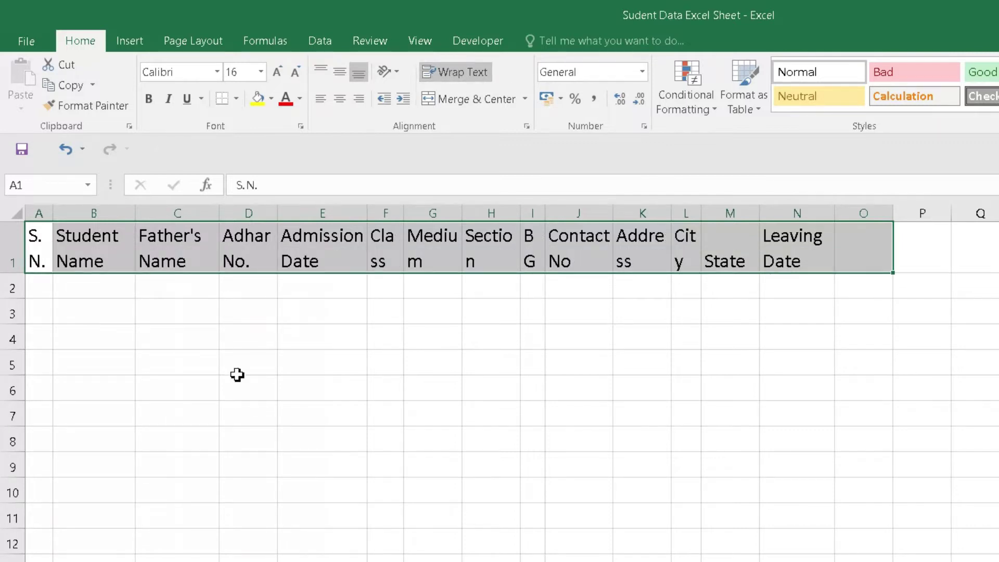
left_click(251, 386)
left_click_drag(40, 244, 745, 235)
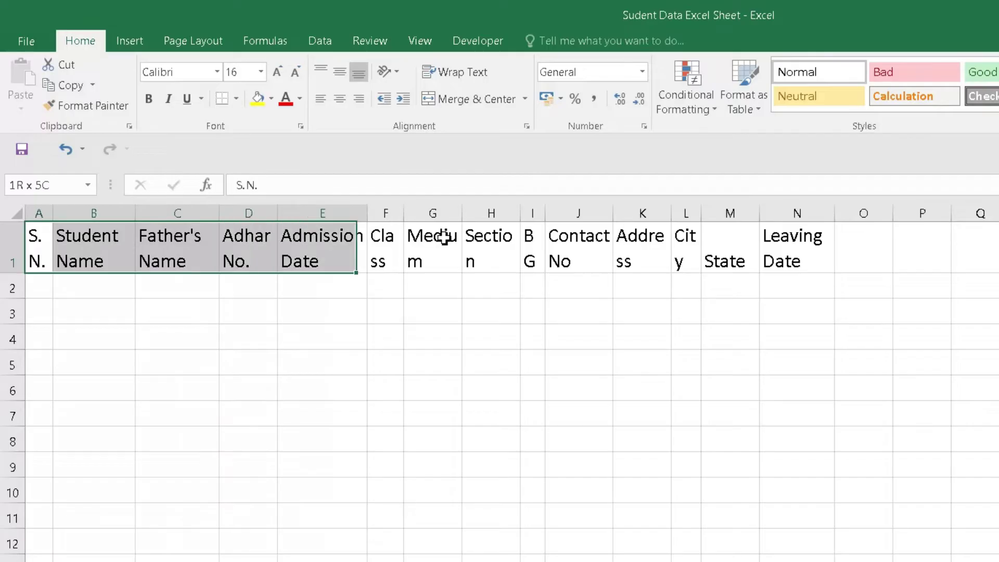
left_click(341, 100)
left_click(453, 404)
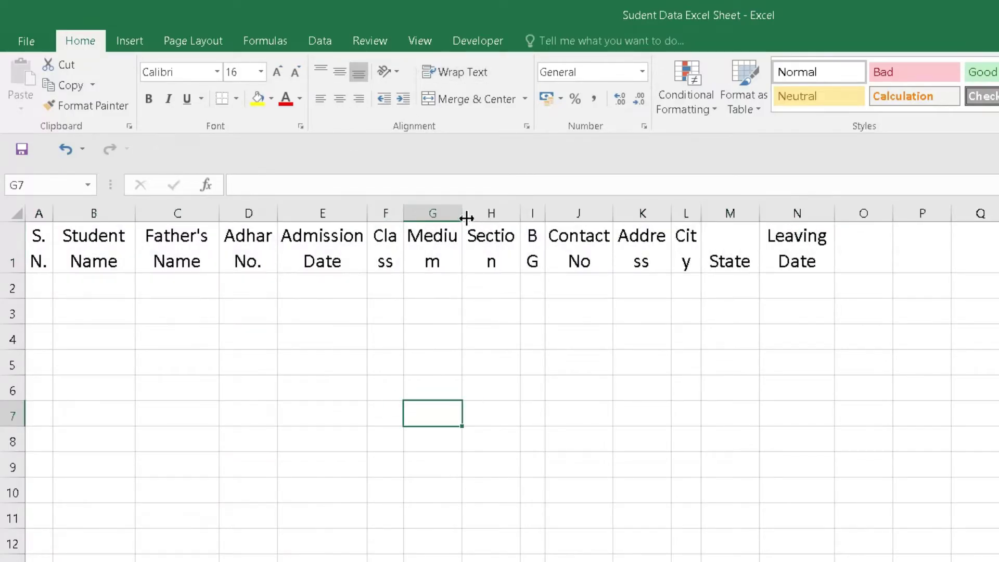
- Widen columns G, H, K and A, and change the BG heading to B.G
mouse_move(462, 213)
left_mouse_down()
mouse_move(453, 214)
mouse_move(485, 214)
left_mouse_up()
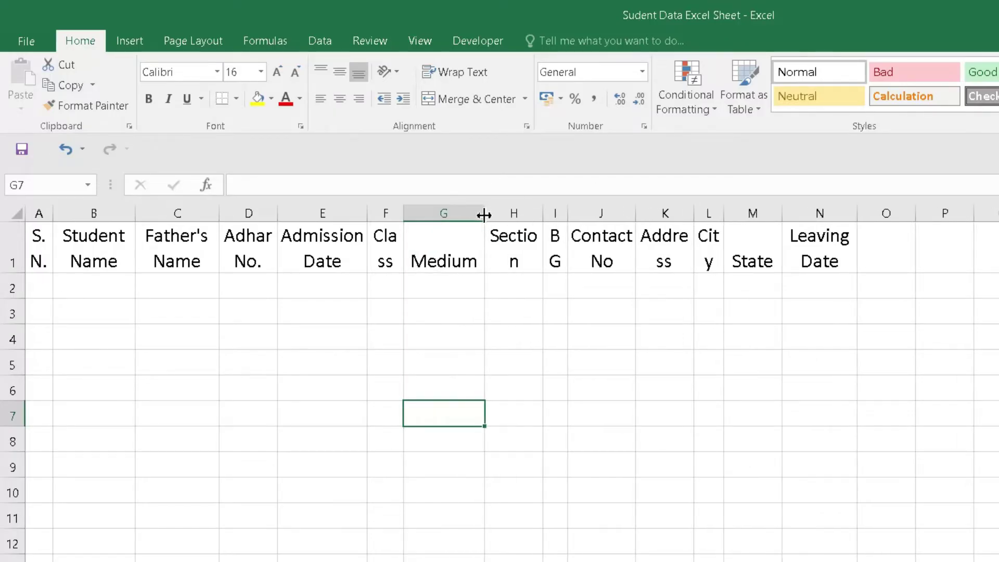
left_click_drag(542, 213, 598, 214)
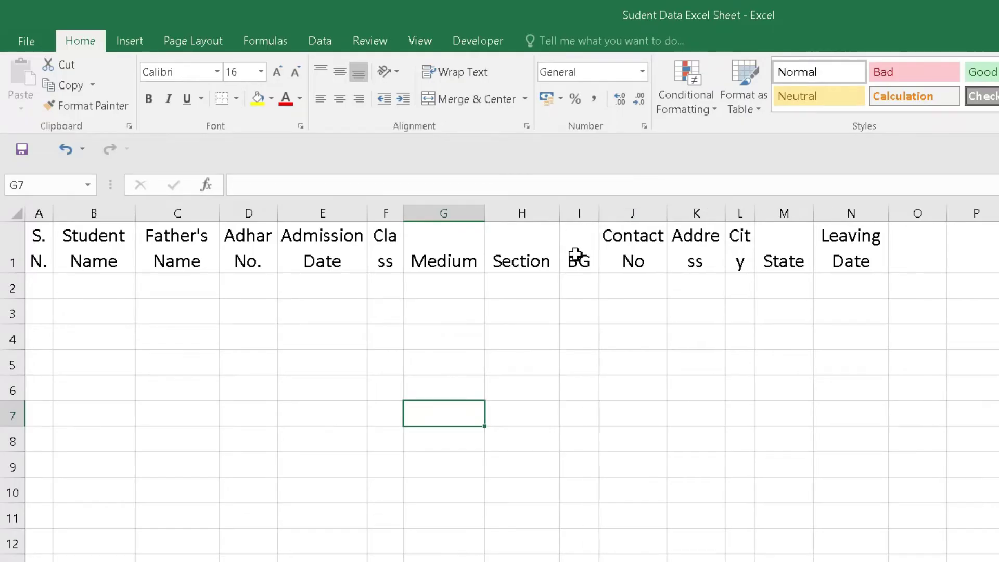
left_click(575, 255)
double_click(578, 256)
type(".")
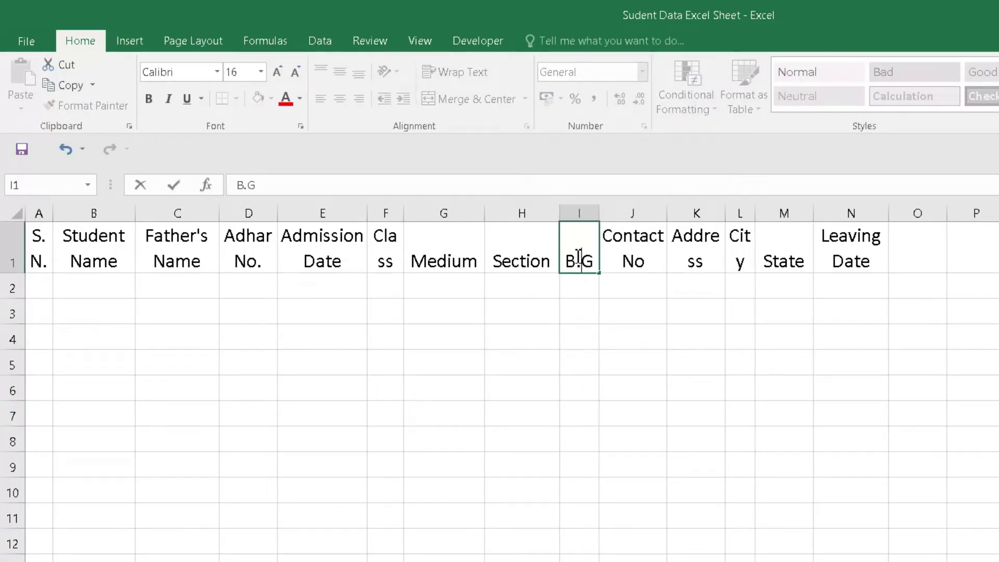
left_click(653, 345)
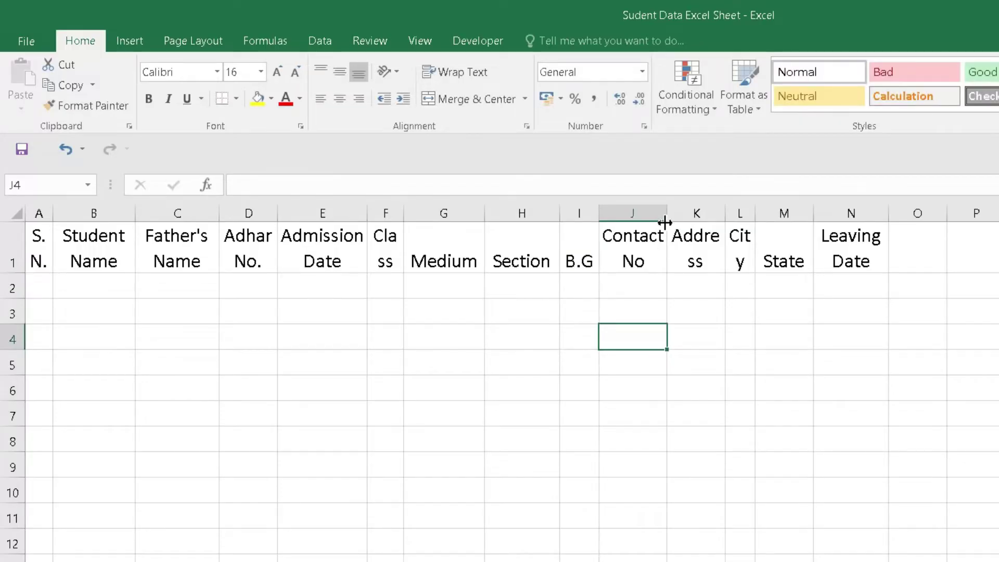
left_click_drag(725, 213, 797, 214)
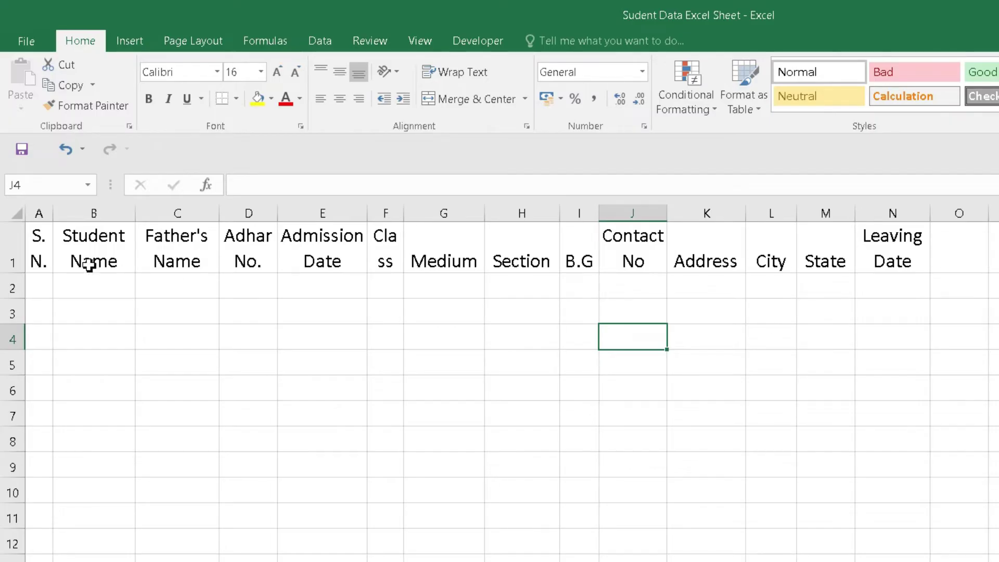
left_click_drag(52, 213, 904, 255)
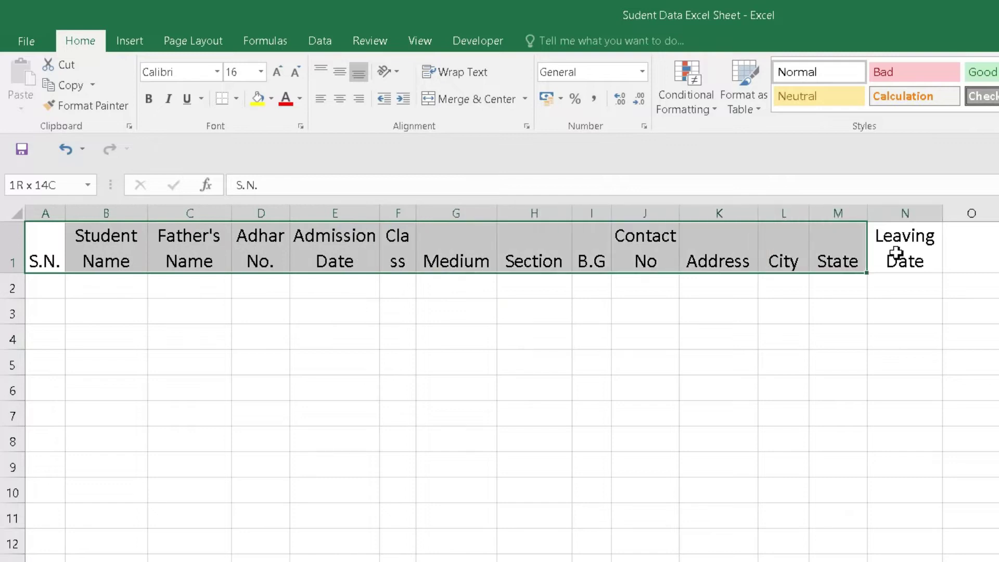
- Centre the headings vertically and widen column F so Class fits on one line
left_click(336, 74)
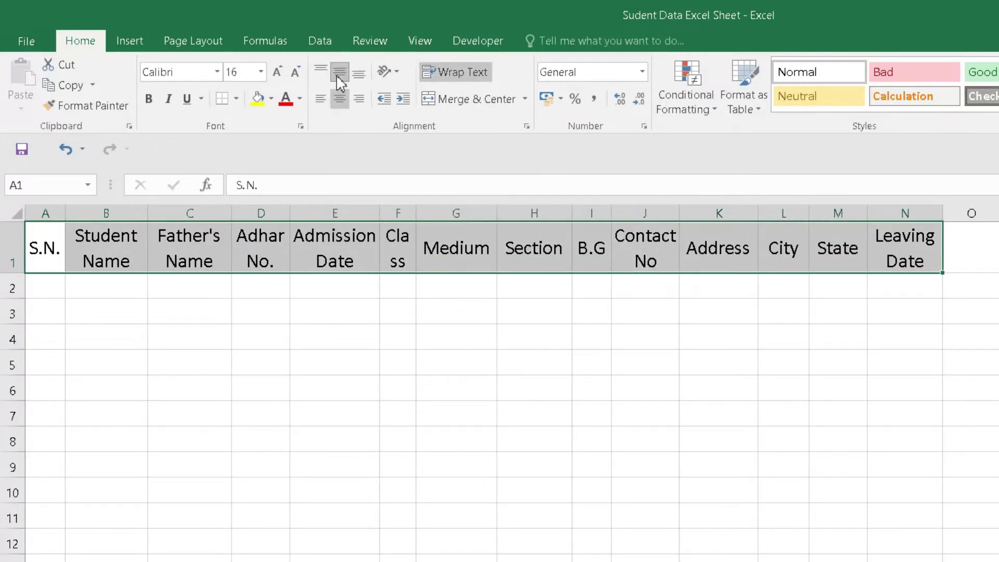
left_click(507, 354)
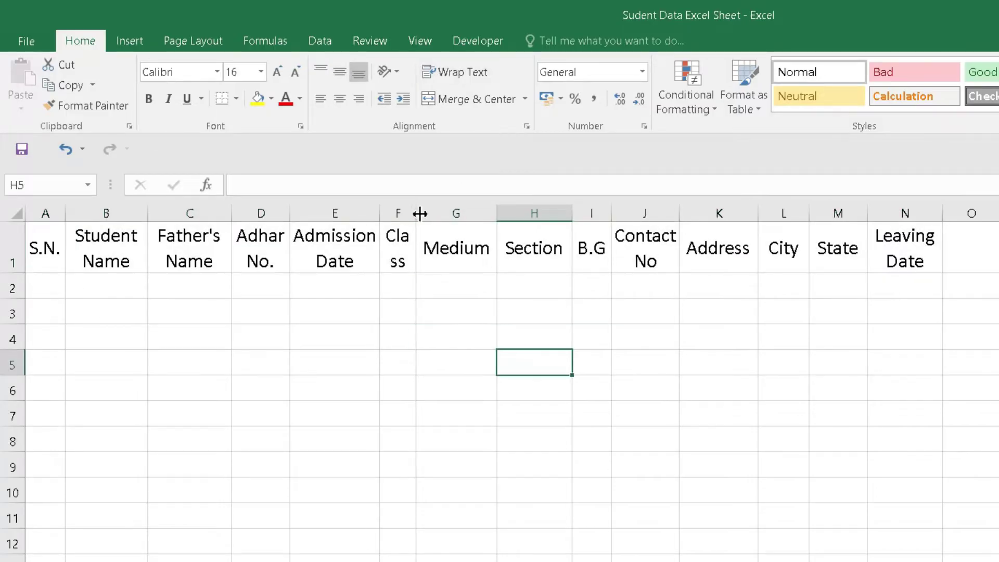
left_click_drag(420, 213, 433, 213)
left_click(382, 314)
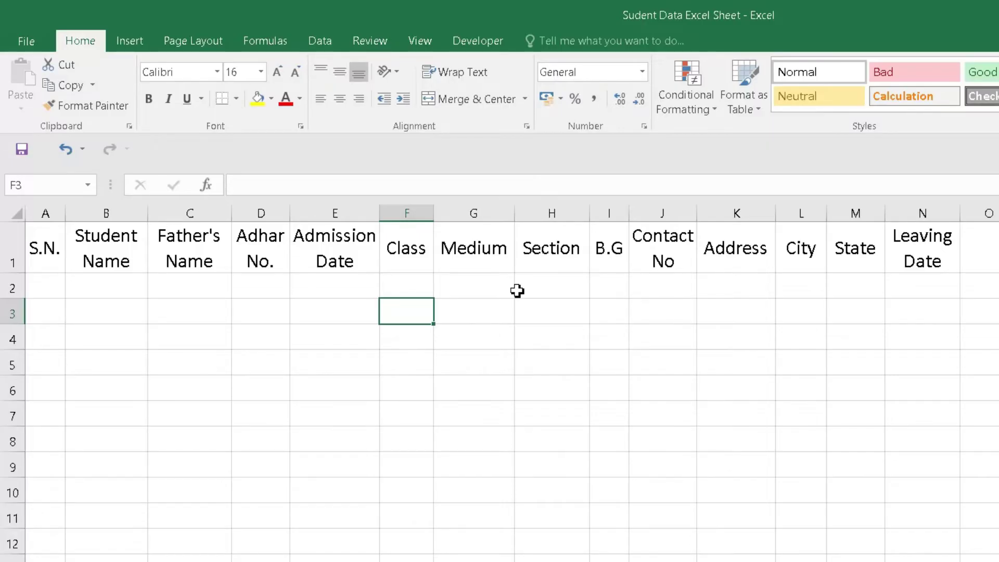
left_click(20, 262)
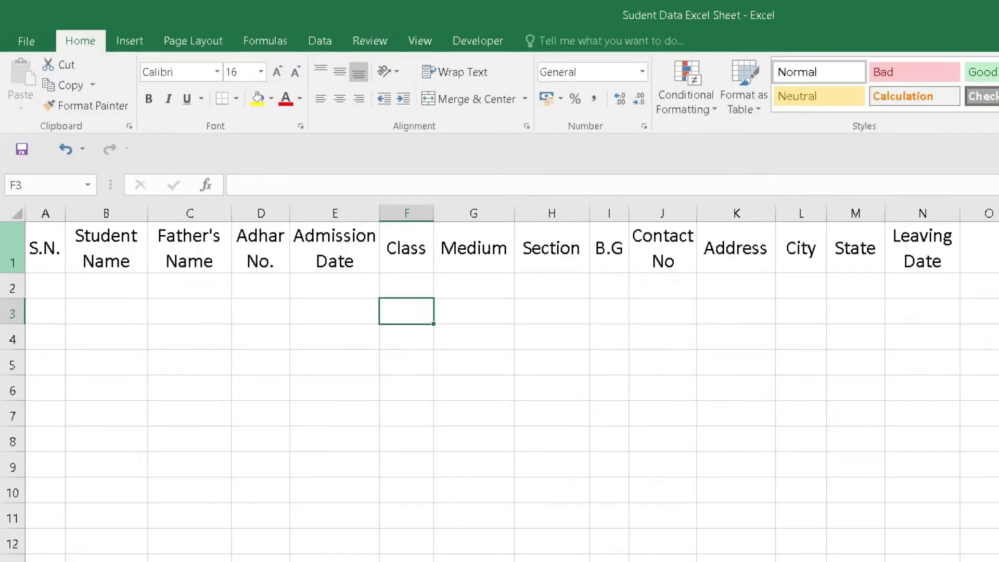
right_click(2, 177)
key("Escape")
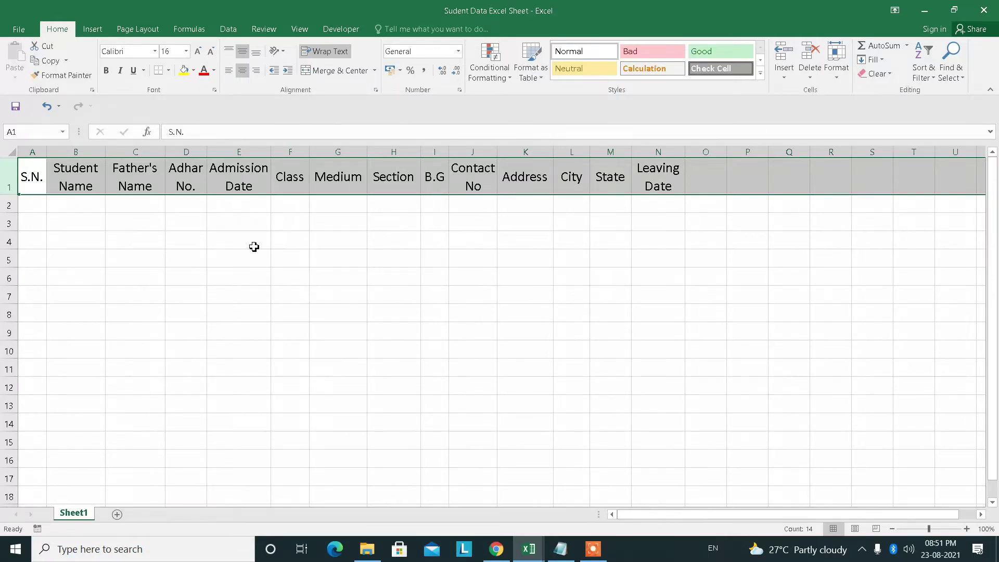
- Insert a blank row above the header row, moving the headings down to row 2
left_click(253, 259)
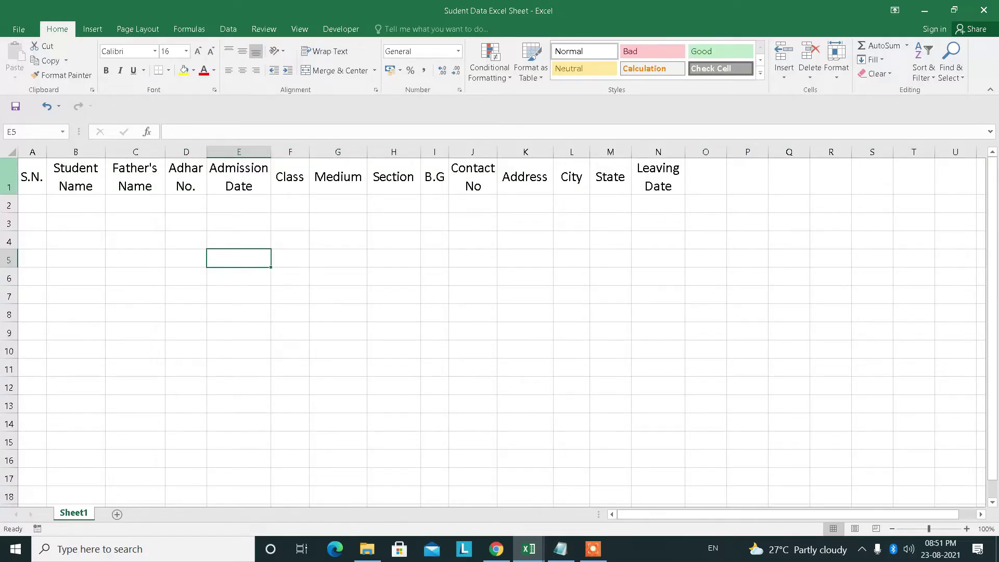
left_click(136, 258)
left_click(14, 272)
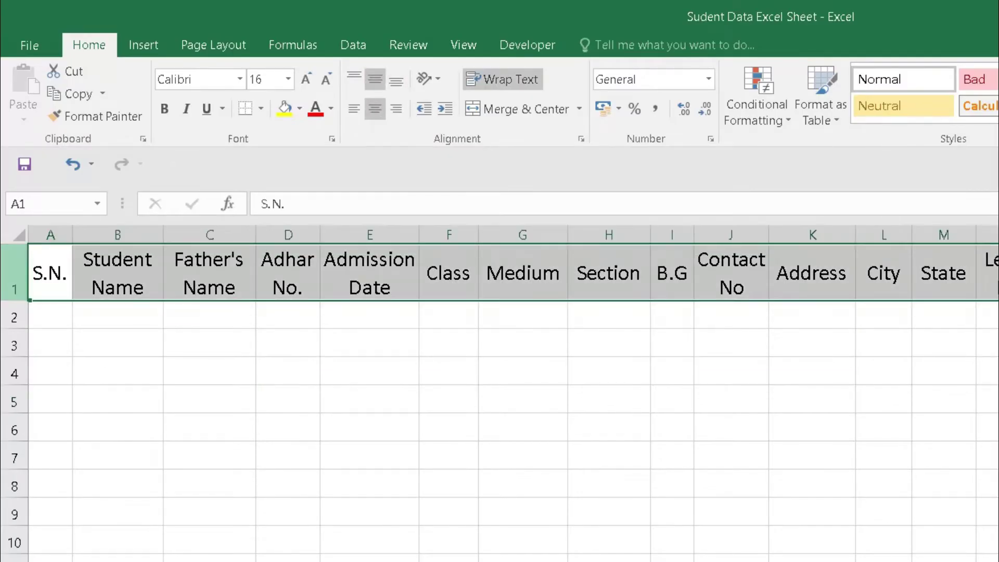
left_click(443, 177)
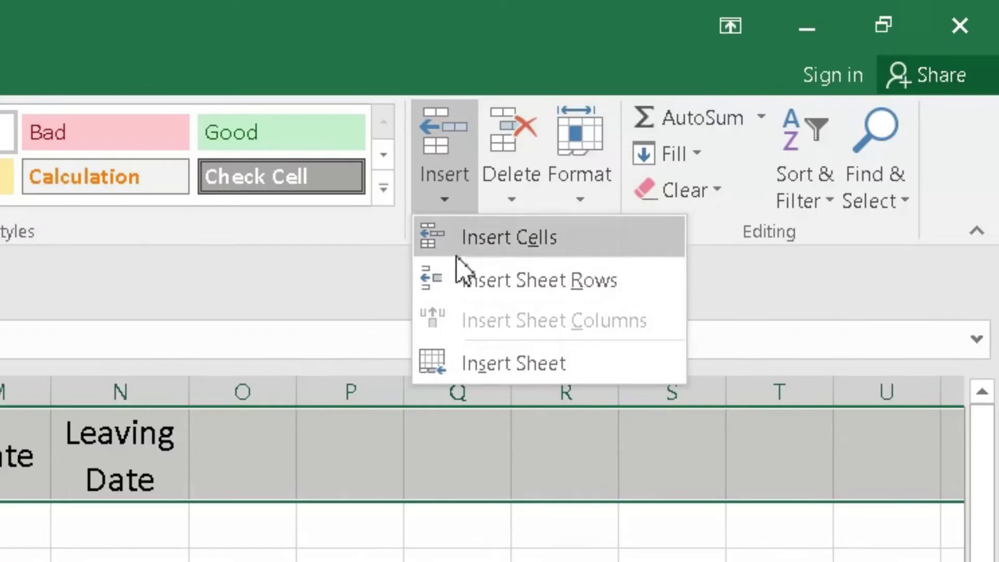
left_click(470, 299)
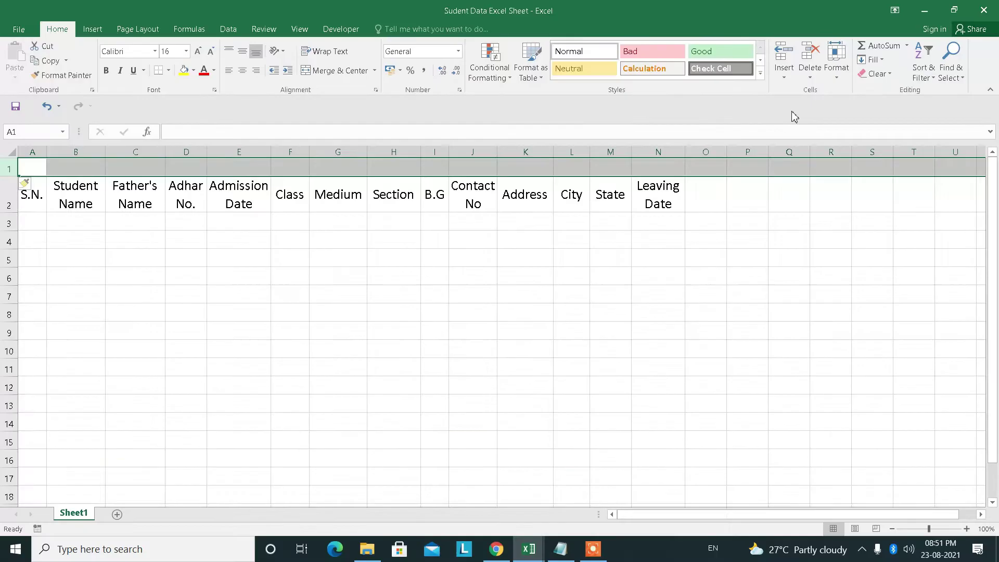
left_click(200, 229)
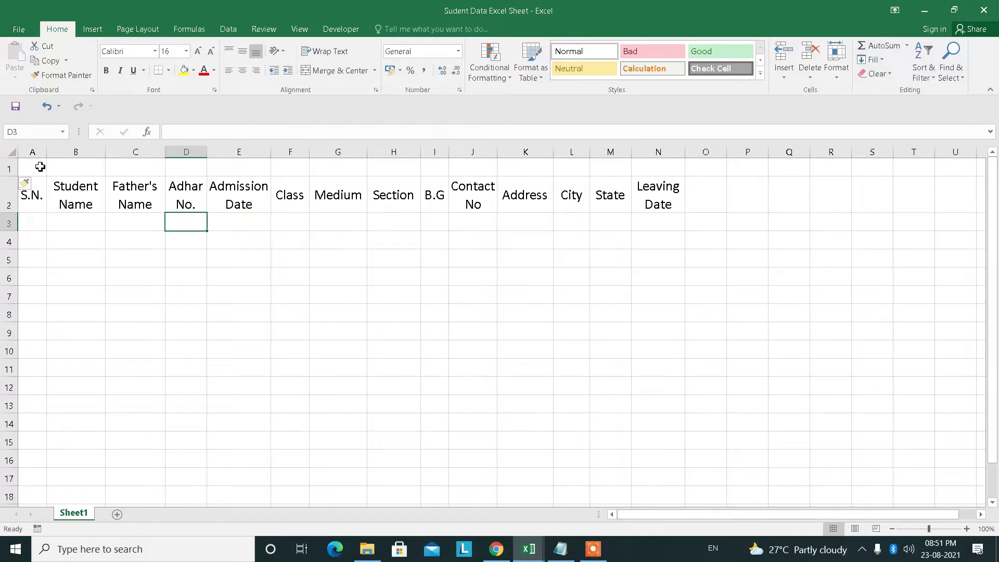
left_click(40, 166)
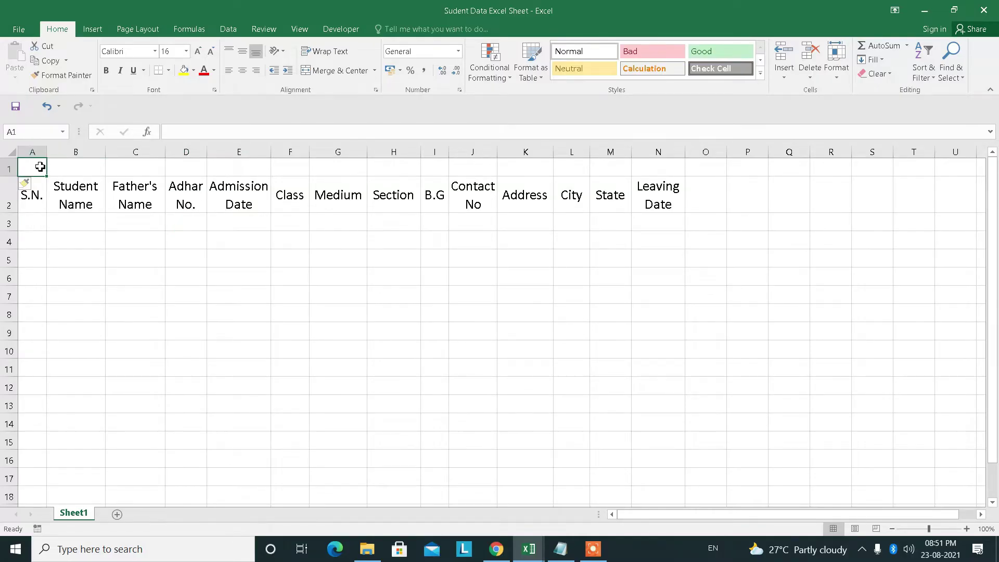
- Enter 'A.B.C' in A1, merge and centre it across A1:N1, and set it to 48 pt
type("A.B.C")
left_click(67, 238)
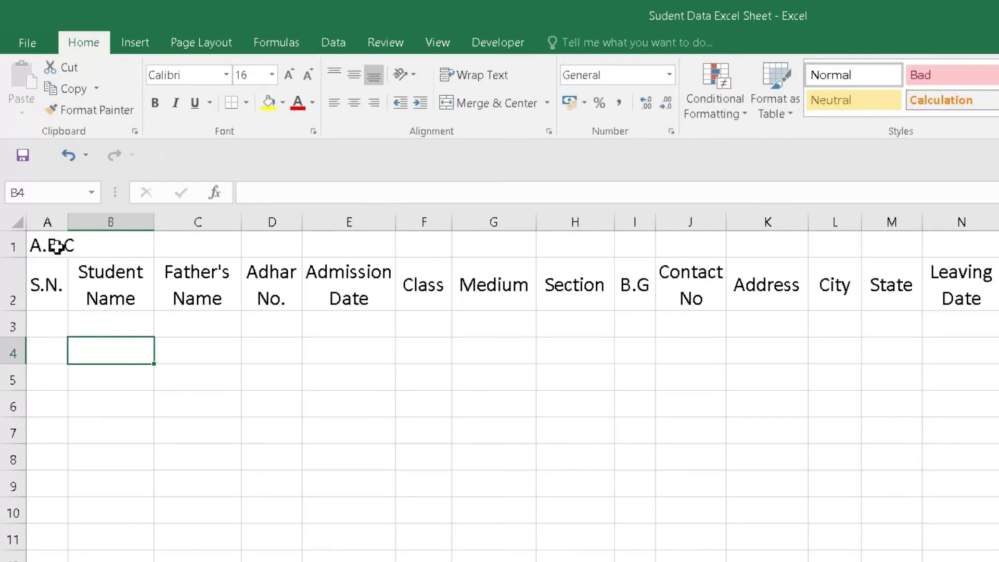
left_click_drag(57, 247, 977, 247)
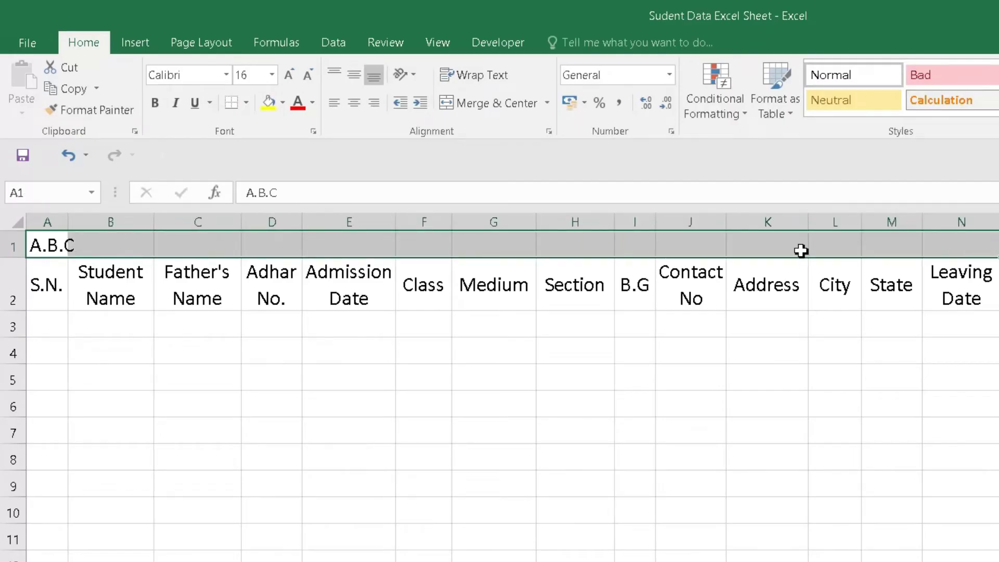
left_click(496, 103)
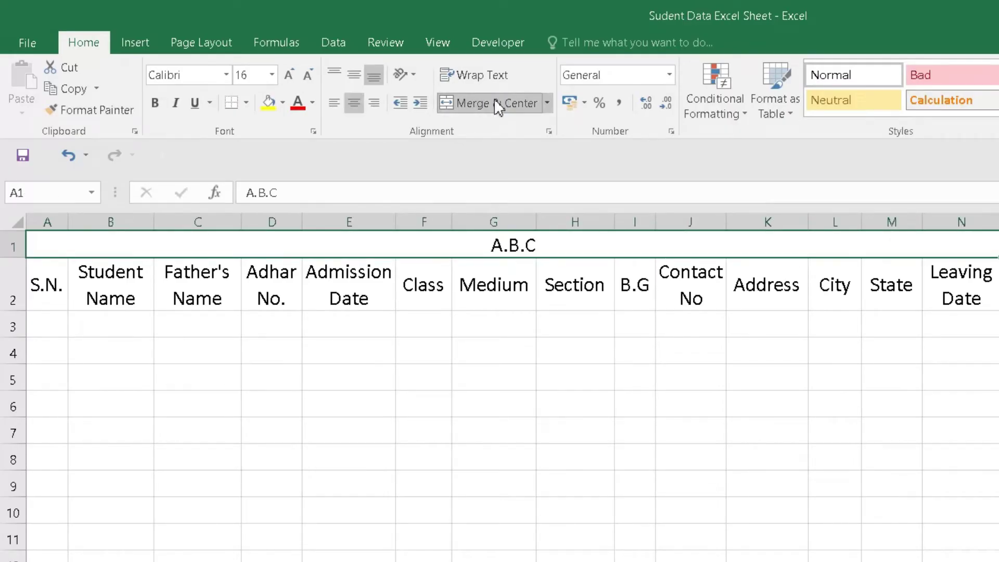
left_click(272, 75)
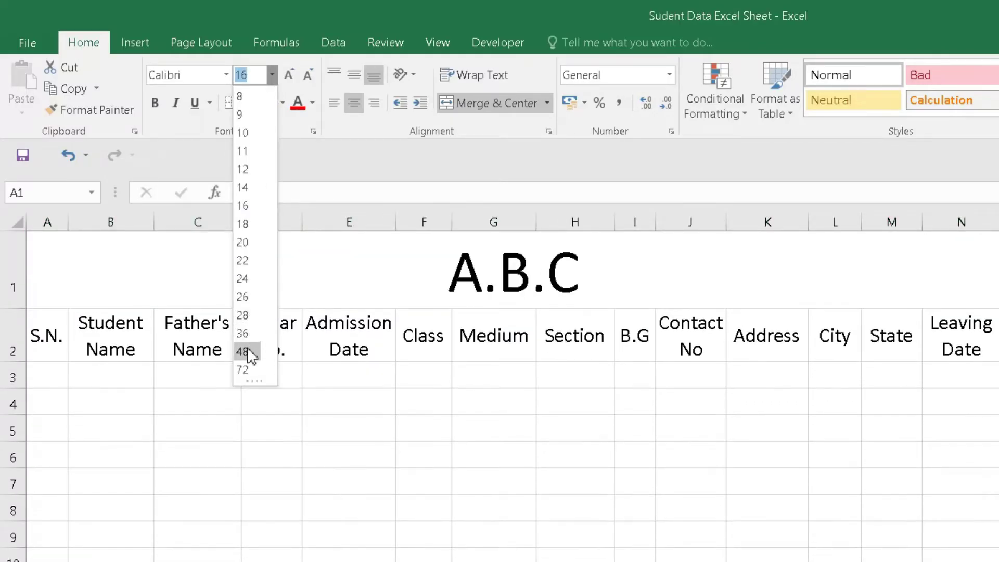
left_click(247, 349)
left_click(745, 339)
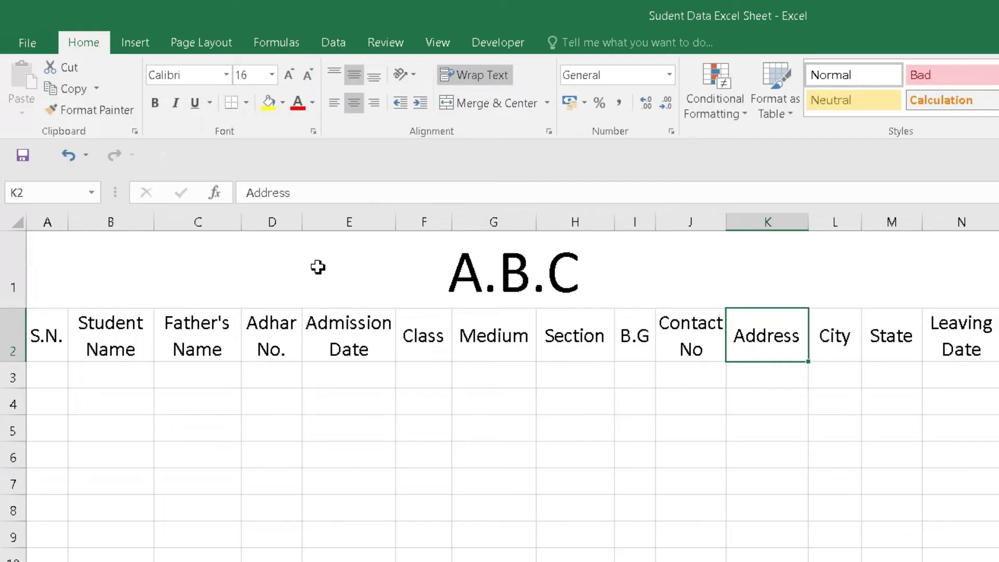
- Insert the '3030 png' Basic Hindi logo picture from the Desktop into the sheet
left_click(125, 43)
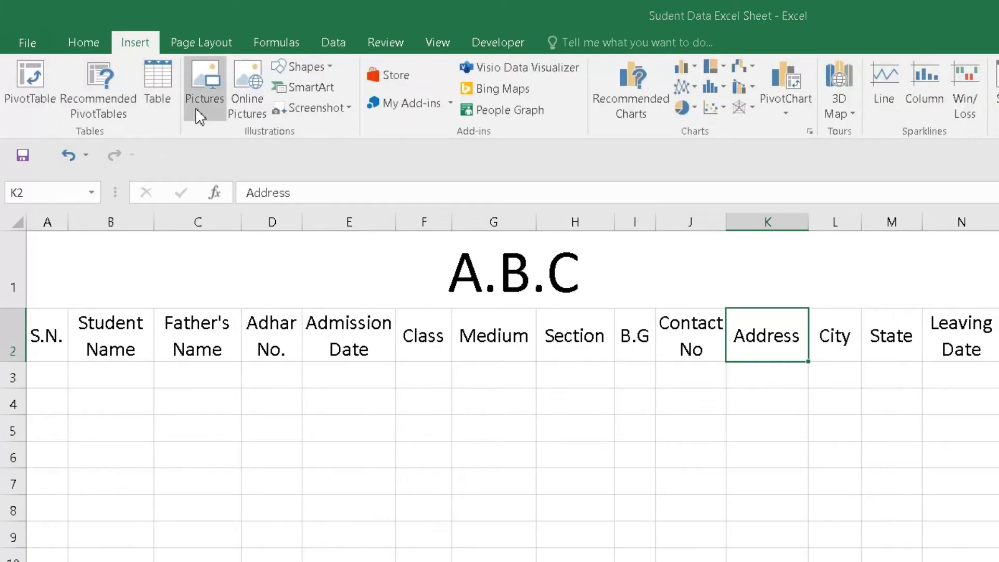
left_click(195, 110)
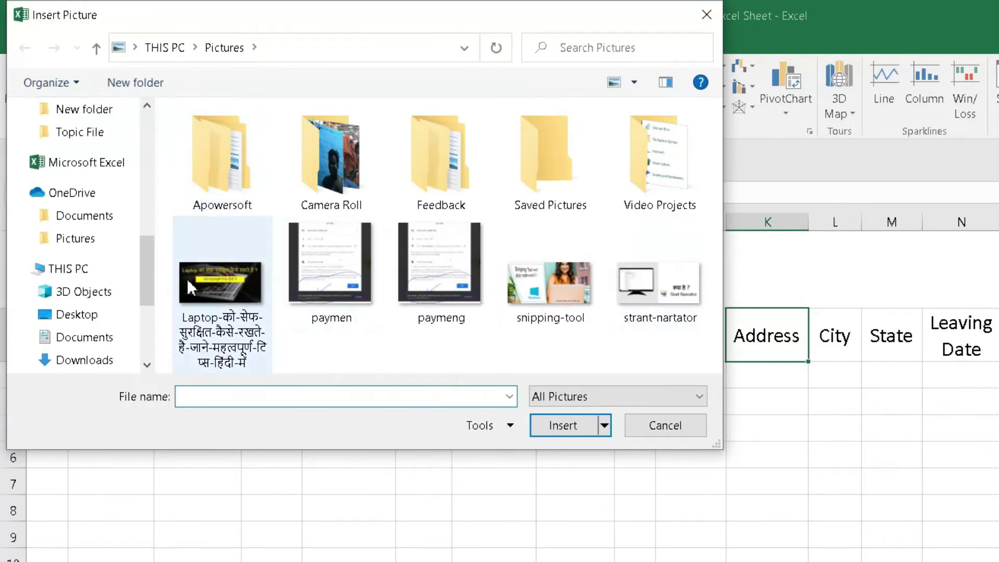
scroll(151, 276, "up", 5)
left_click(78, 147)
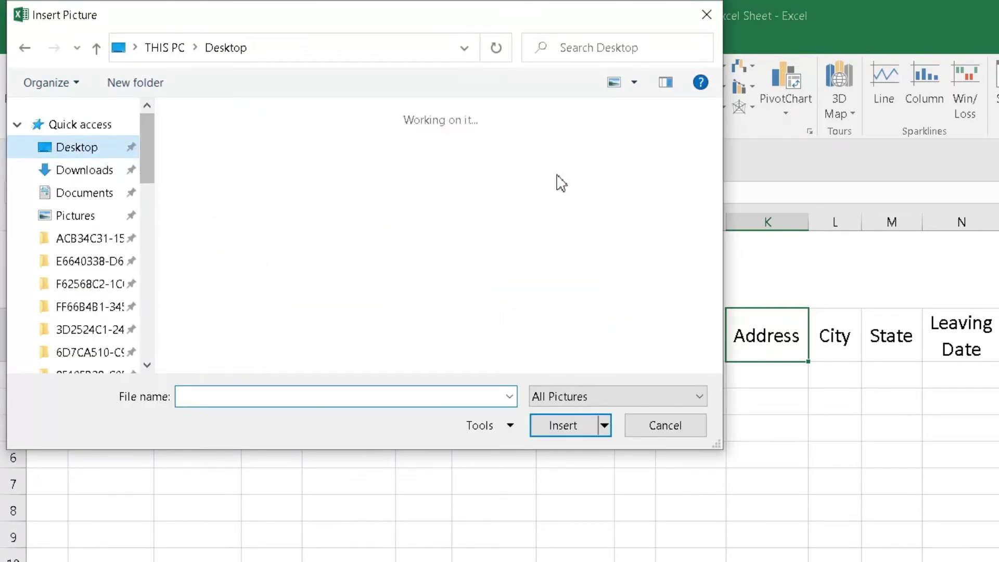
mouse_move(718, 150)
left_mouse_down()
mouse_move(718, 373)
mouse_move(746, 281)
left_mouse_up()
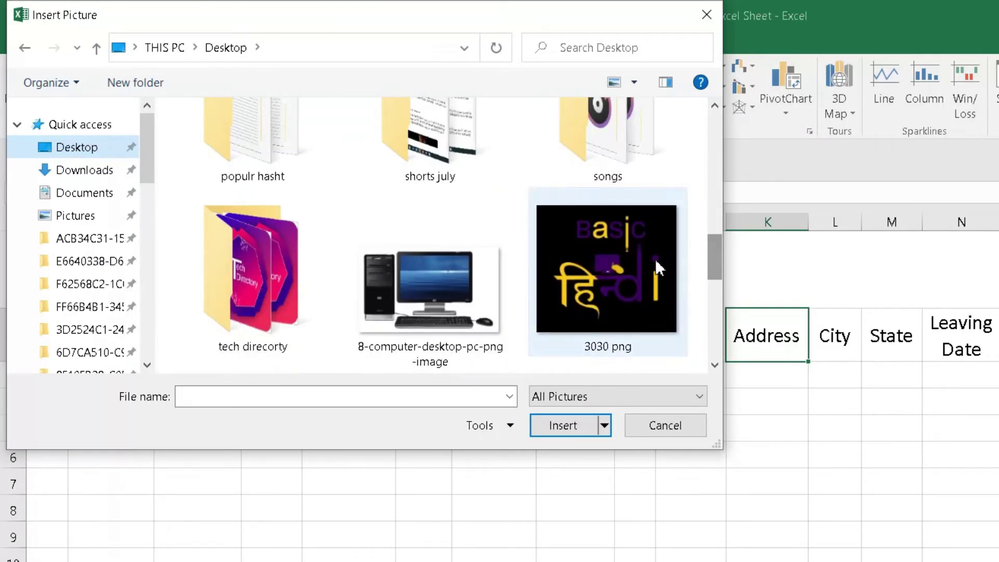
double_click(654, 258)
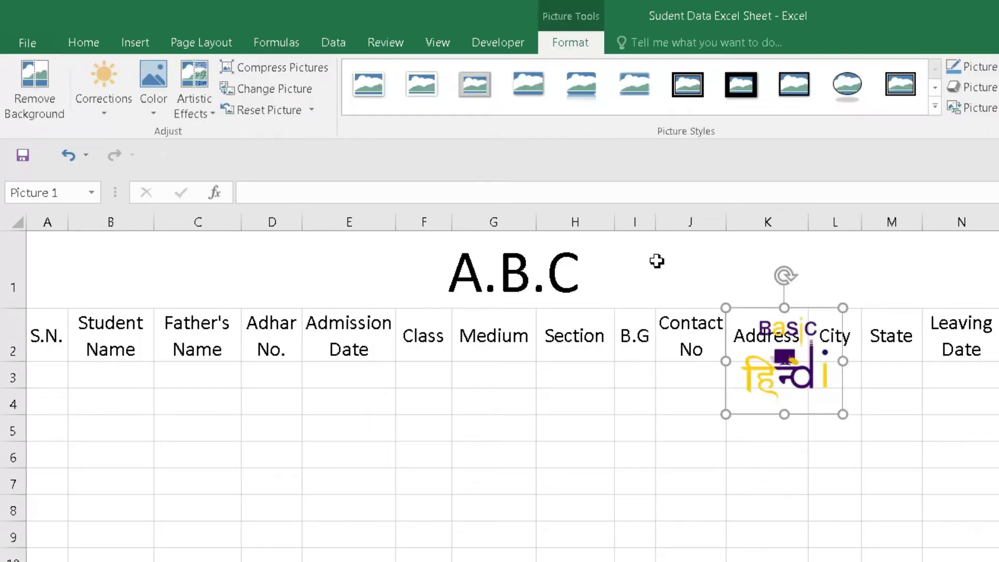
- Shrink the logo to about half size and place it in column B of row 1
left_click_drag(820, 350, 265, 279)
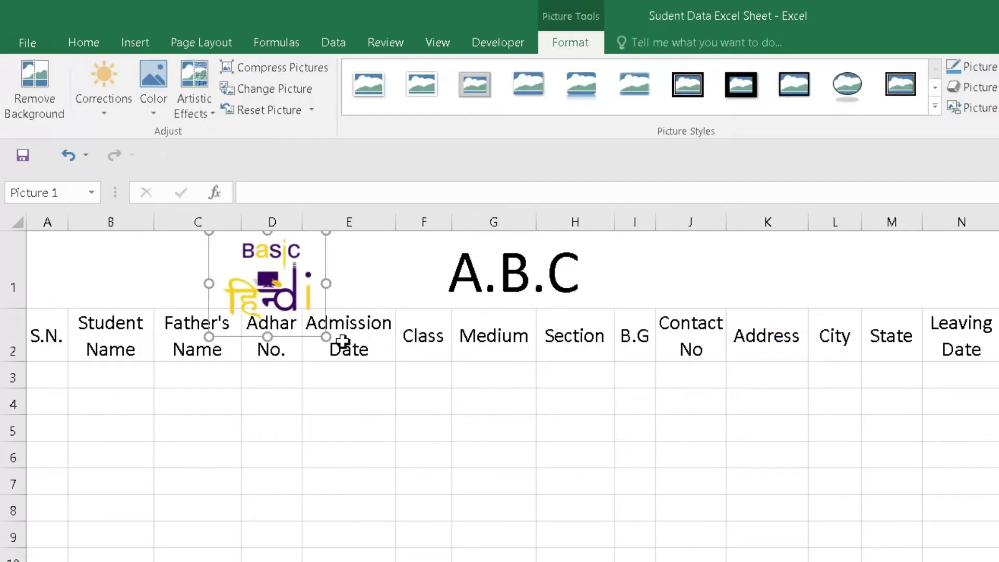
left_click_drag(325, 337, 272, 290)
left_click_drag(252, 240, 119, 246)
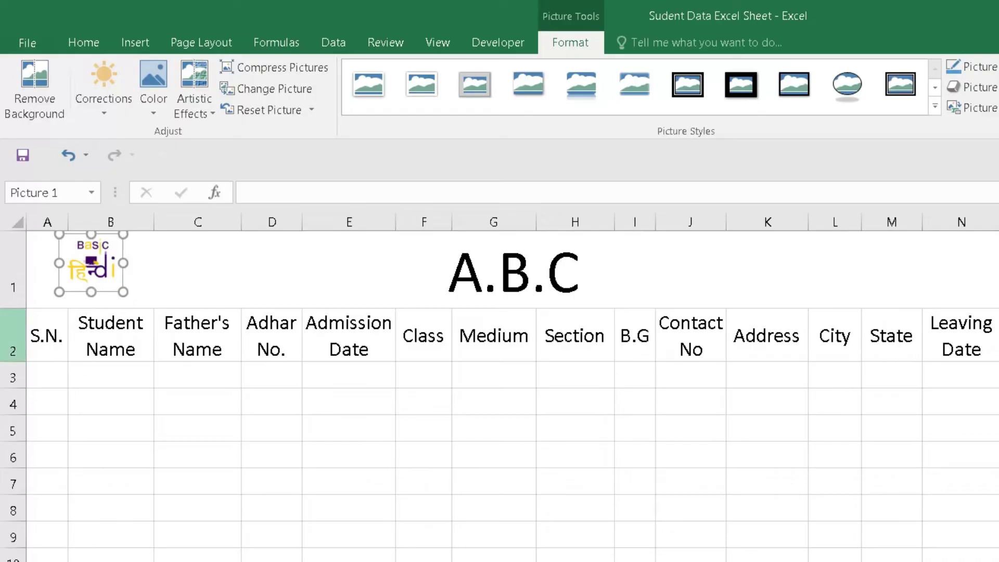
left_click(13, 336)
- Insert a blank row above the headers and start the address with 'Add' in A2
left_click(790, 82)
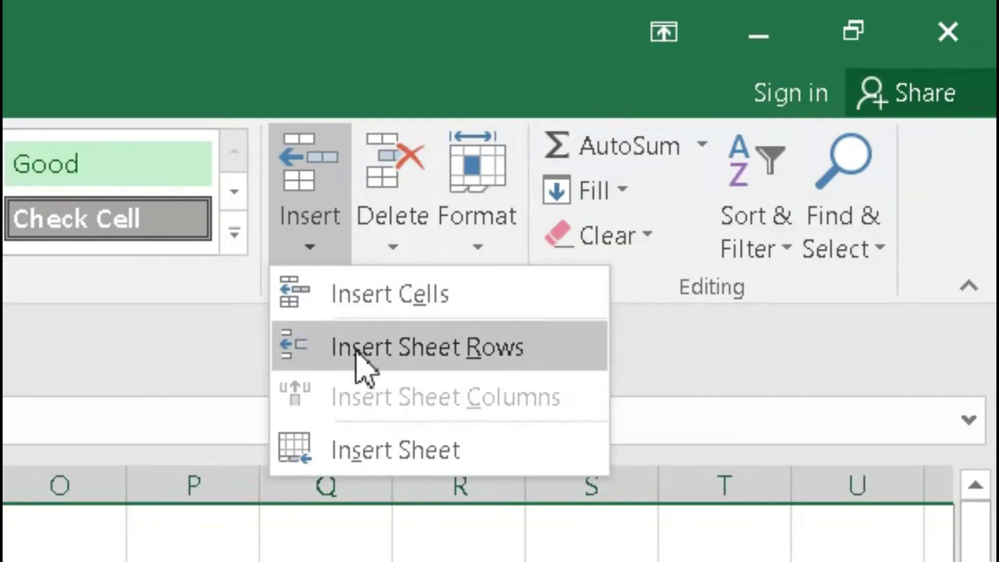
left_click(357, 350)
left_click(140, 350)
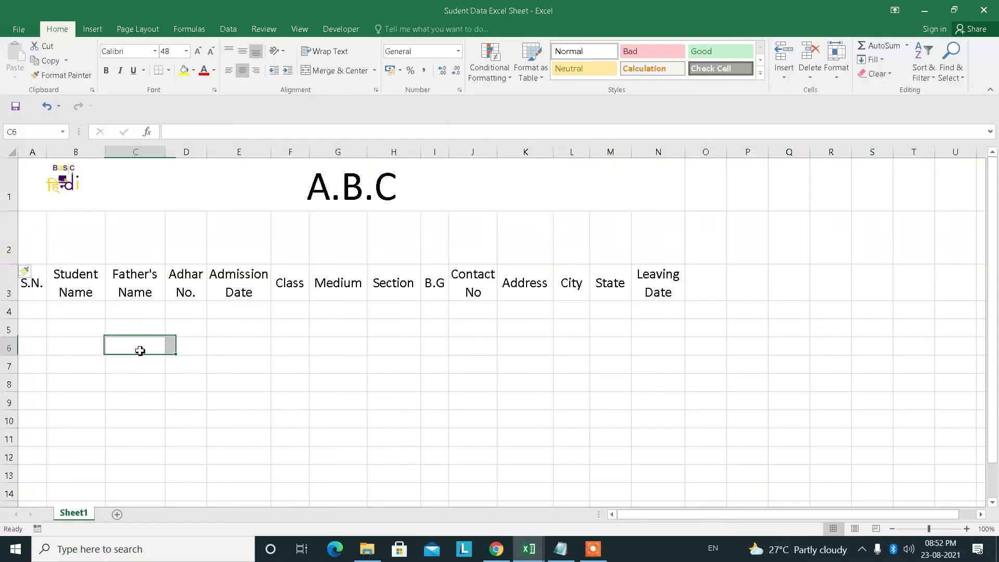
left_click(34, 234)
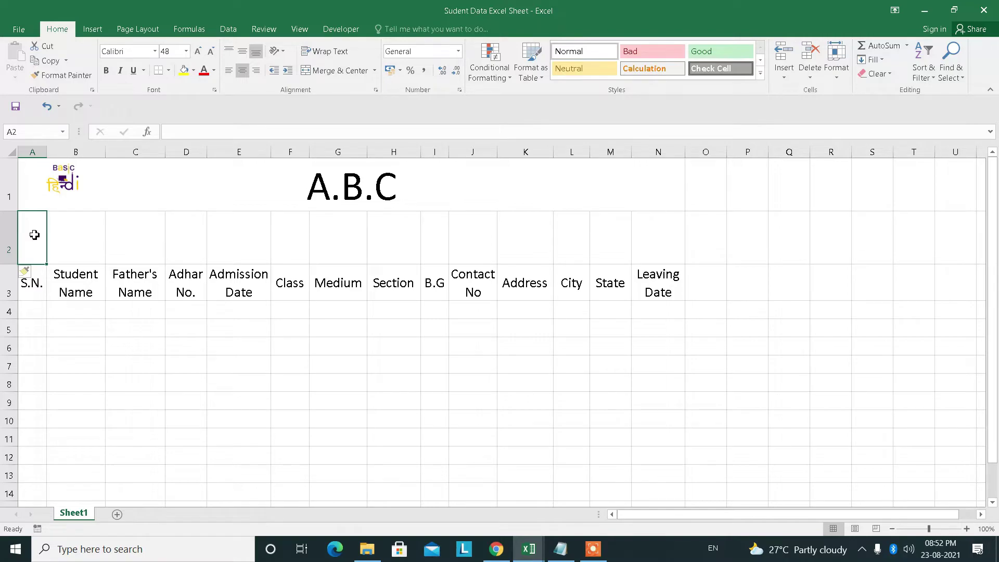
type("Add")
key("ctrl+shift+Right")
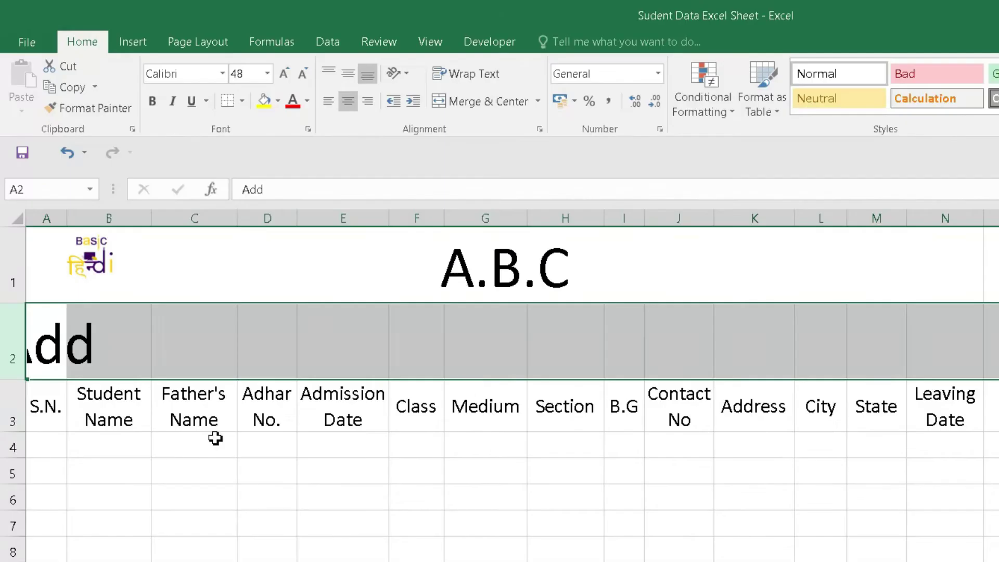
- Set the address row text to font size 16
left_click(292, 542)
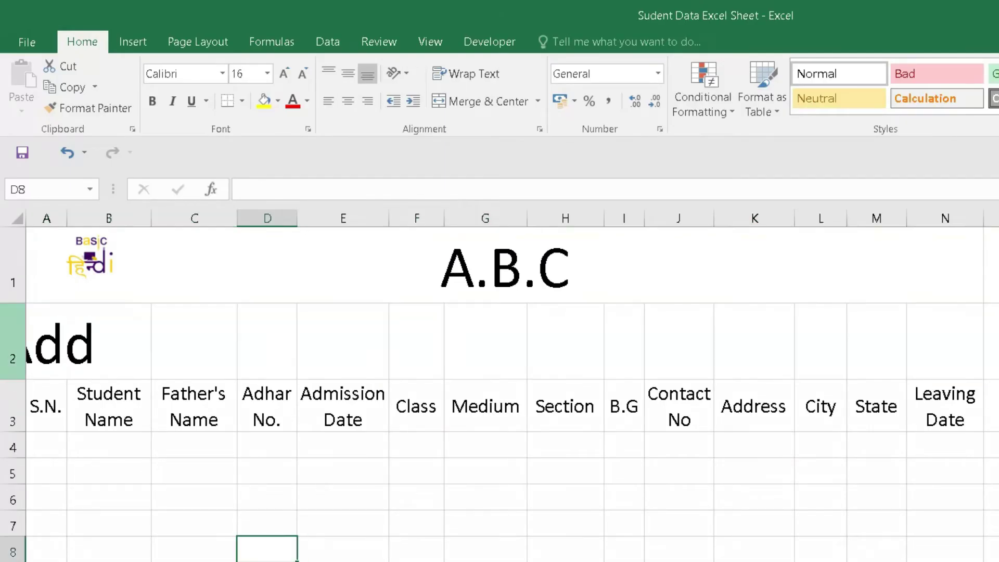
key("ctrl+z")
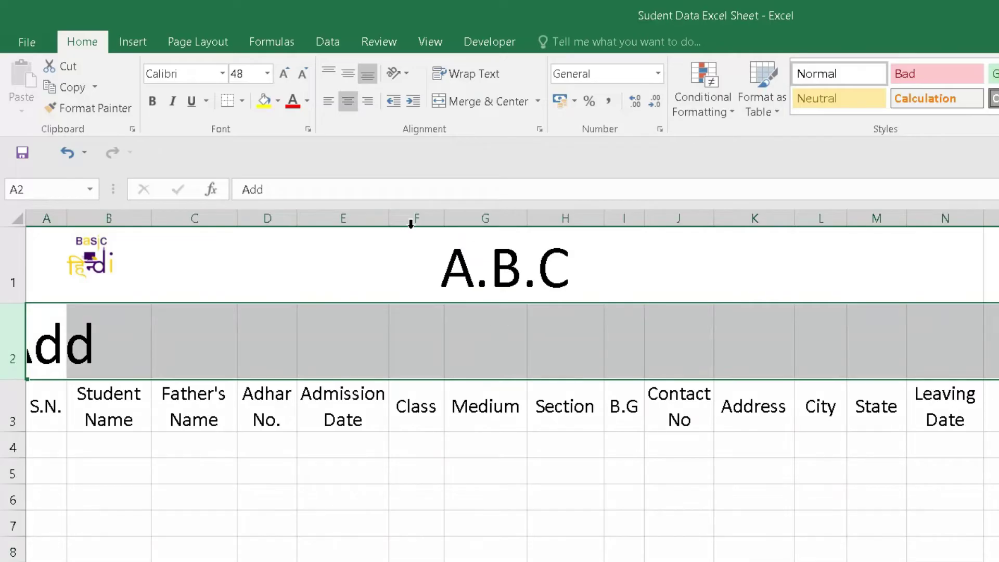
left_click(267, 74)
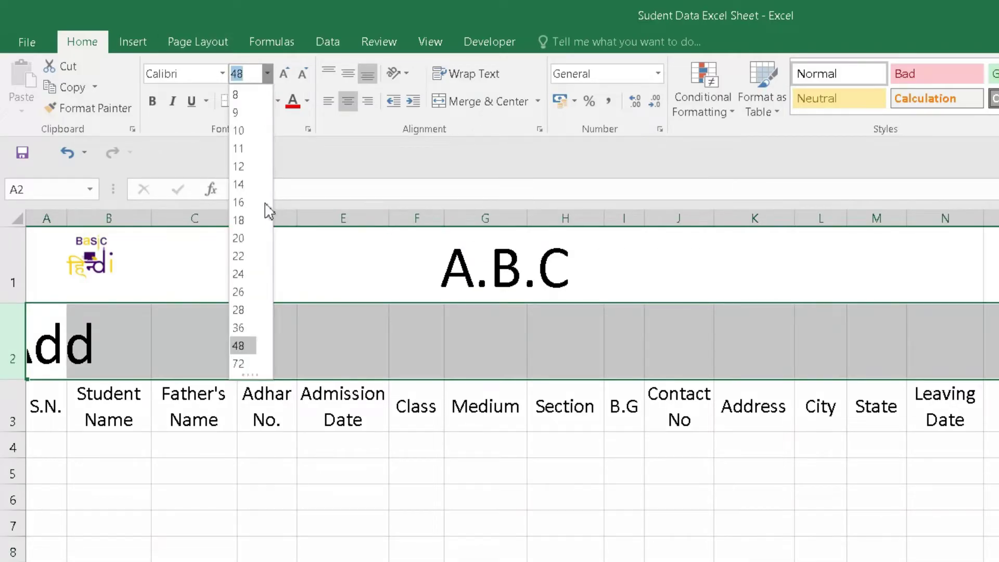
left_click(241, 202)
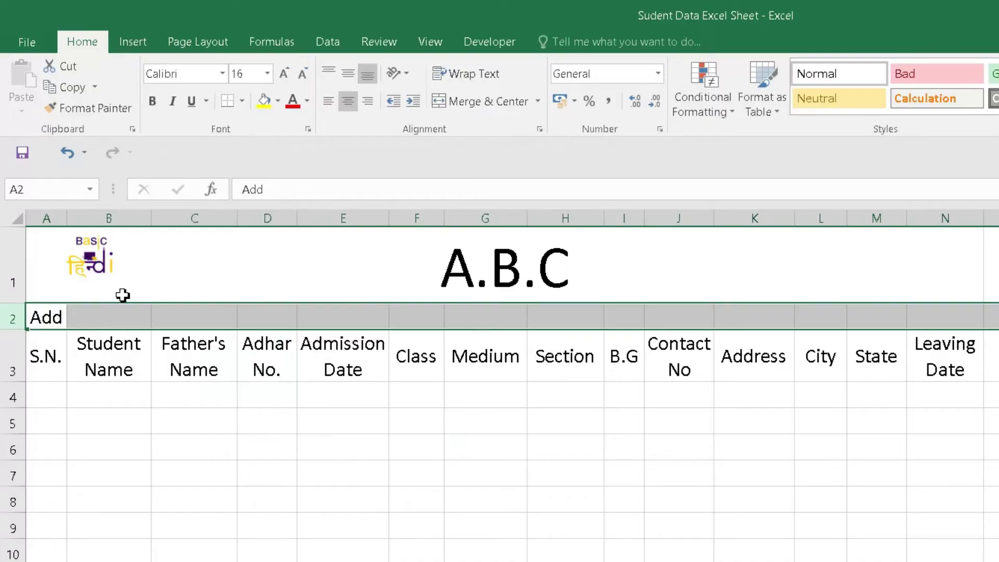
left_click(61, 318)
- Type the rest of the school's postal address in A2
type("-")
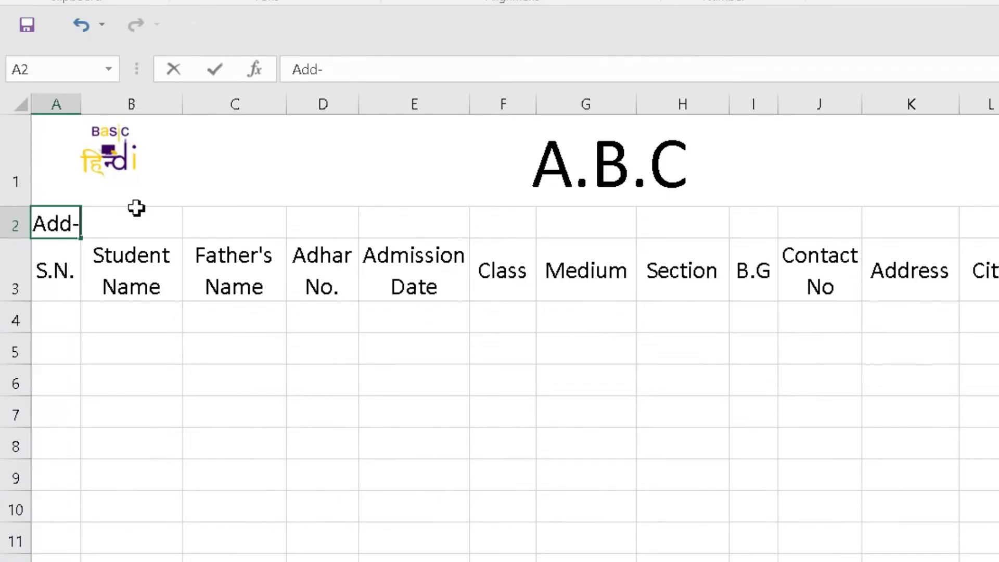
type(" Ajay Nagar g")
key("BackSpace")
key("BackSpace")
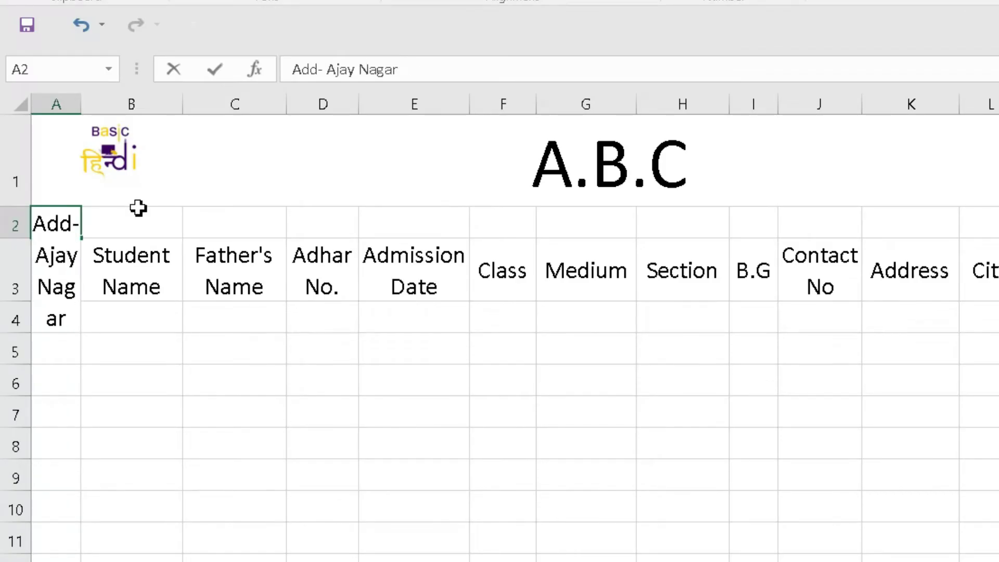
type("Lashkar")
key("Left")
key("Left")
key("Left")
type("gwalior M.")
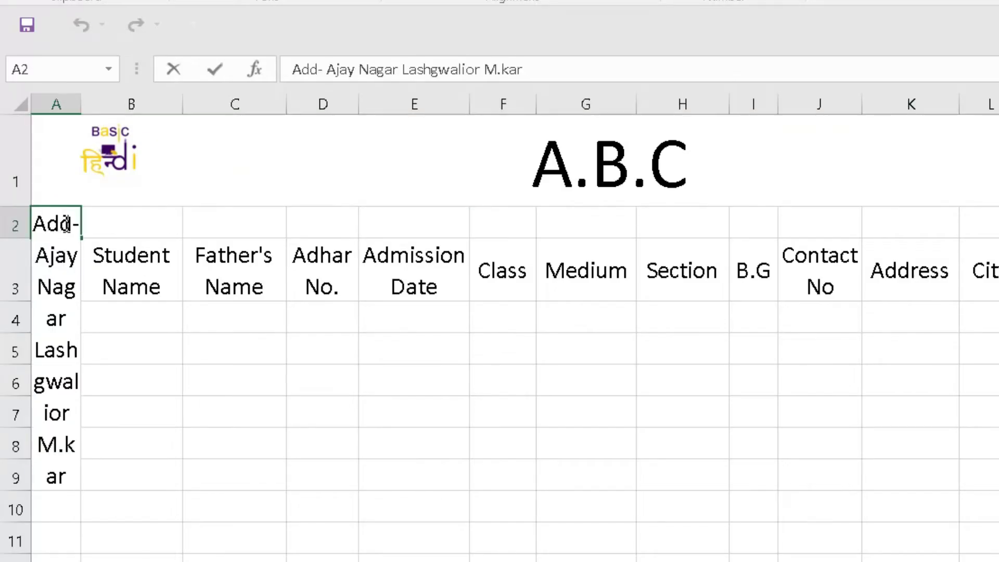
key("BackSpace")
key("BackSpace")
key("BackSpace")
type("P")
left_click(132, 541)
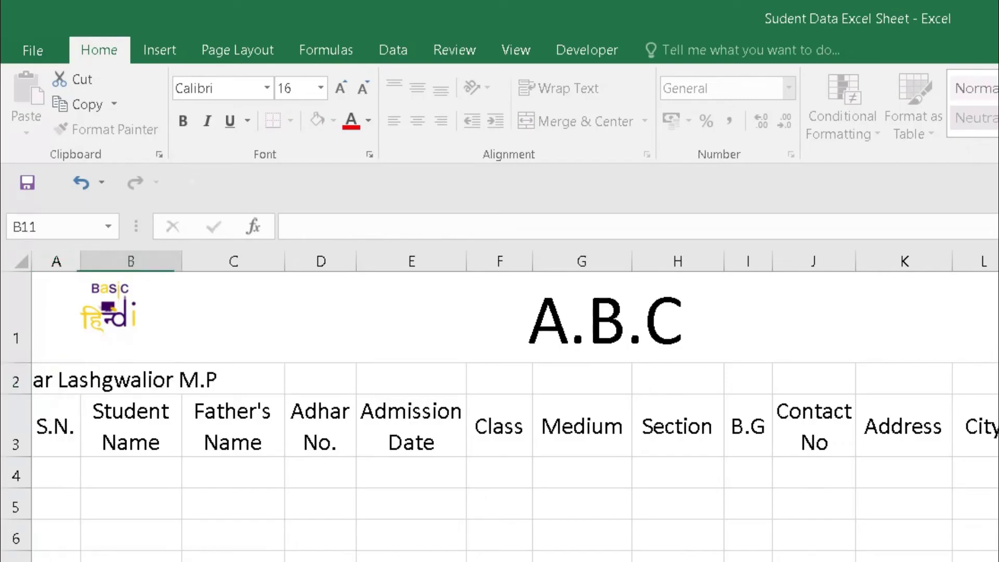
- Merge and centre the address across row 2 of the table width
left_click_drag(60, 374, 990, 375)
left_click(586, 121)
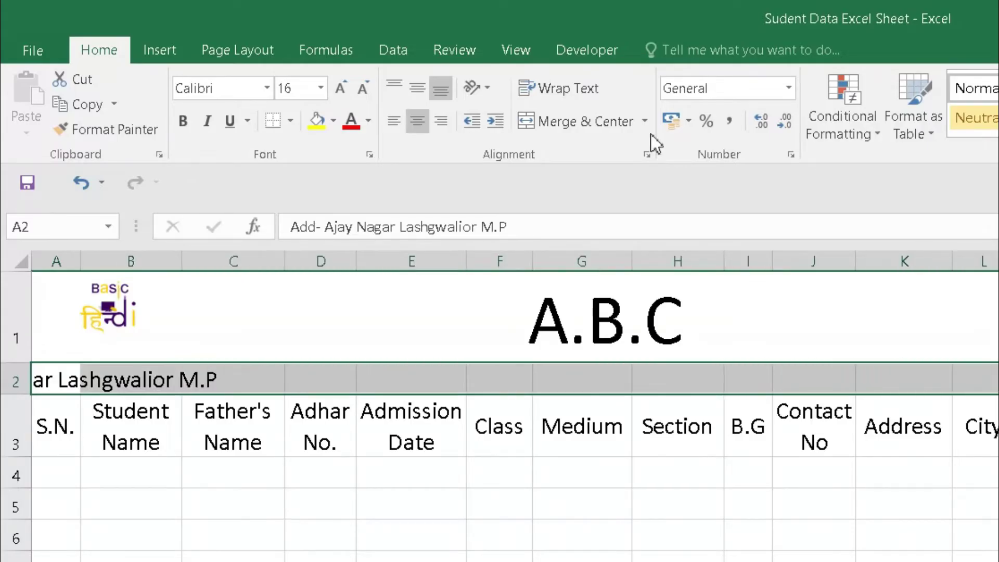
left_click(597, 129)
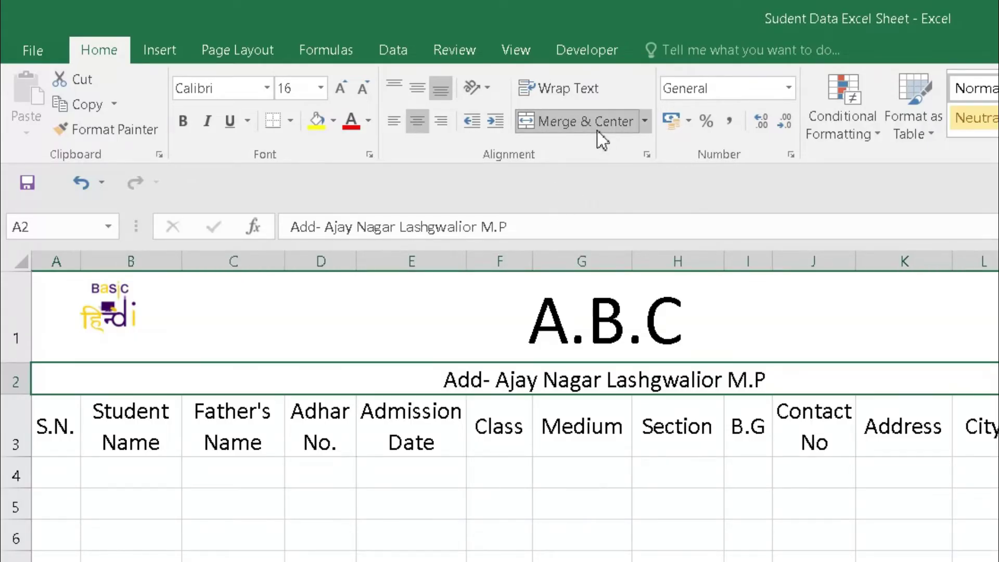
double_click(793, 385)
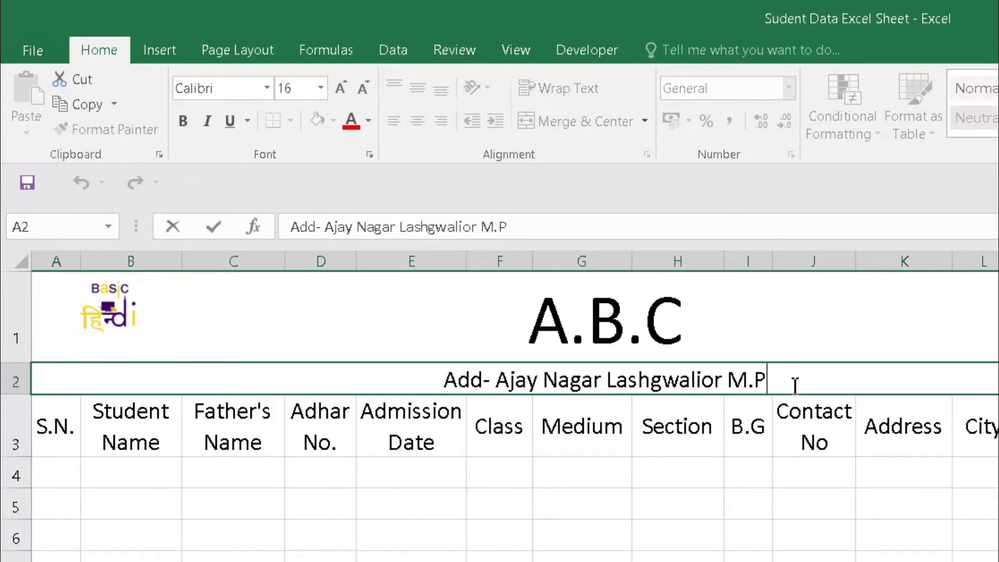
- Insert a new blank row above the header row
right_click(15, 422)
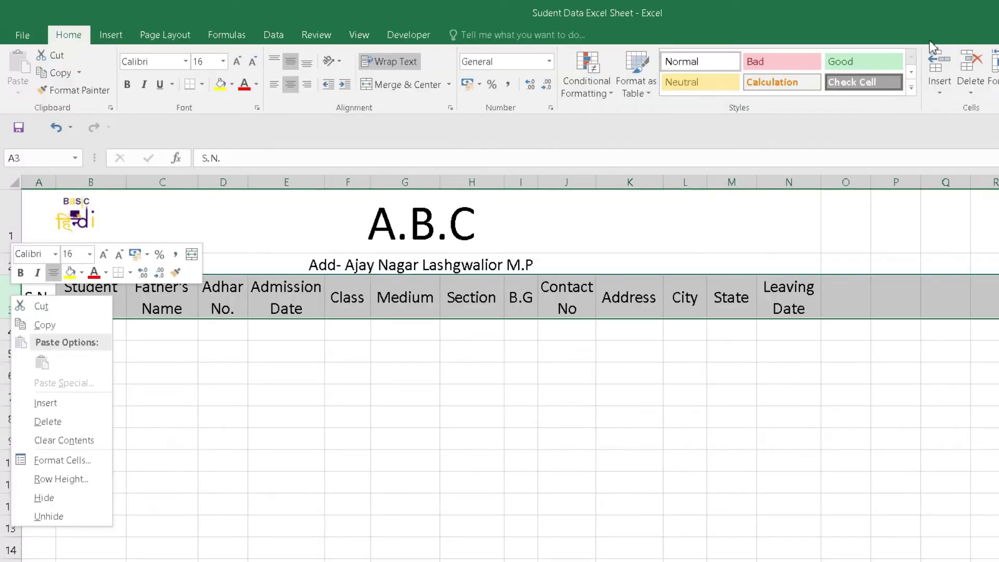
left_click(945, 96)
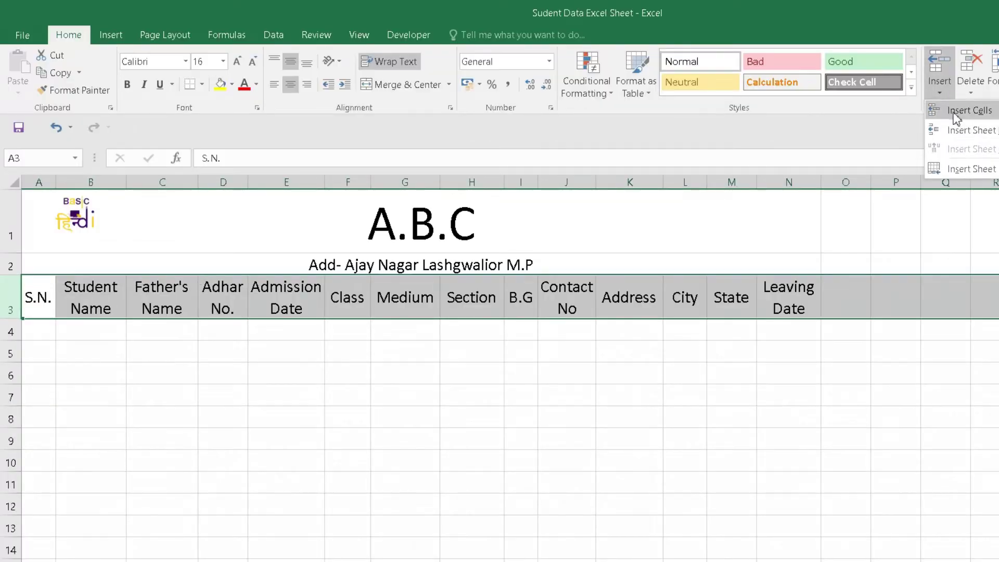
left_click(957, 130)
left_click(222, 308)
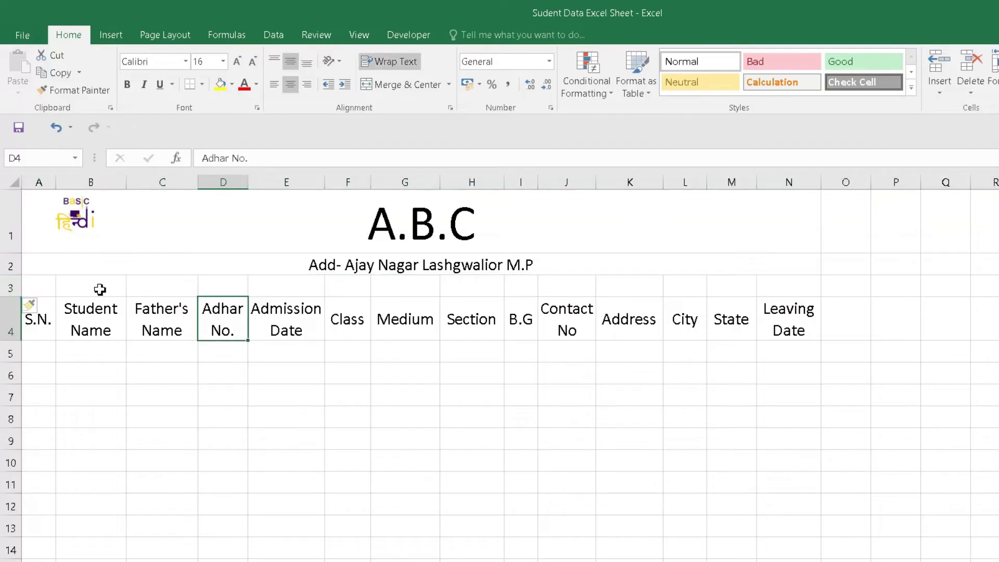
- Enter the mobile number in A3, then merge and centre it across the table width
left_click(54, 281)
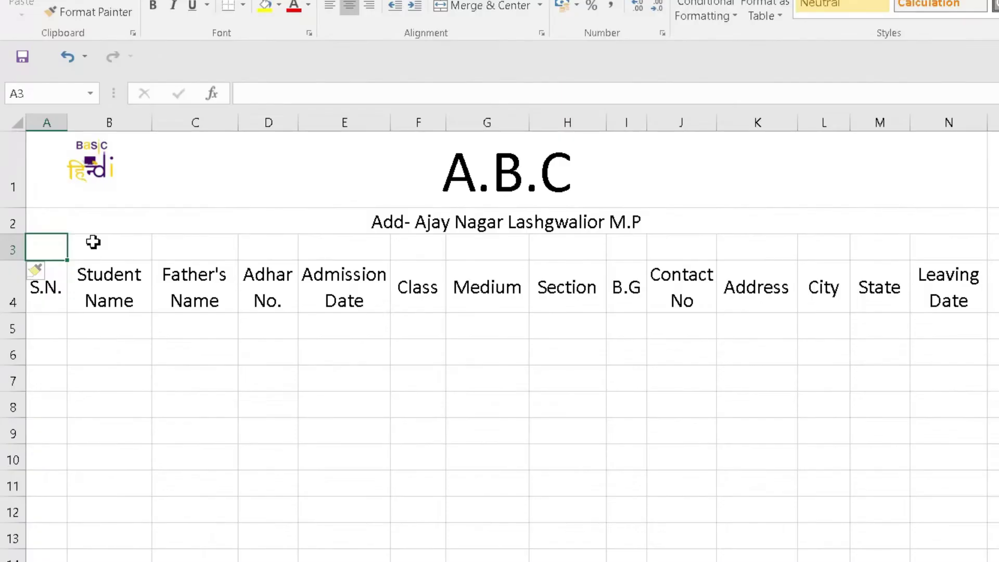
key("Return")
mouse_move(52, 333)
left_mouse_down()
mouse_move(459, 339)
mouse_move(922, 323)
left_mouse_up()
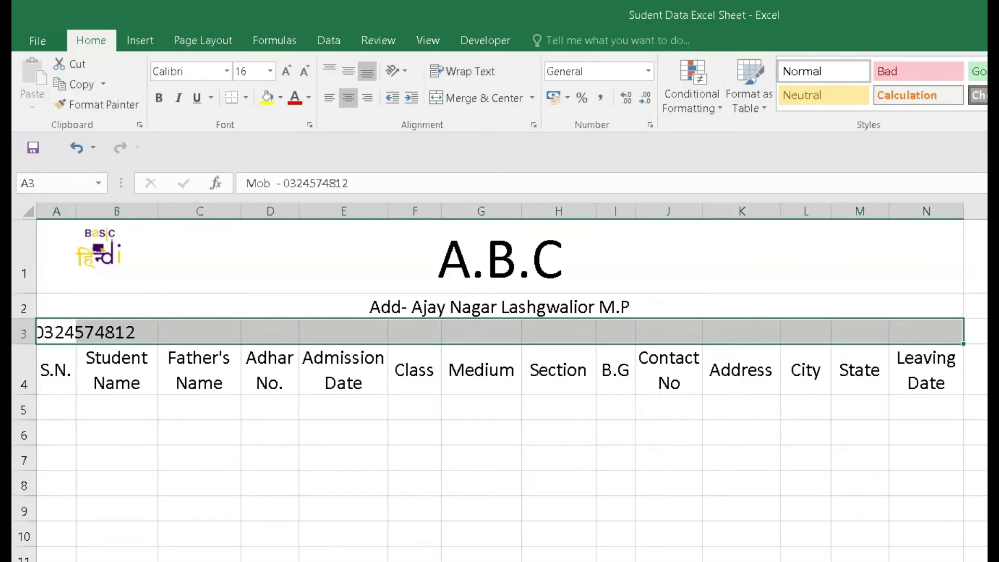
left_click(447, 98)
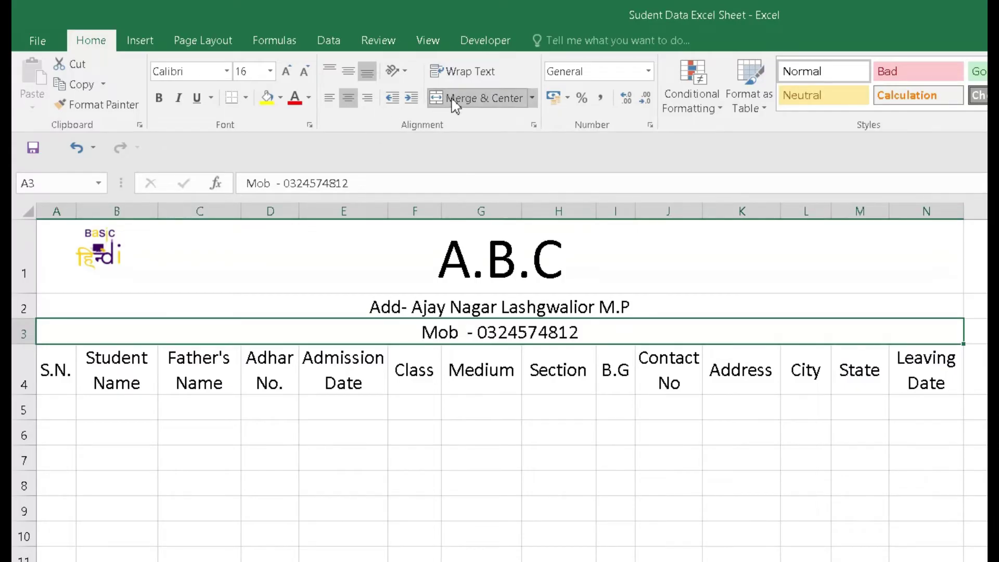
- Set the merged contact row's font size to 12
left_click(544, 404)
double_click(587, 333)
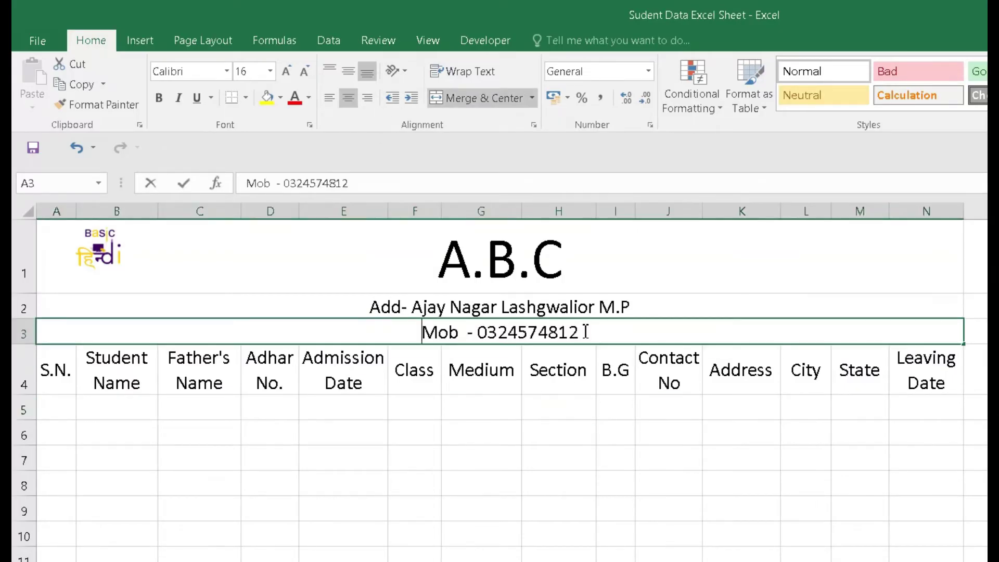
key("Return")
left_click(569, 331)
left_click(304, 72)
left_click(304, 71)
left_click(305, 71)
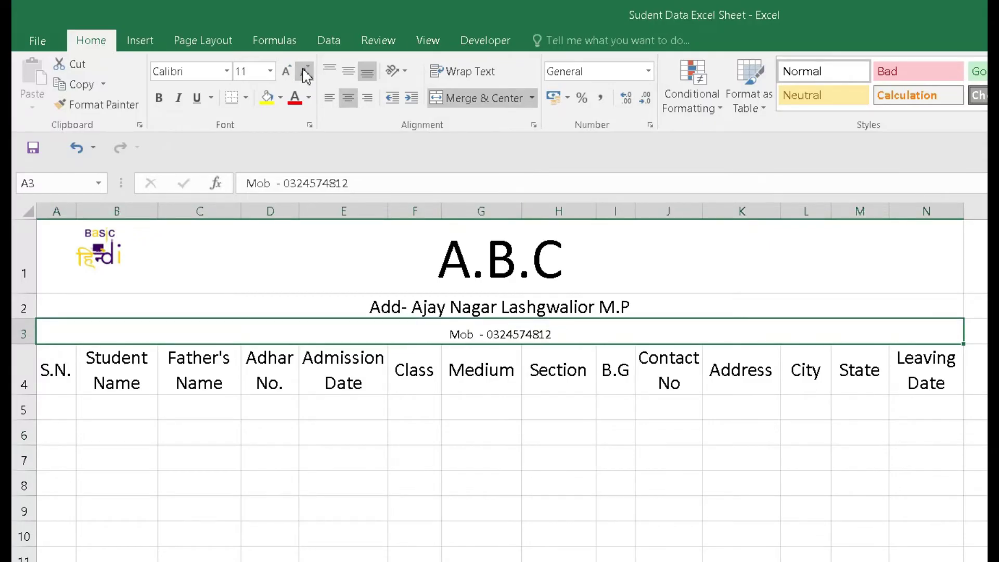
left_click(285, 71)
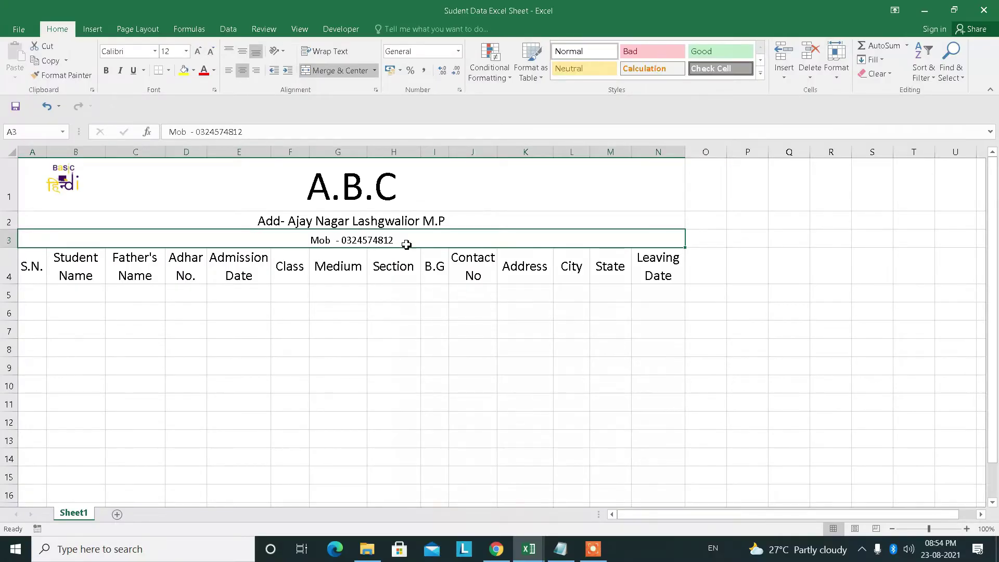
- Append the phone number after the mobile number in the contact line
double_click(583, 334)
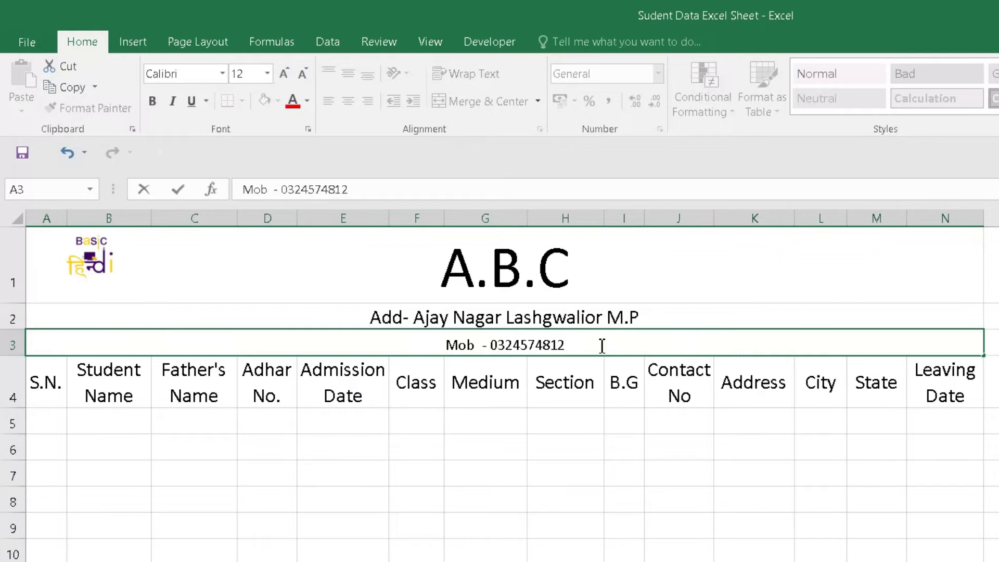
type(",")
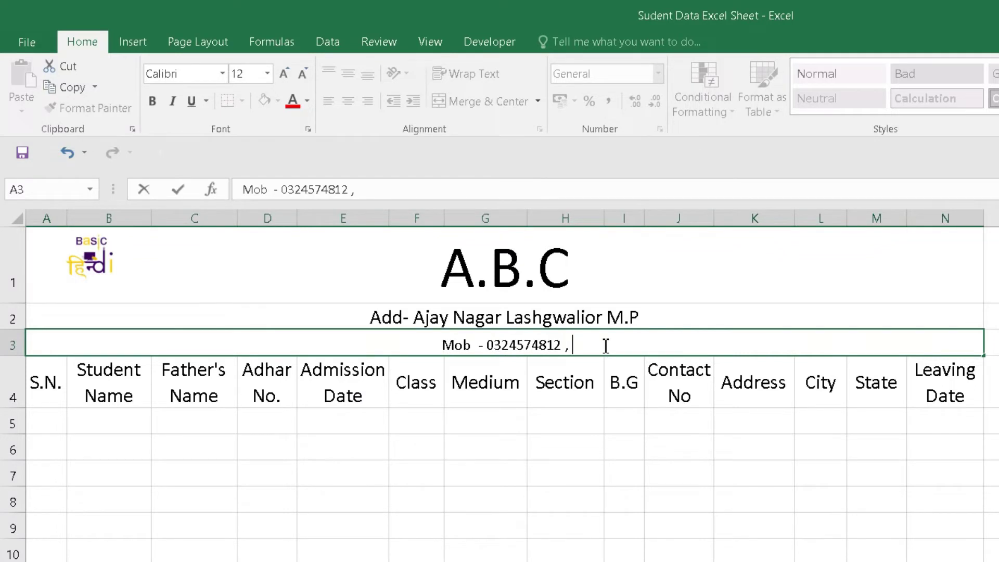
type(" PhoneN")
key("BackSpace")
type("No.")
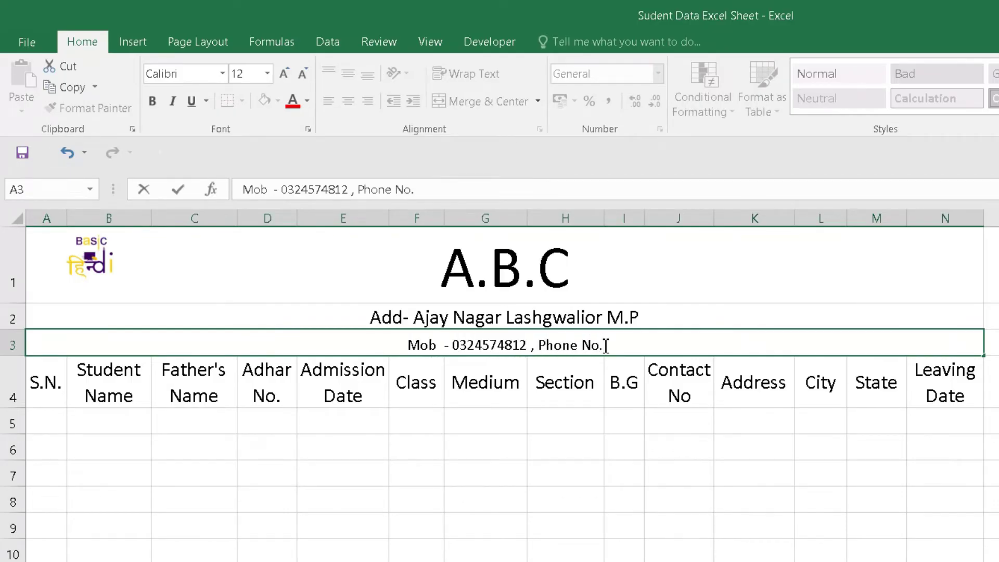
type(" 5874147")
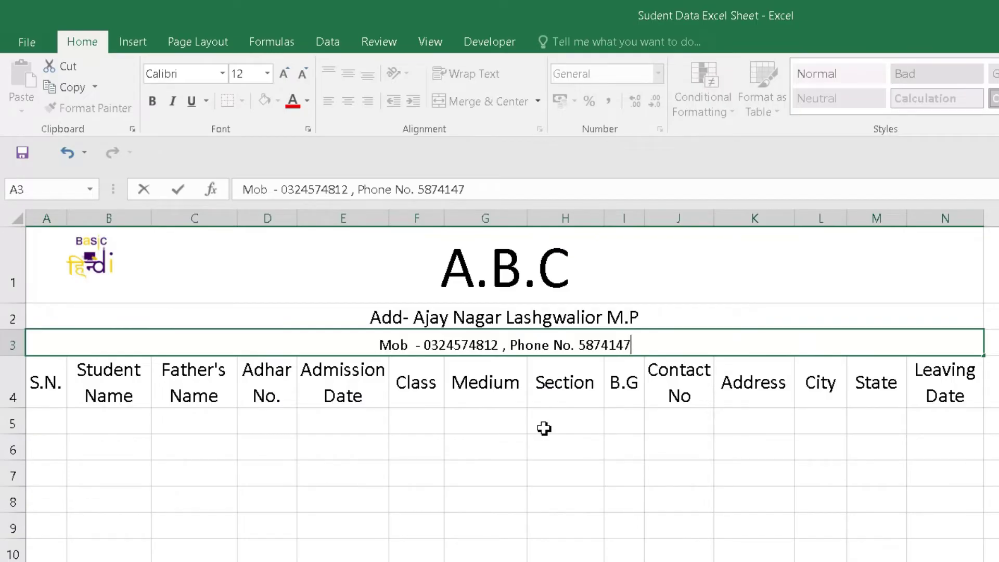
left_click(512, 443)
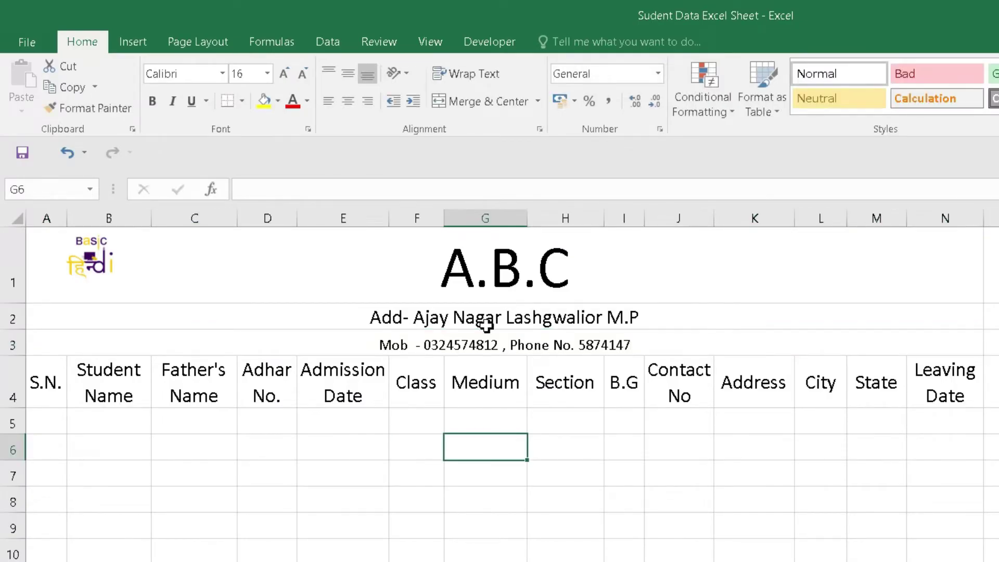
- Fill the A.B.C title cell with yellow
left_click(658, 281)
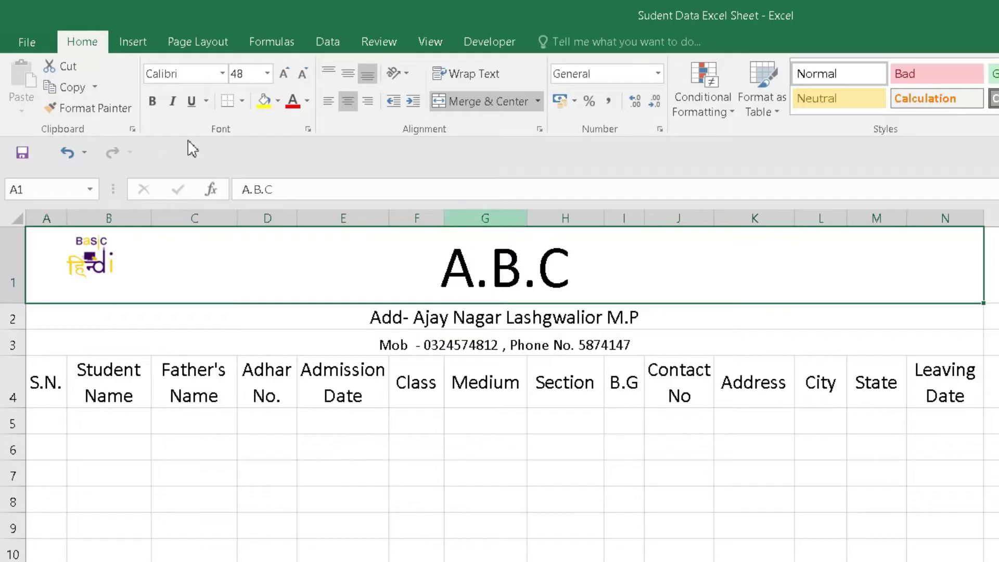
left_click(277, 100)
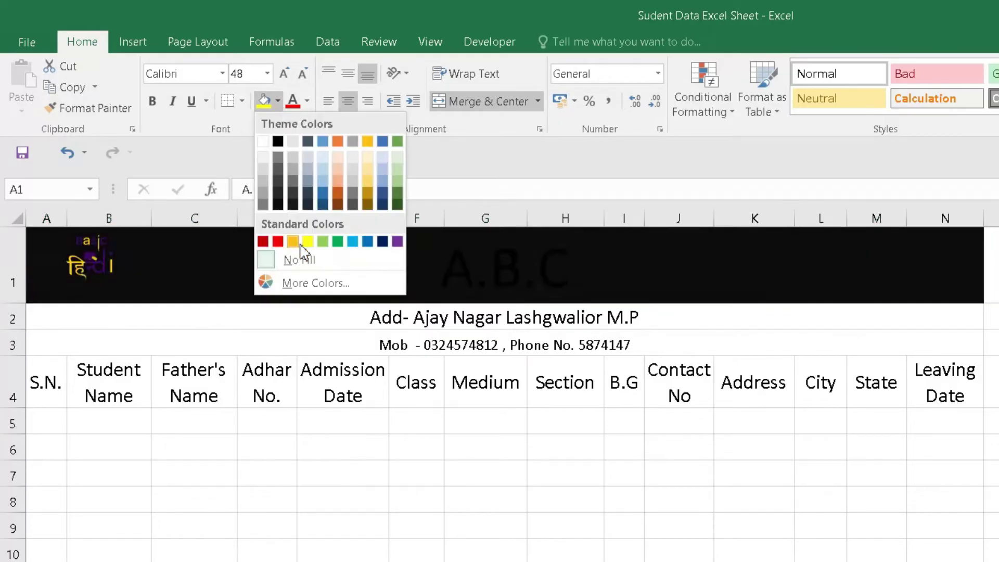
left_click(308, 241)
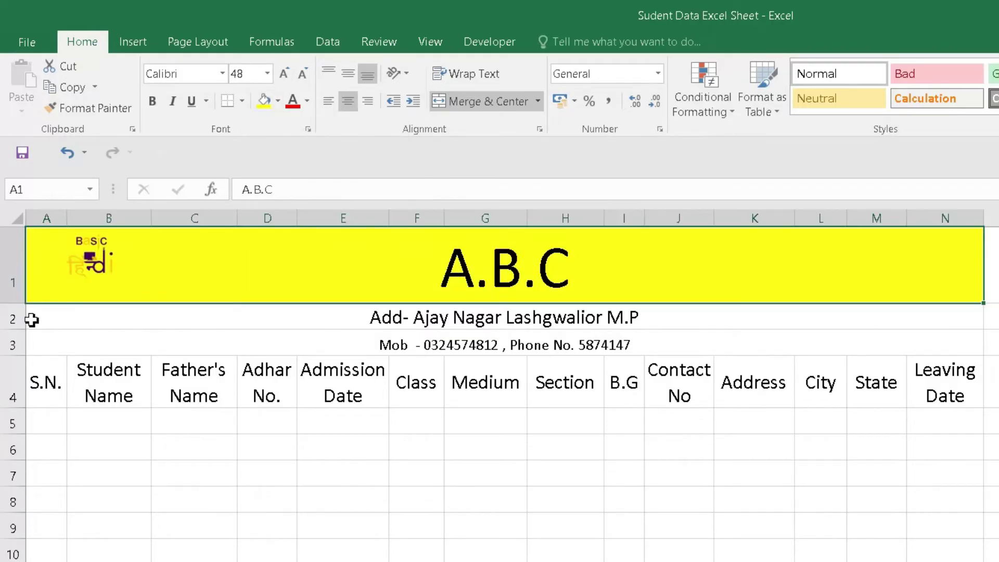
key("Down")
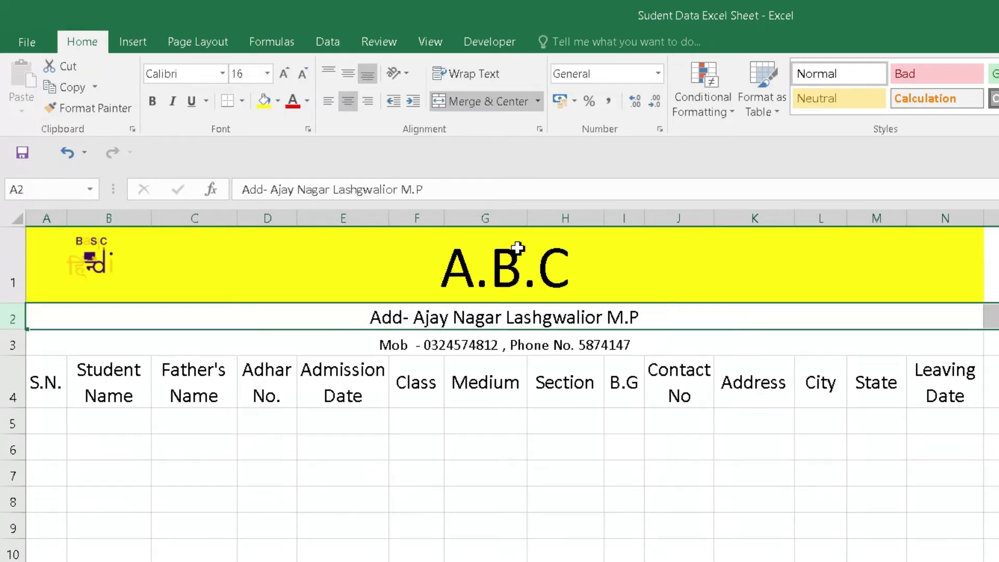
- Make the A.B.C title bold and begin editing the address to fix the city spelling
left_click(518, 248)
left_click(152, 101)
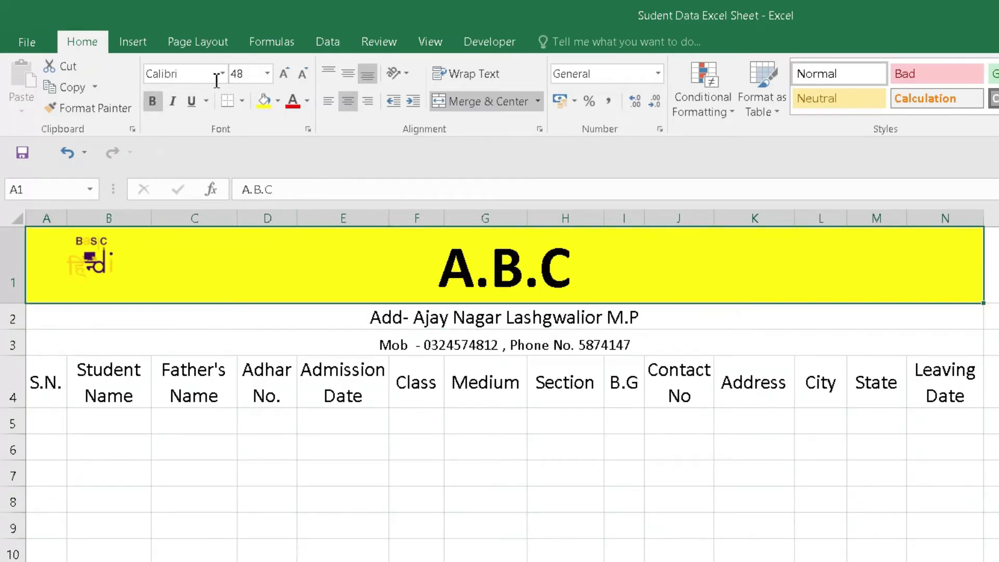
left_click(222, 74)
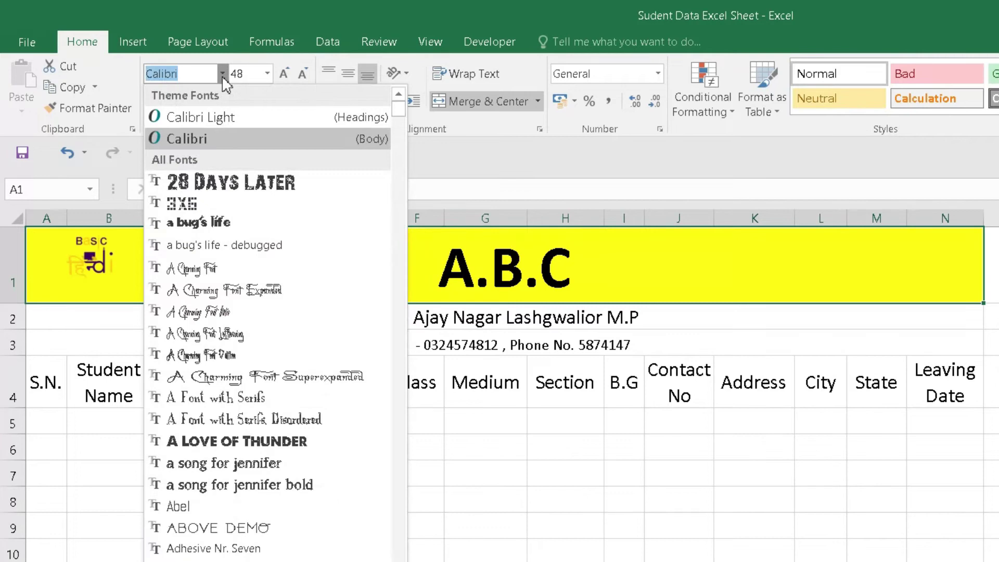
left_click(223, 74)
left_click(479, 318)
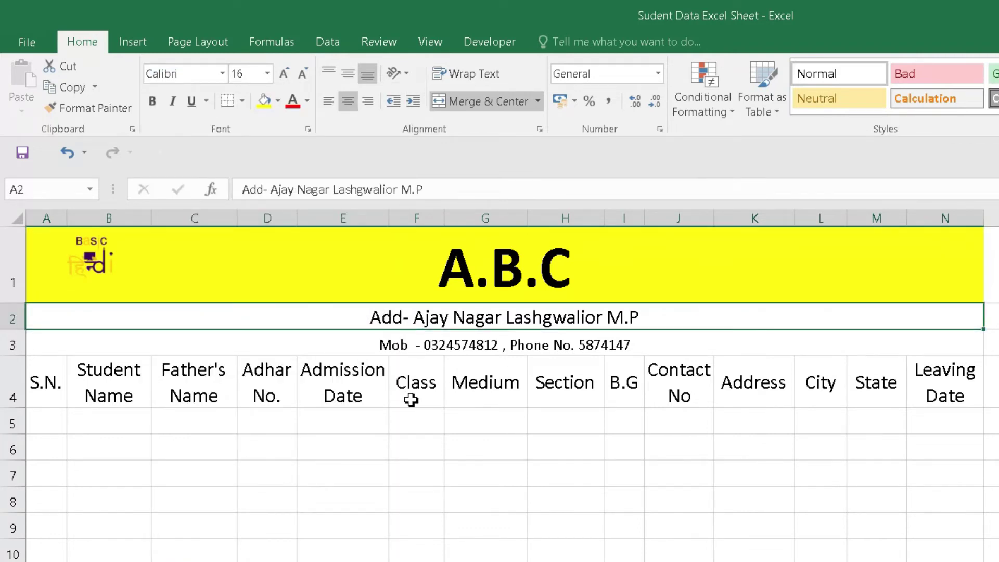
double_click(552, 318)
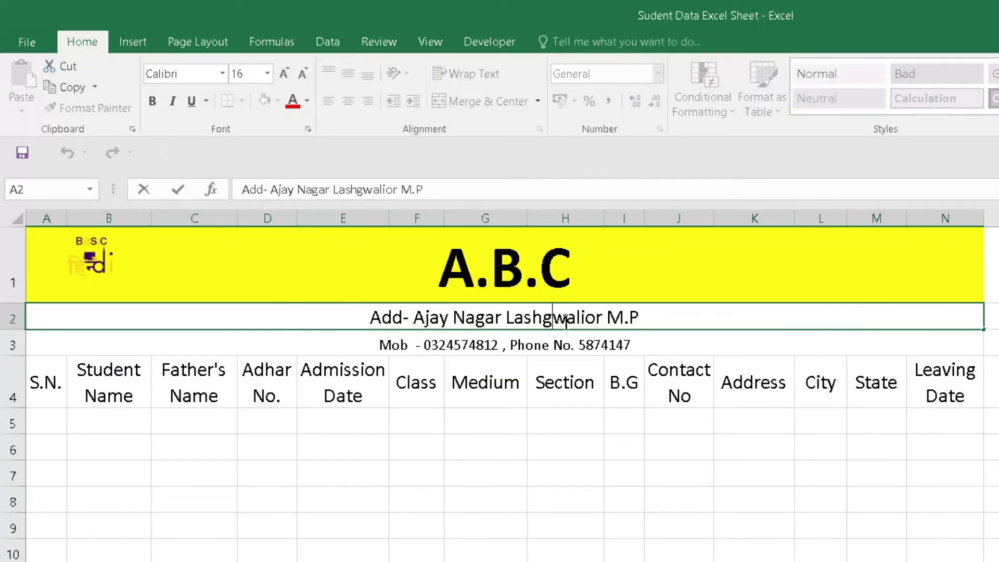
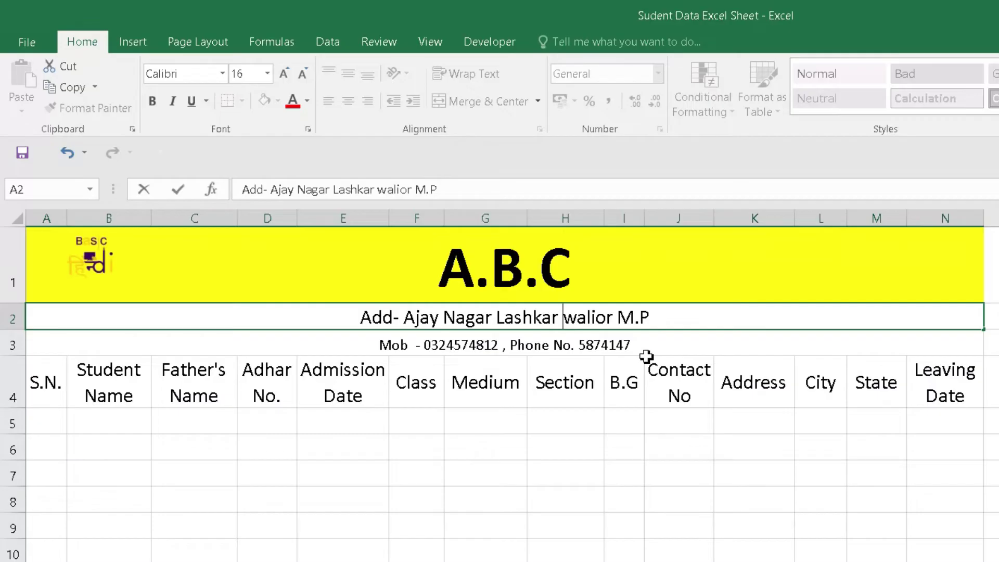
- Complete the row 2 address line with the city name and its PIN code
type("G")
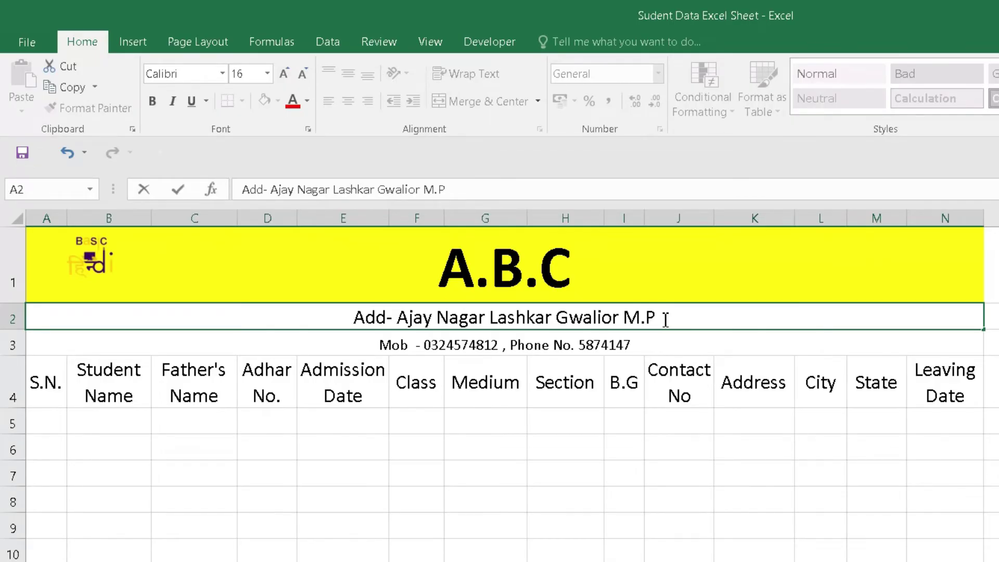
type("Pin")
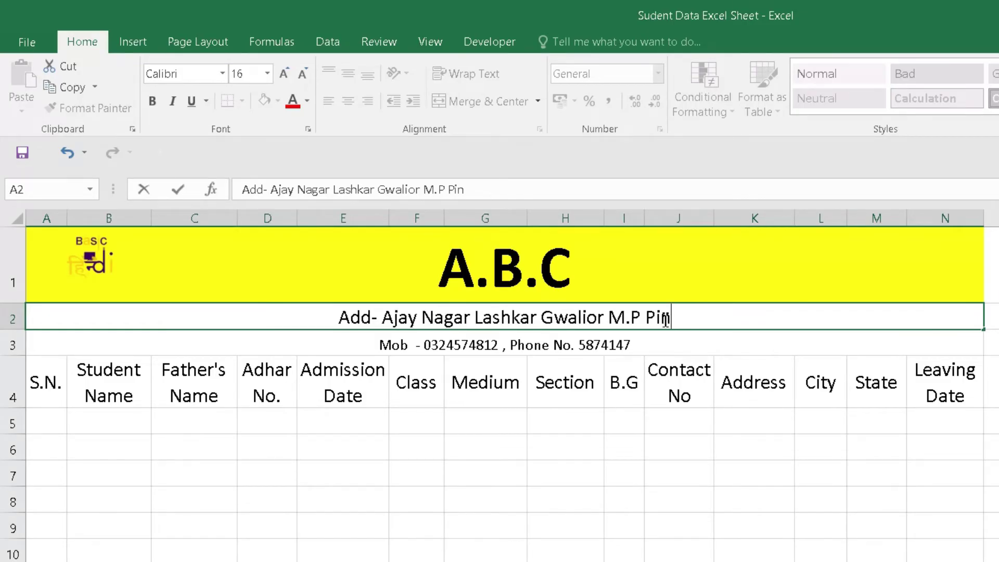
type("-547112")
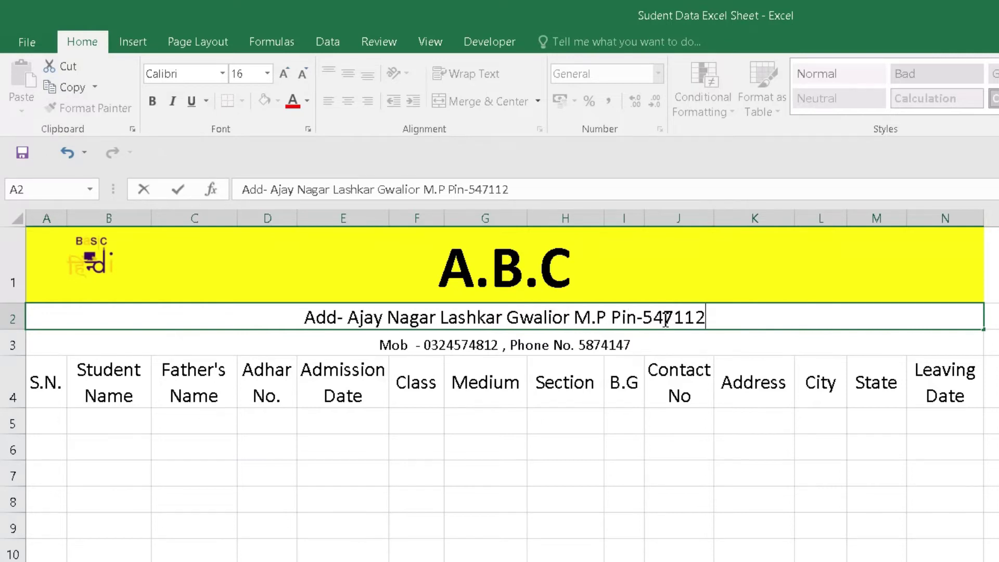
left_click(741, 480)
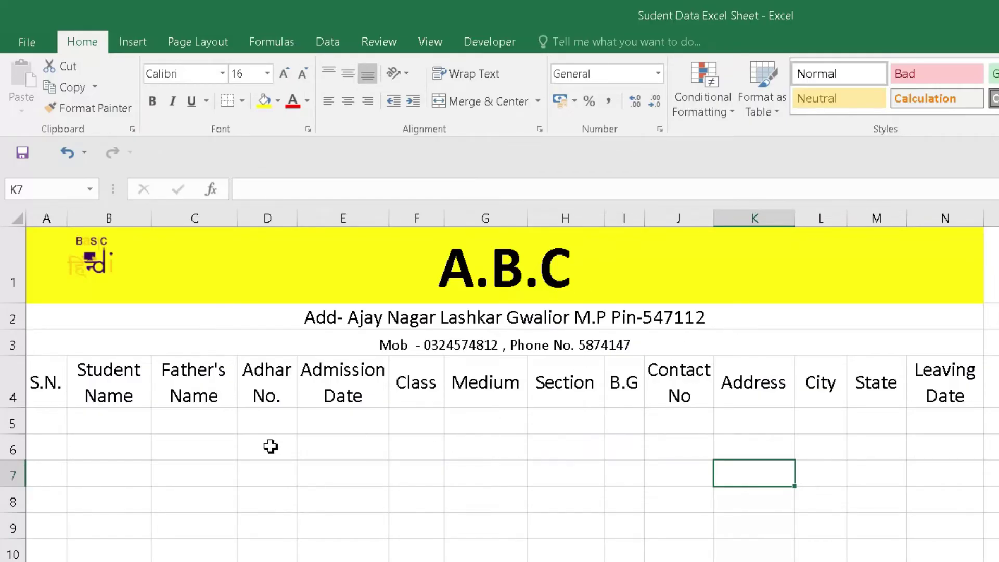
- Fill the address and phone rows 2–3 with Blue, Accent 1, Darker 25%
left_click_drag(104, 326, 119, 342)
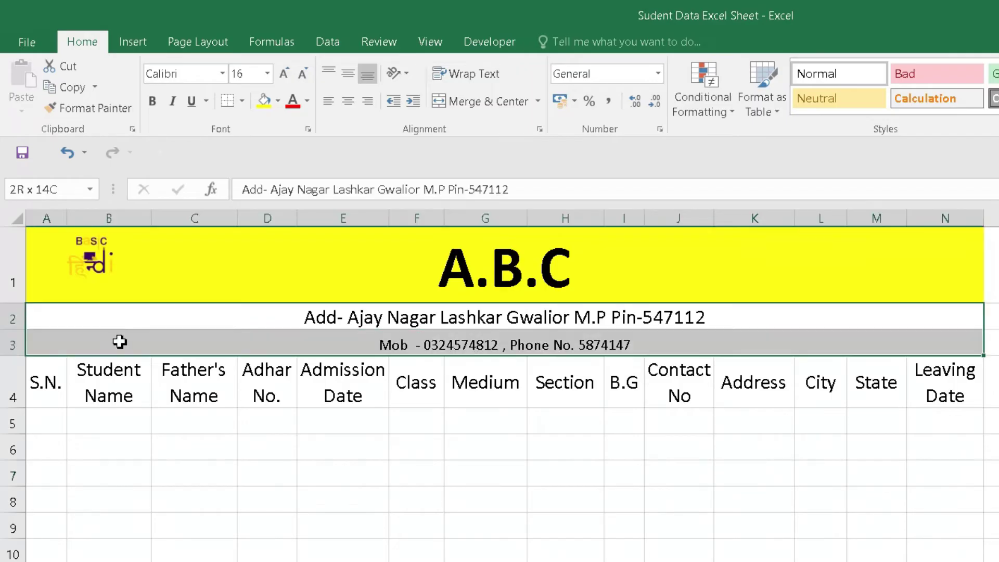
left_click(277, 101)
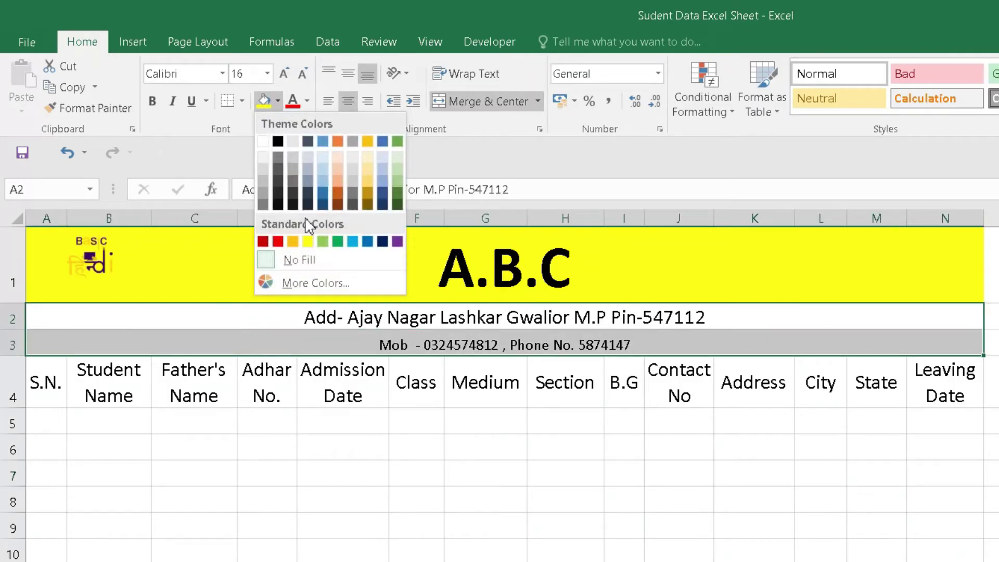
left_click(322, 192)
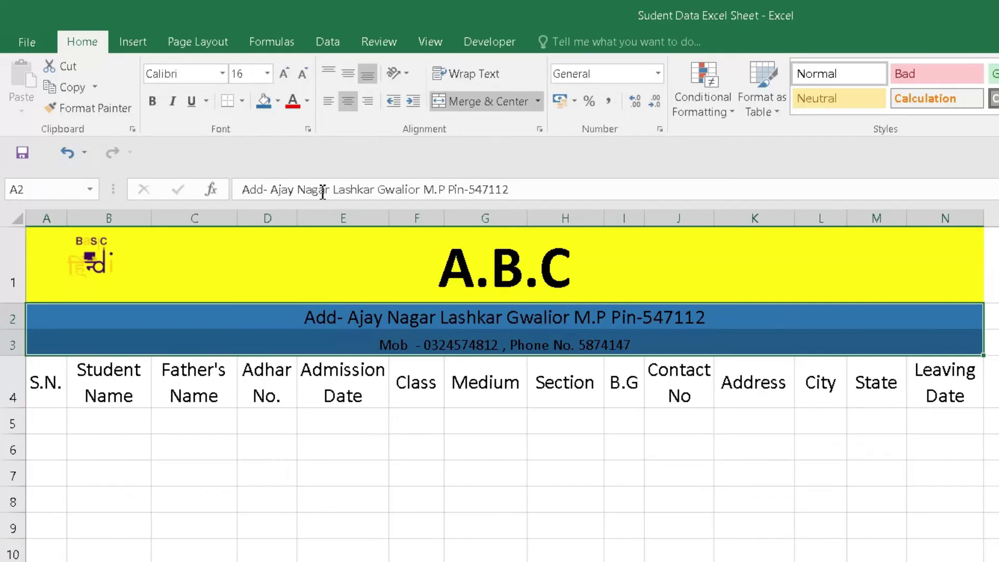
left_click(401, 447)
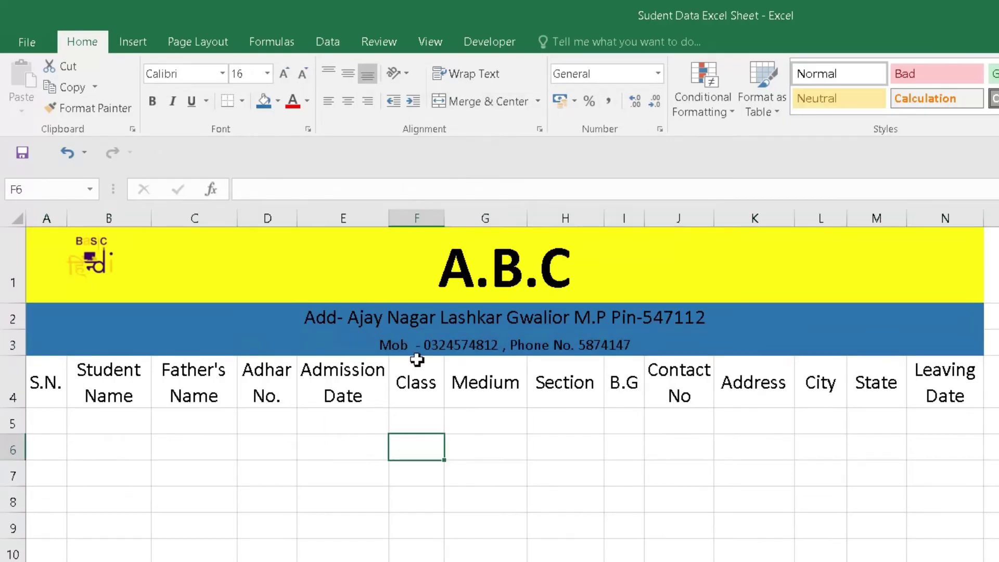
- Make the text in the address and phone rows white
left_click_drag(437, 315, 443, 337)
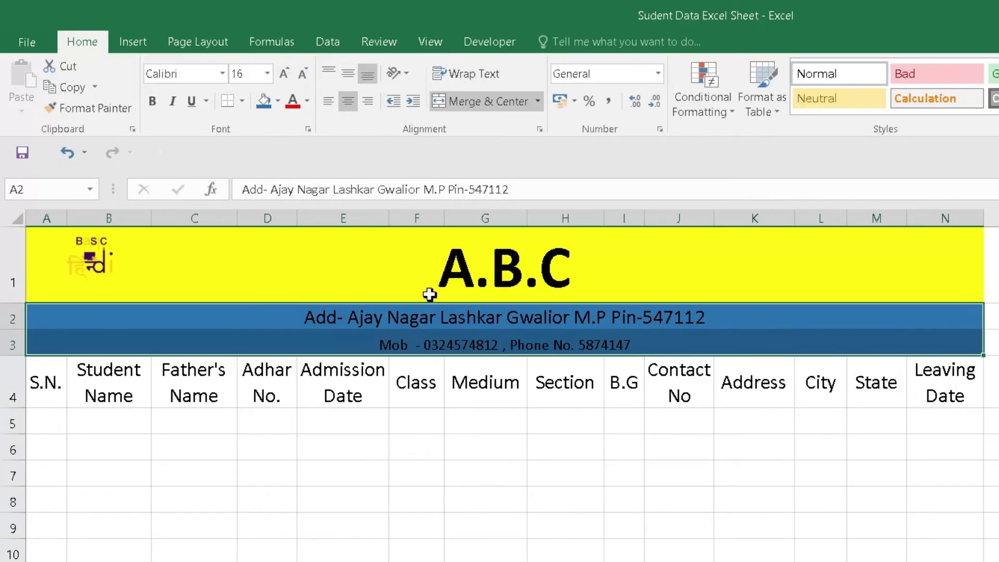
left_click(307, 101)
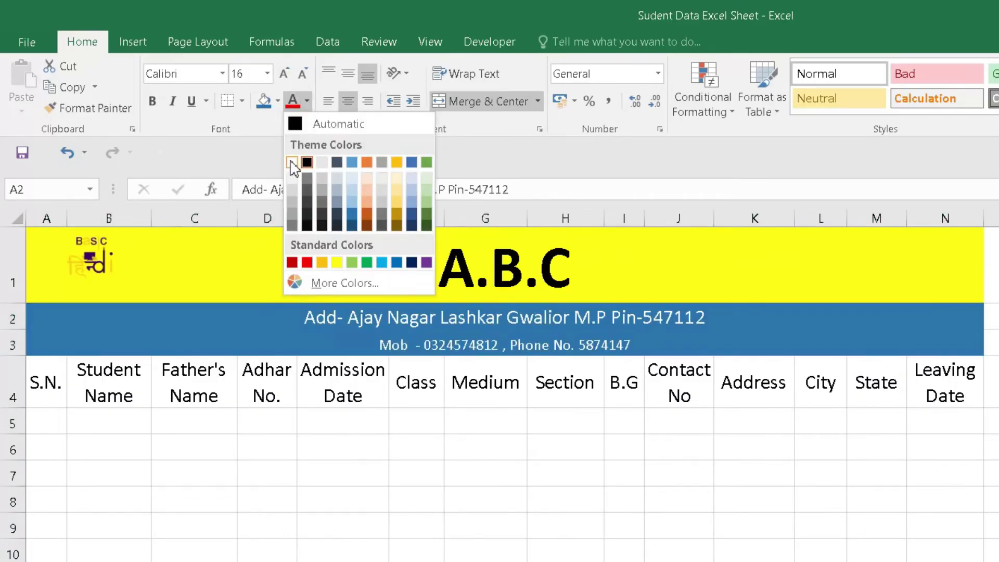
left_click(292, 162)
left_click(214, 443)
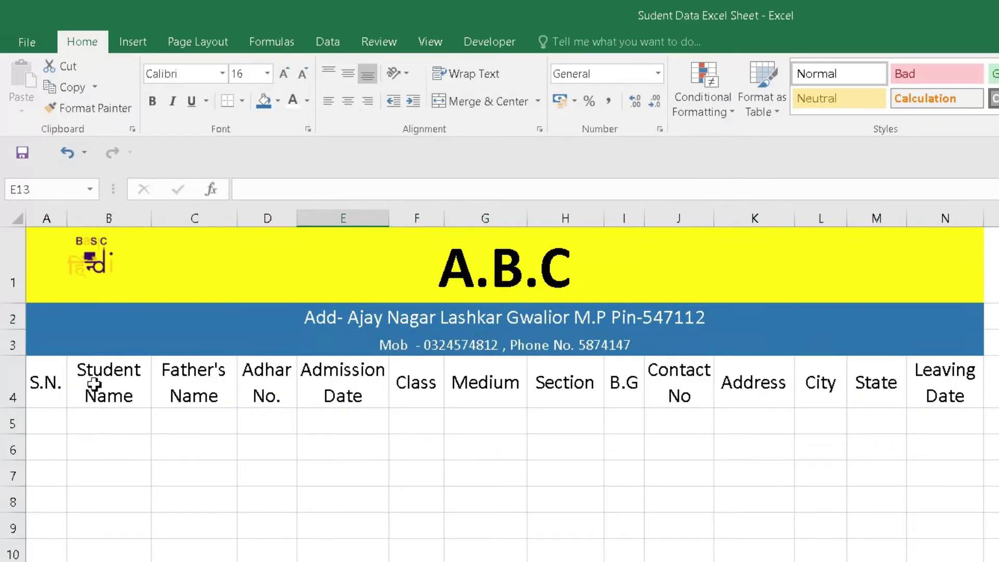
left_click_drag(52, 384, 938, 385)
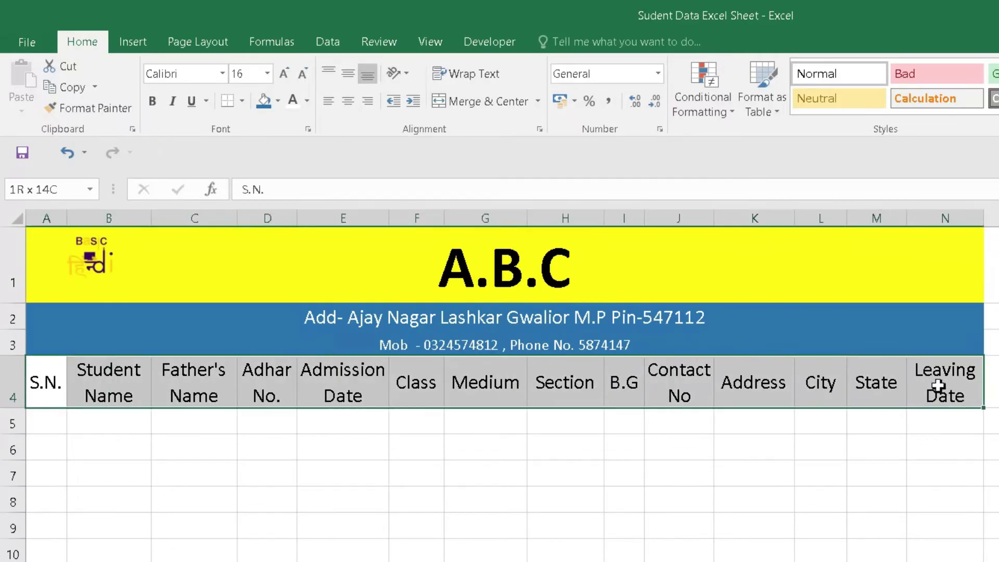
- Give the row 4 column headings (A4:N4) a black fill and white font
left_click(242, 100)
left_click(242, 100)
left_click(278, 100)
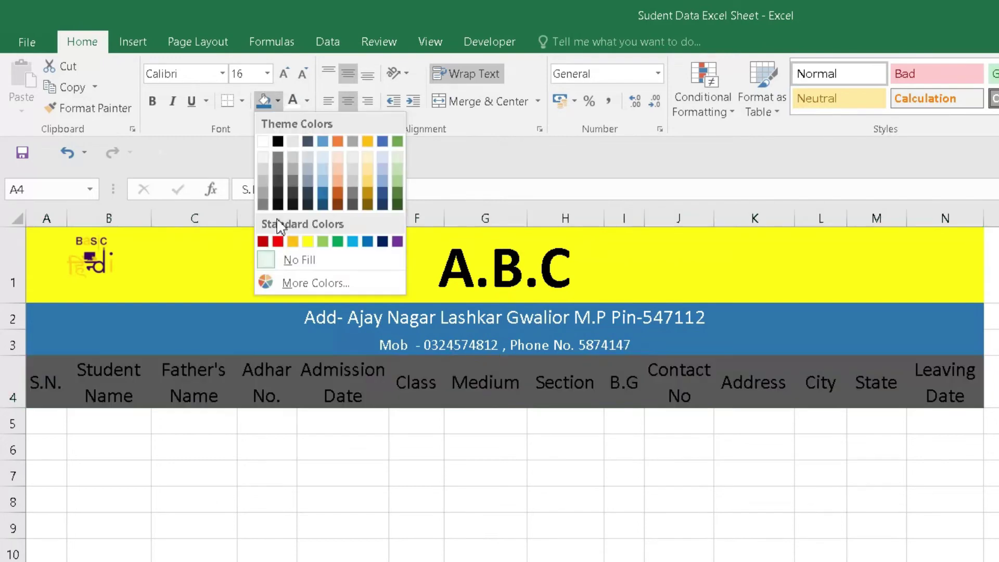
left_click(277, 205)
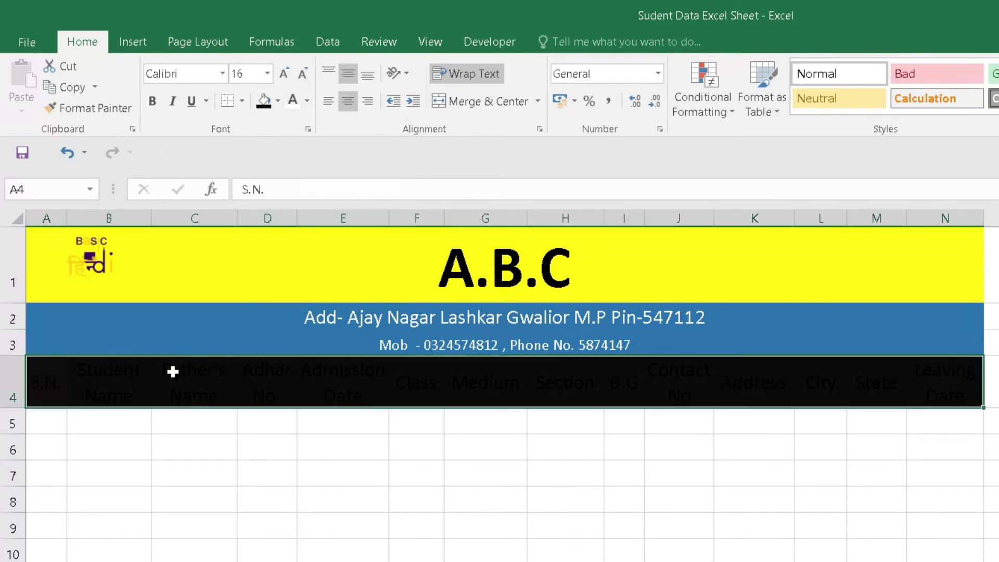
left_click(307, 100)
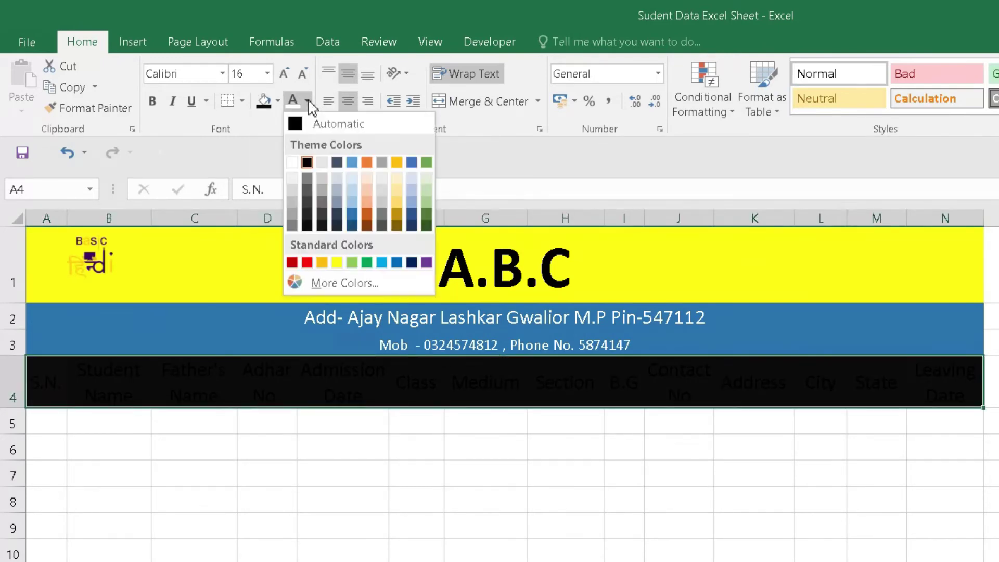
left_click(292, 162)
left_click(485, 561)
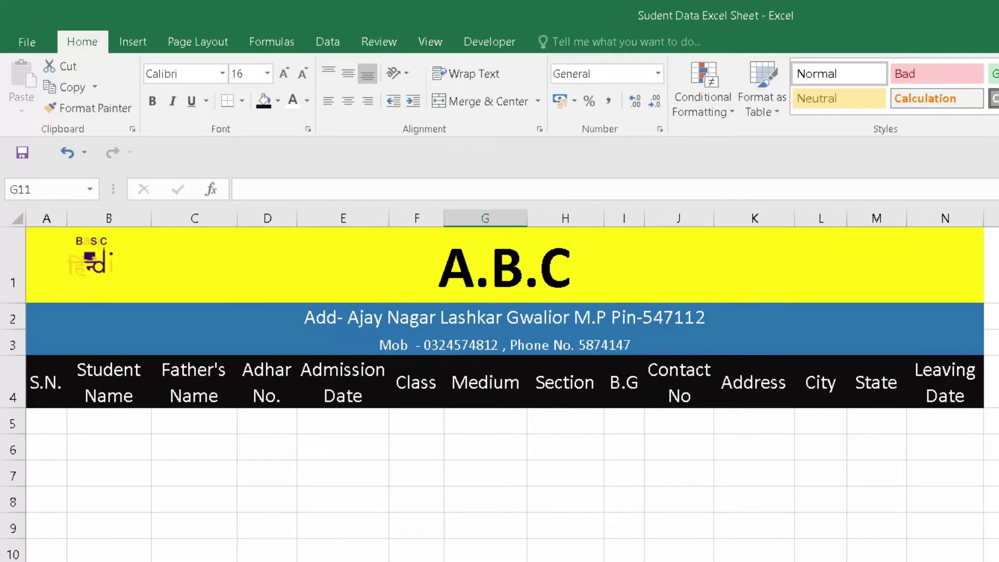
left_click(186, 343)
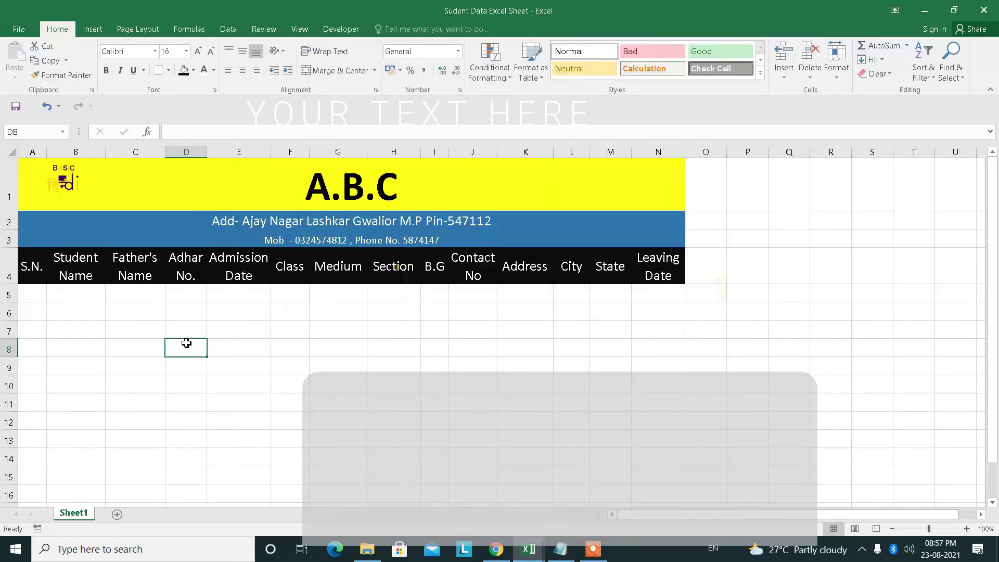
- In row 5, enter serial 1, student and father's names, Aadhaar number, and admission date 20-07-2021
left_click(38, 296)
key("Tab")
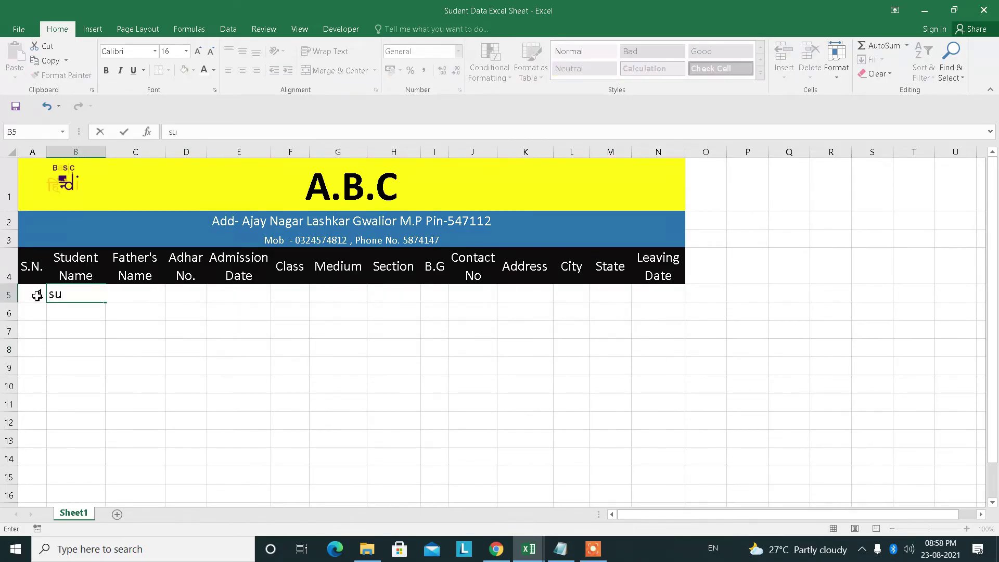
key("Tab")
key("Tab")
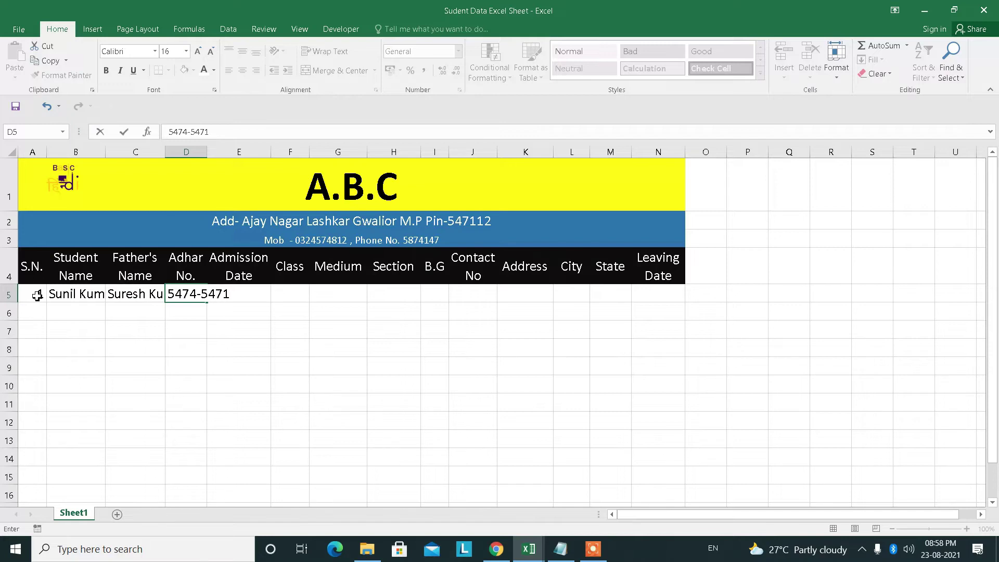
key("Tab")
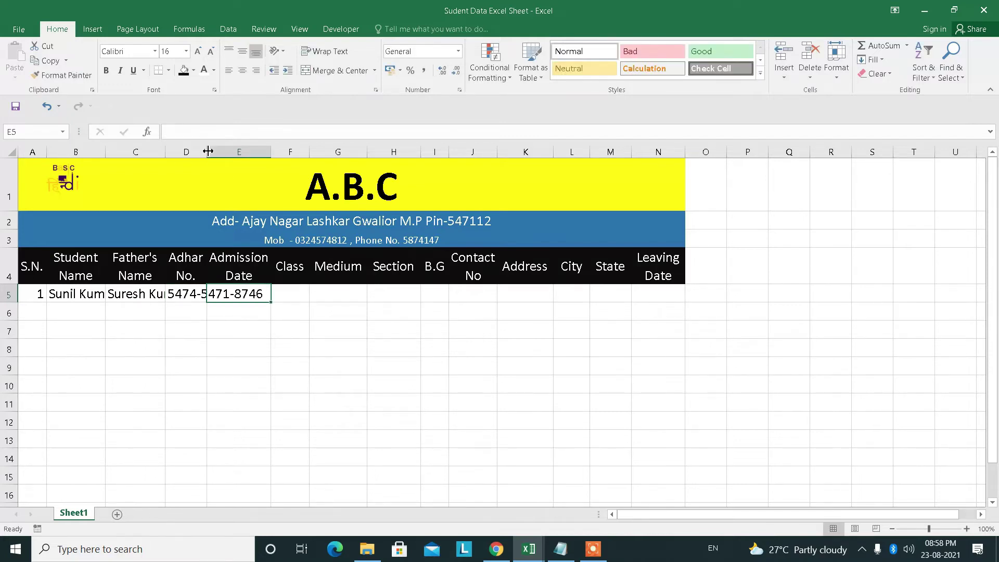
double_click(208, 151)
type("20-07-2021")
key("Tab")
- Add class 10th, Hindi medium, section B, blood group O+, contact number, address, and state M.P
type("10th")
key("Tab")
type("Hindi\tB\tO+\t2")
key("BackSpace")
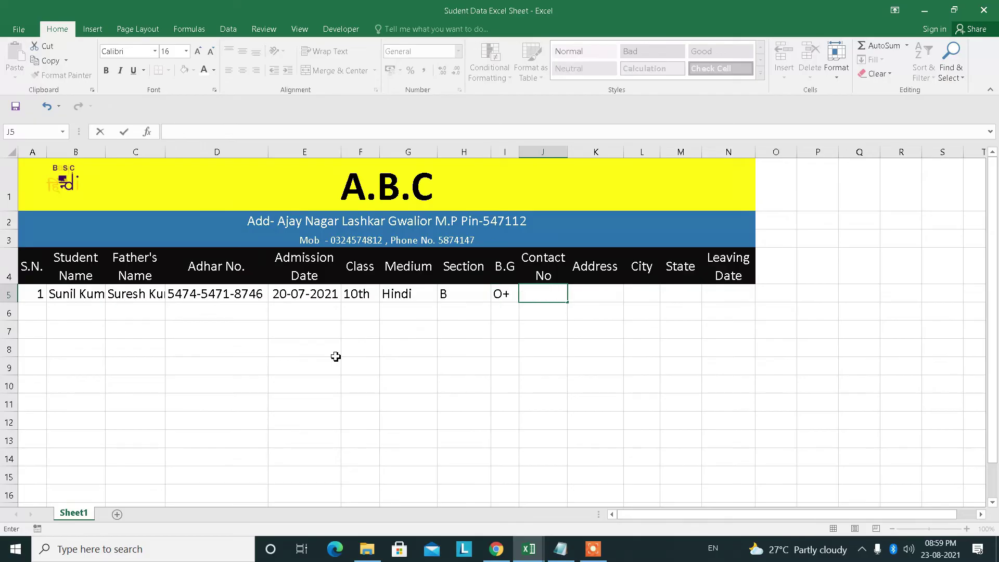
key("Tab")
type("Smart City")
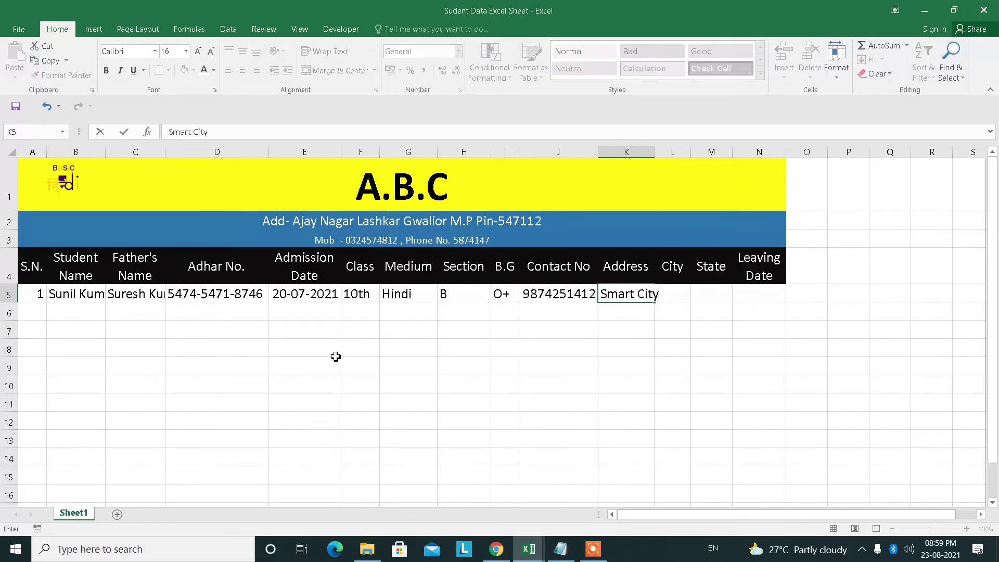
type(" Govind Puri gwalior")
key("BackSpace")
key("BackSpace")
key("BackSpace")
type("Gwalior")
key("Tab")
type("City\tM.P.")
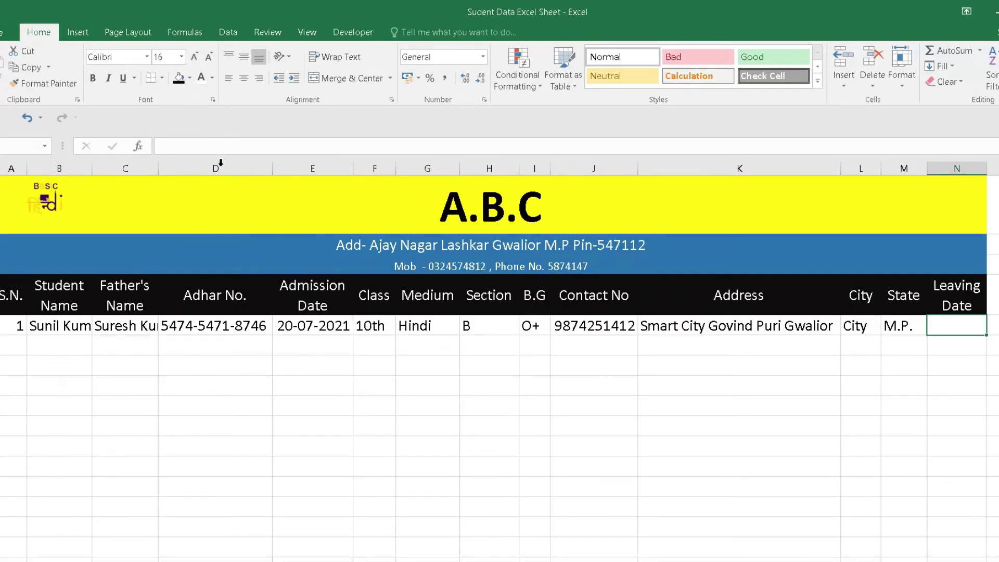
- Adjust columns B and C and wrap the student and father's name cells onto two lines
left_click_drag(163, 167, 198, 169)
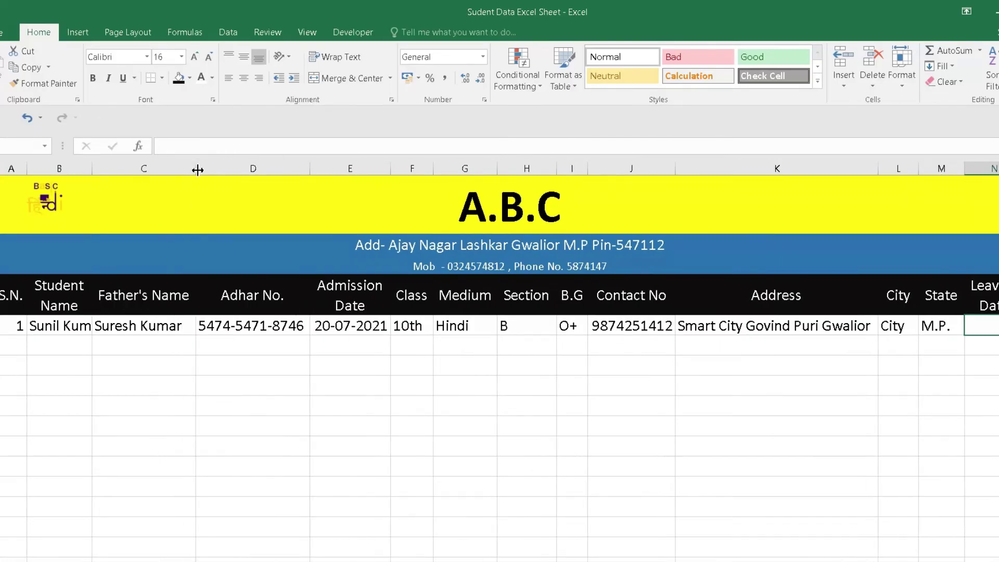
mouse_move(92, 168)
left_mouse_down()
mouse_move(102, 167)
mouse_move(93, 167)
left_mouse_up()
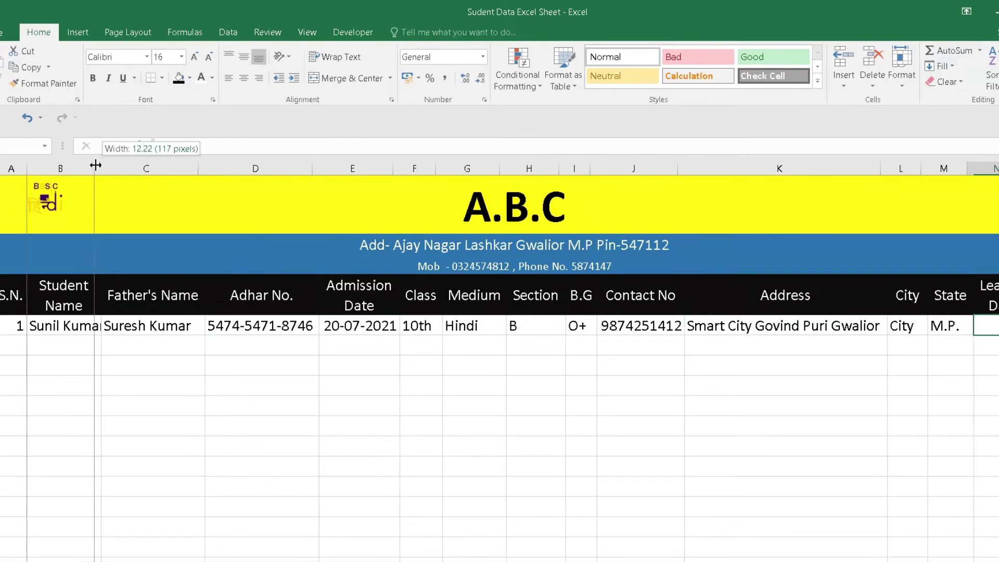
left_click(72, 326)
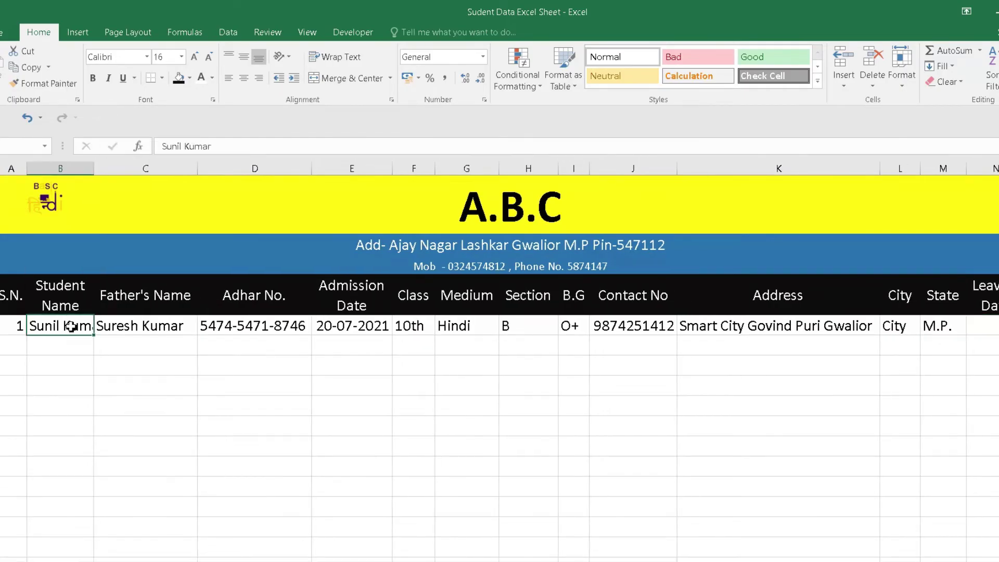
left_click(339, 57)
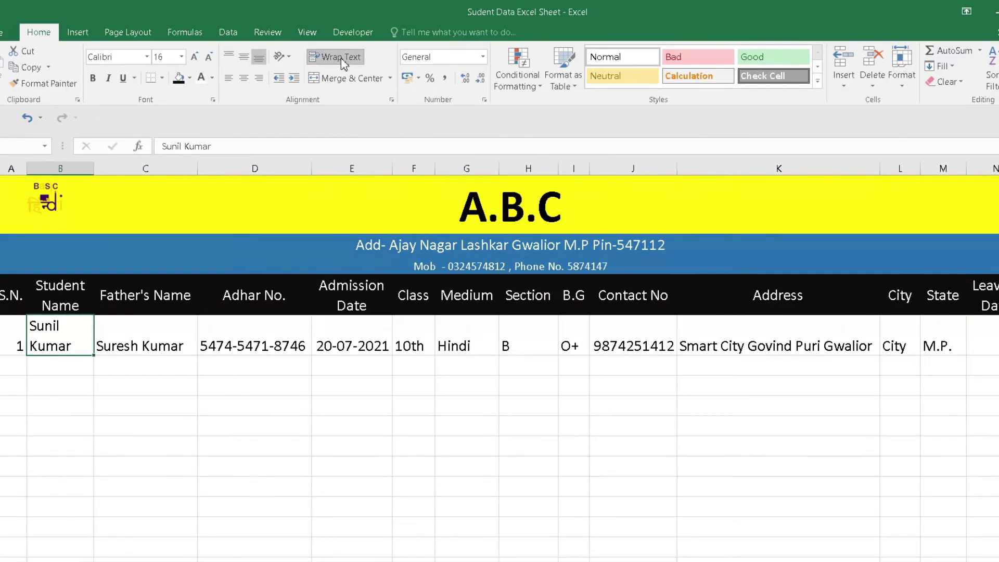
left_click(183, 327)
left_click_drag(197, 168, 183, 168)
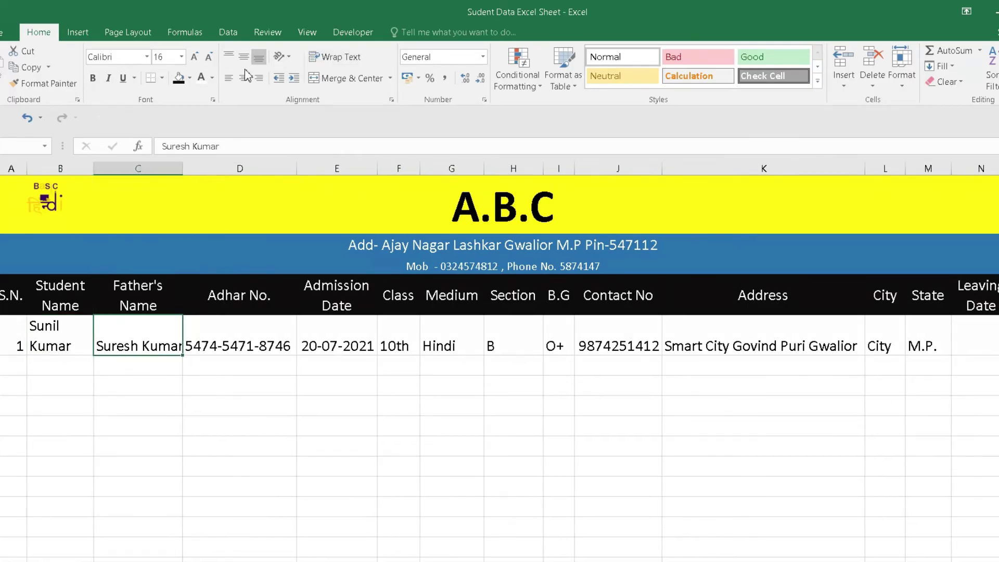
left_click(339, 57)
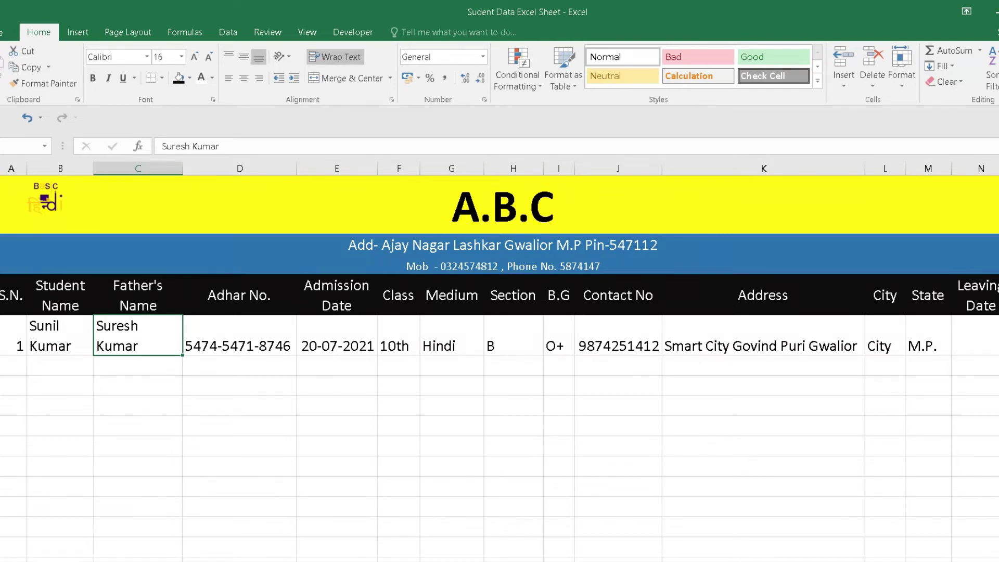
- Centre the whole row 5 record both horizontally and vertically
left_click_drag(12, 334, 969, 350)
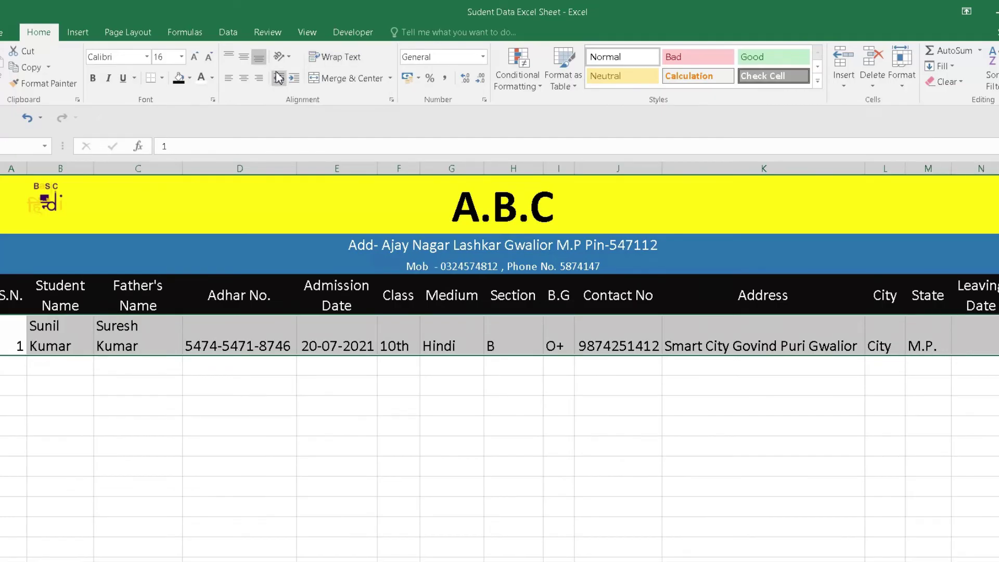
left_click(244, 78)
left_click(248, 58)
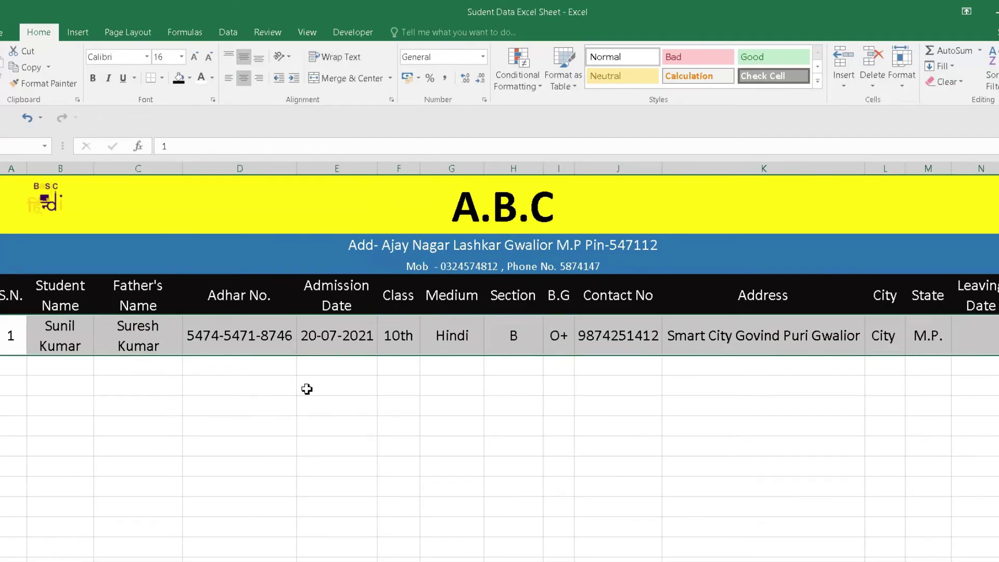
left_click(306, 402)
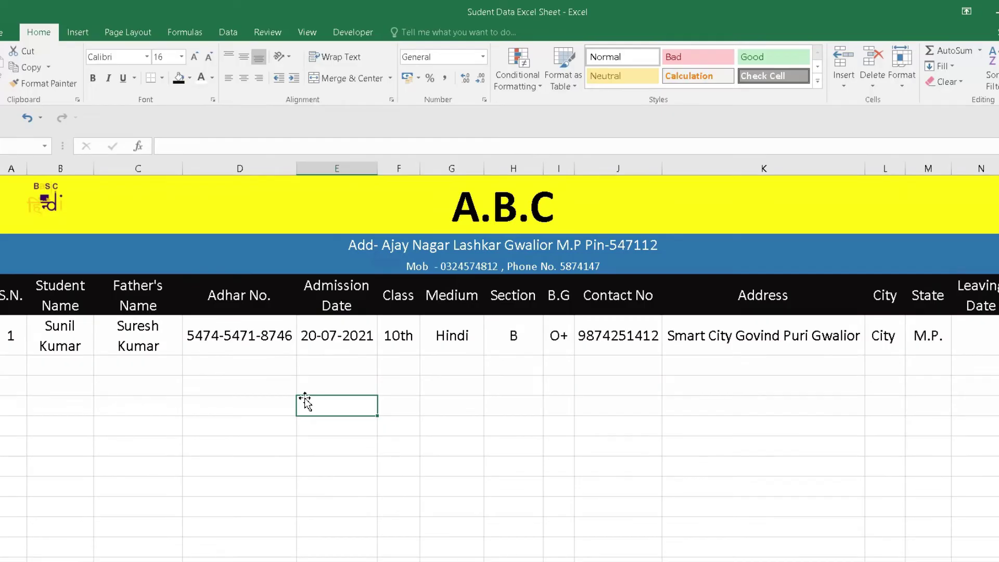
- Enter a dash in the first student's Leaving Date cell
double_click(991, 329)
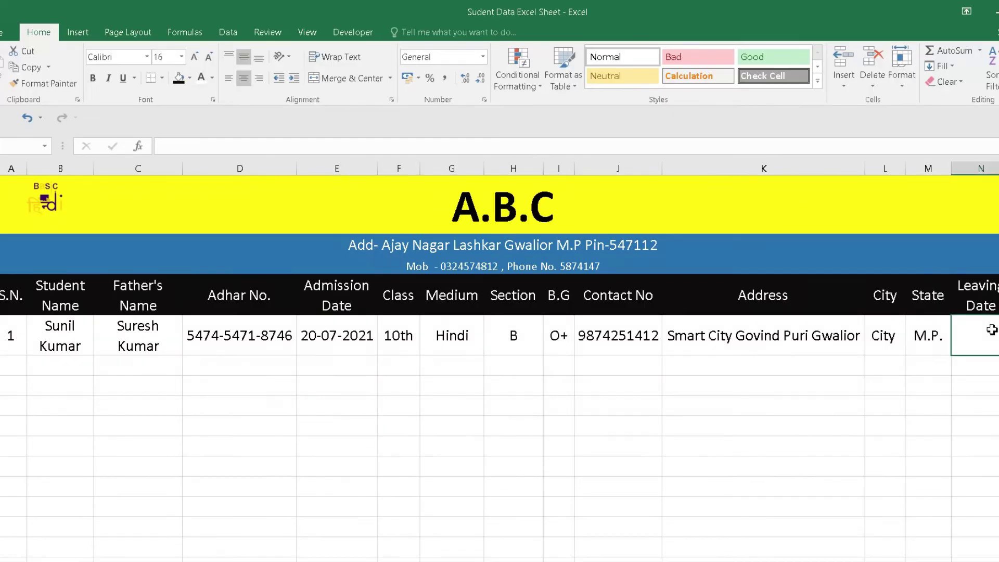
type("-")
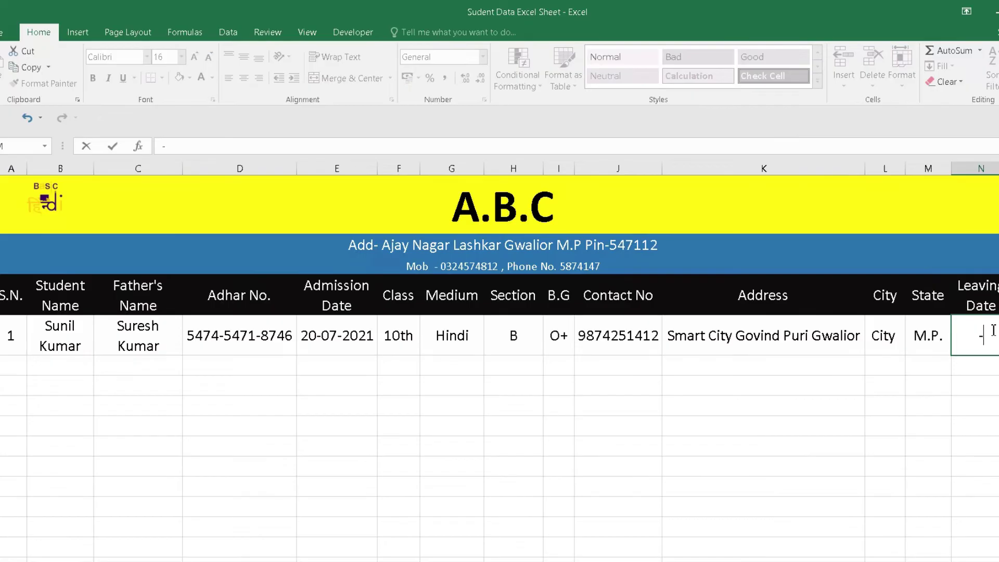
left_click(747, 460)
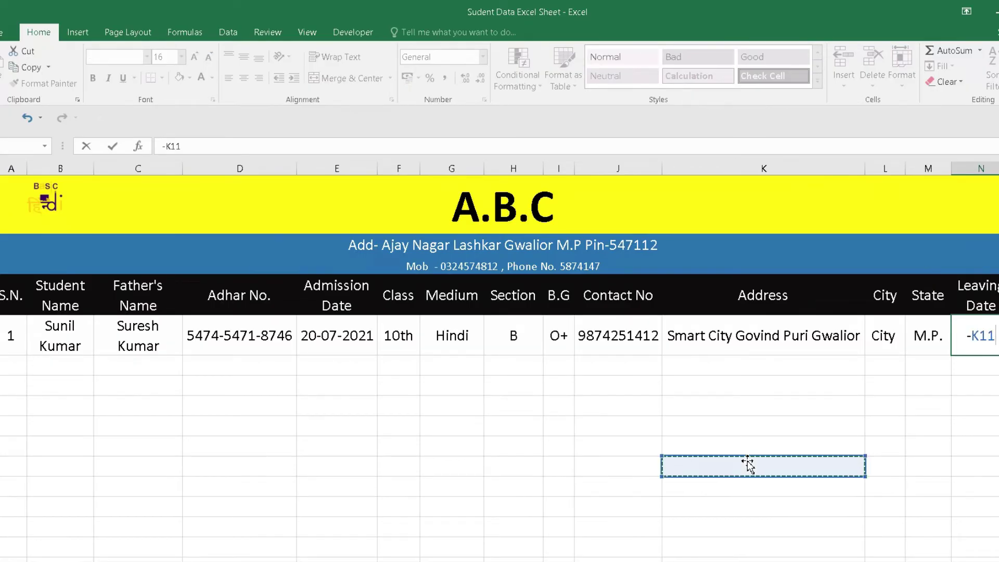
left_click(682, 407)
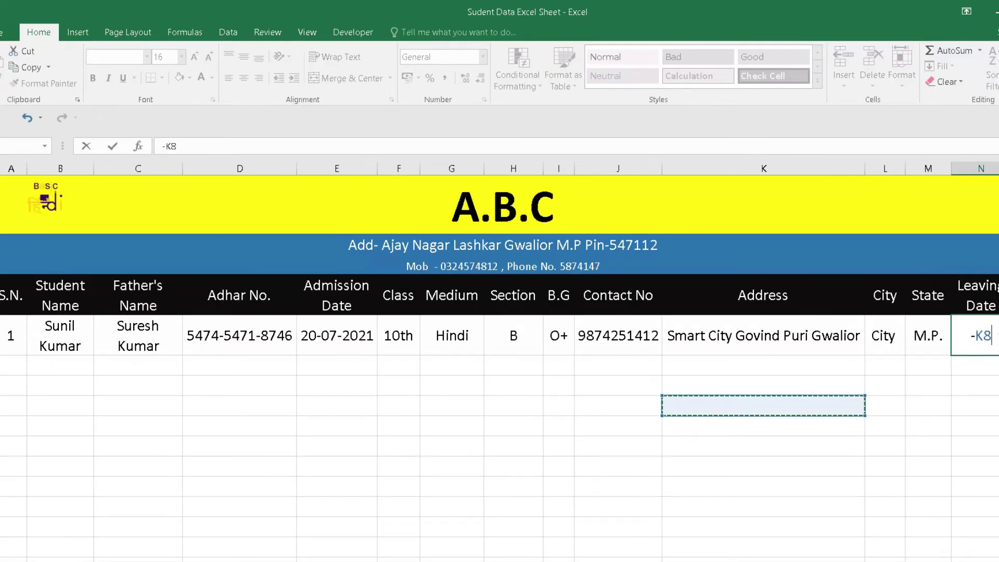
key("BackSpace")
key("Return")
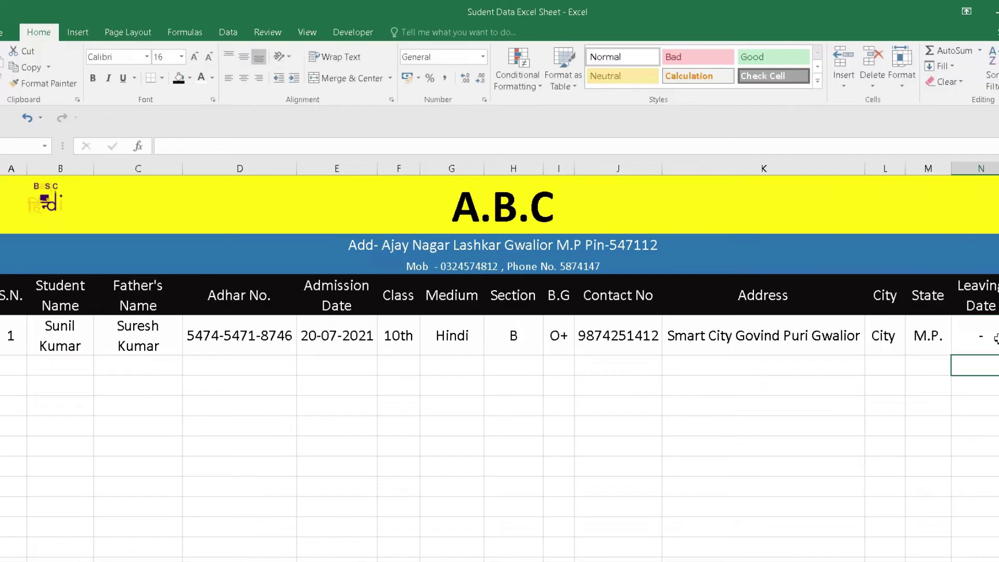
- Check each field of the first record, from serial number through City
left_click(23, 335)
left_click(75, 326)
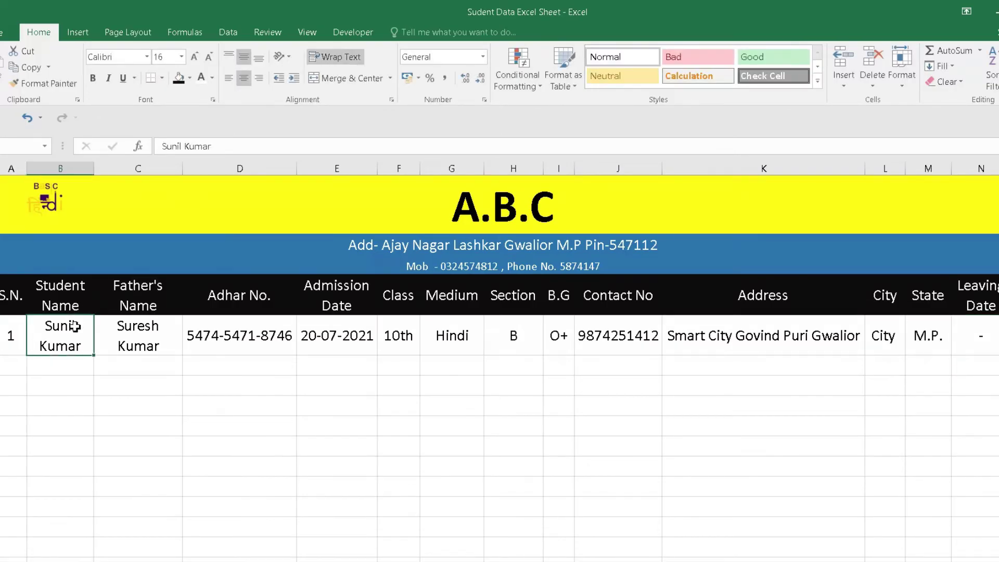
left_click(156, 345)
left_click(249, 349)
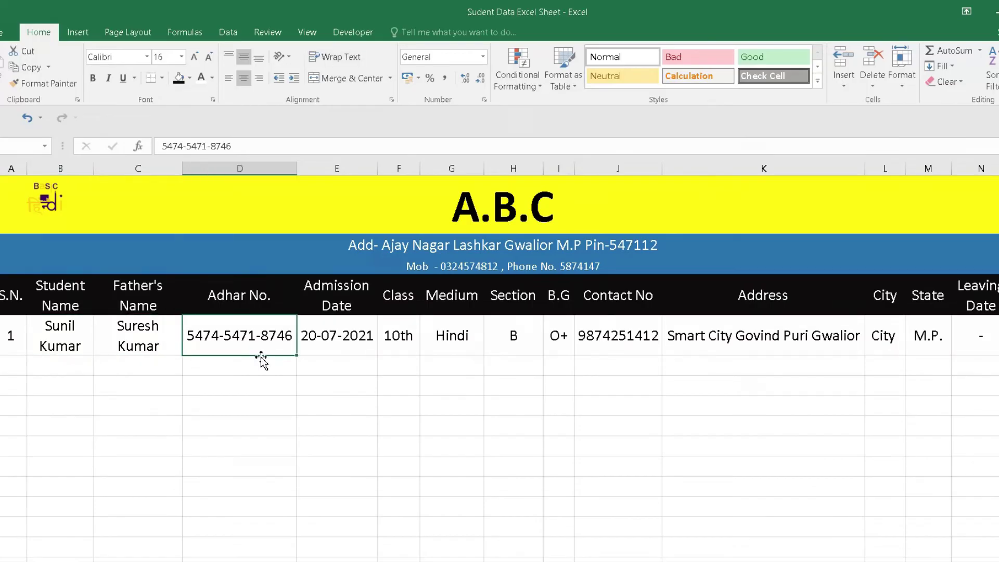
left_click(334, 350)
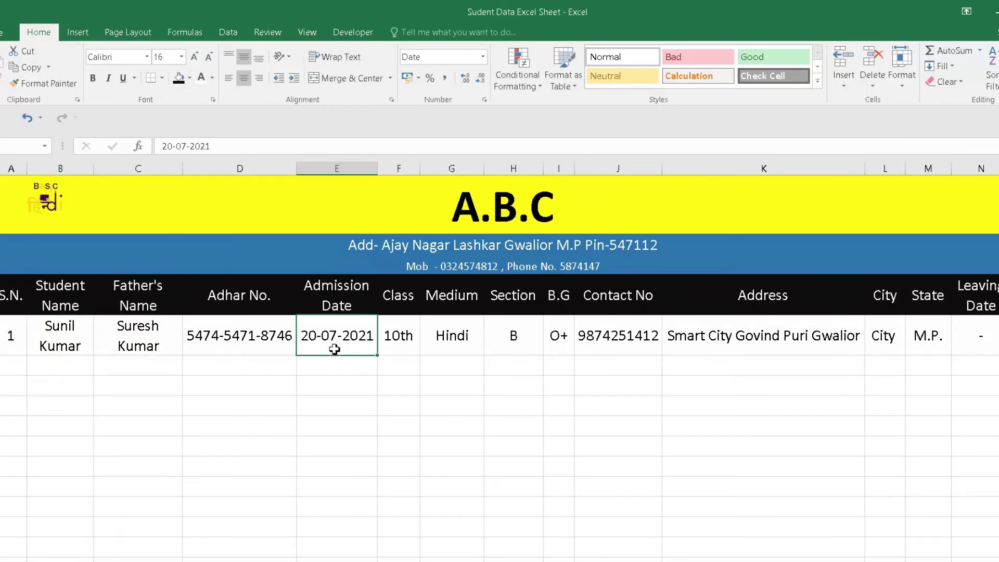
left_click(402, 346)
left_click(470, 343)
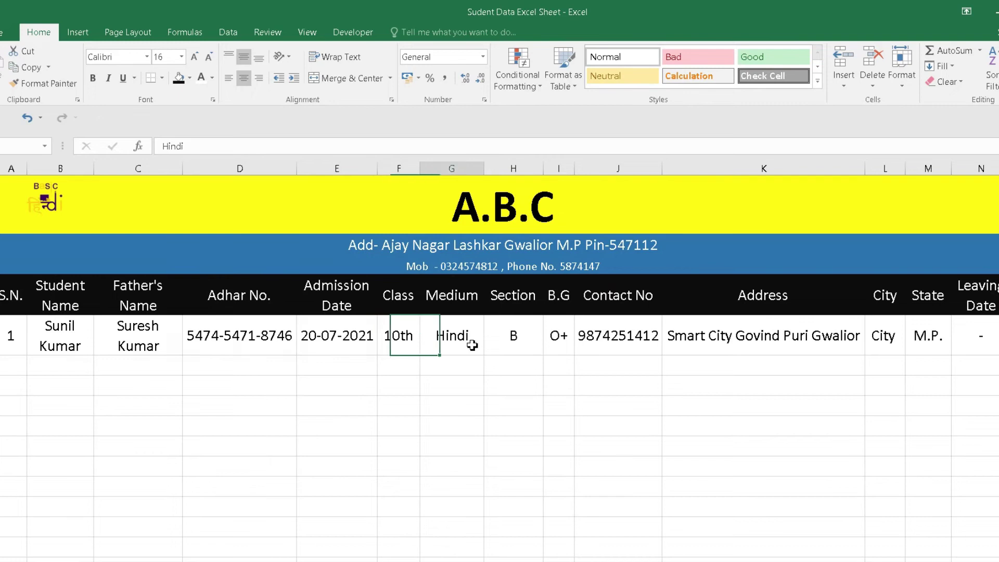
left_click(520, 348)
left_click(566, 348)
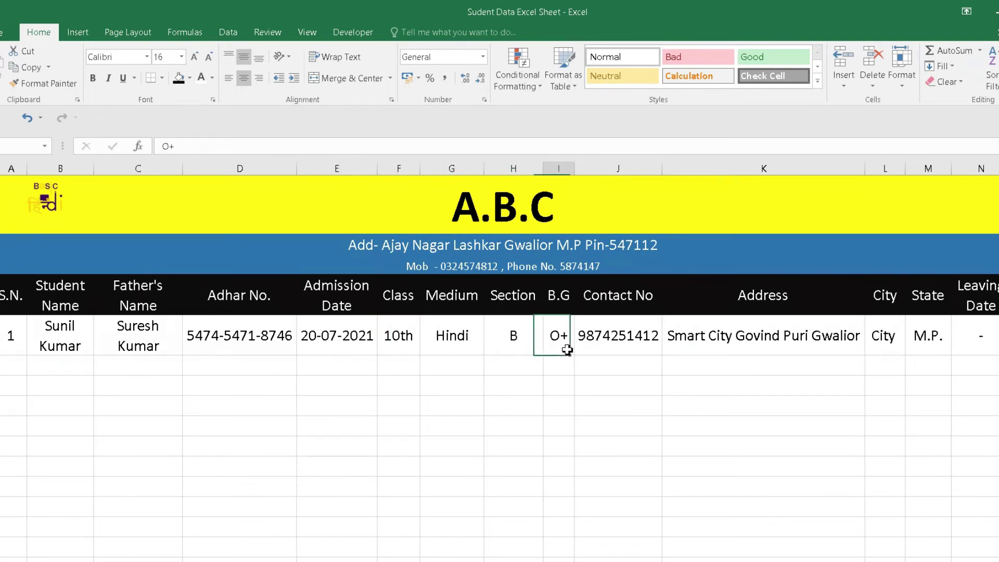
left_click(609, 351)
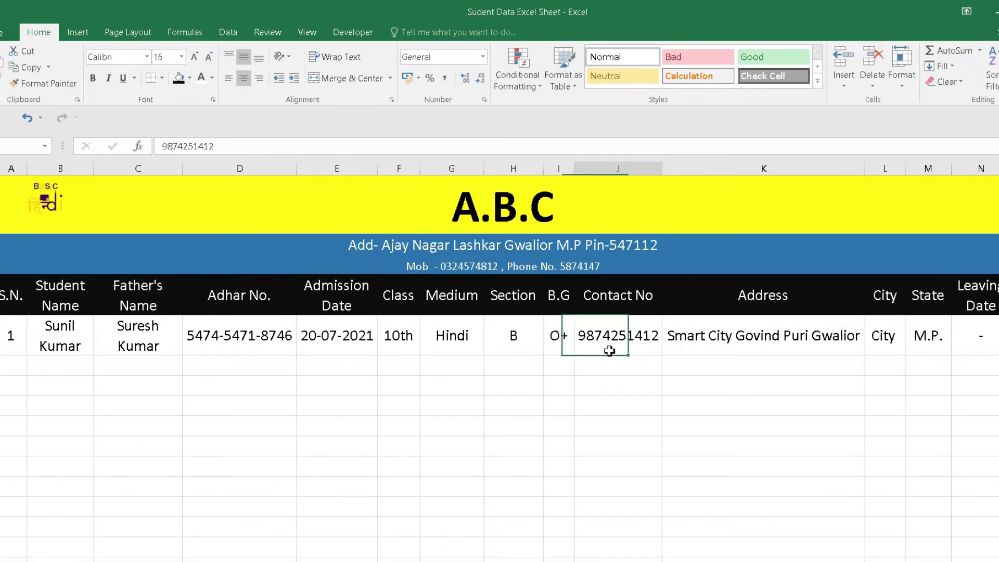
left_click(812, 356)
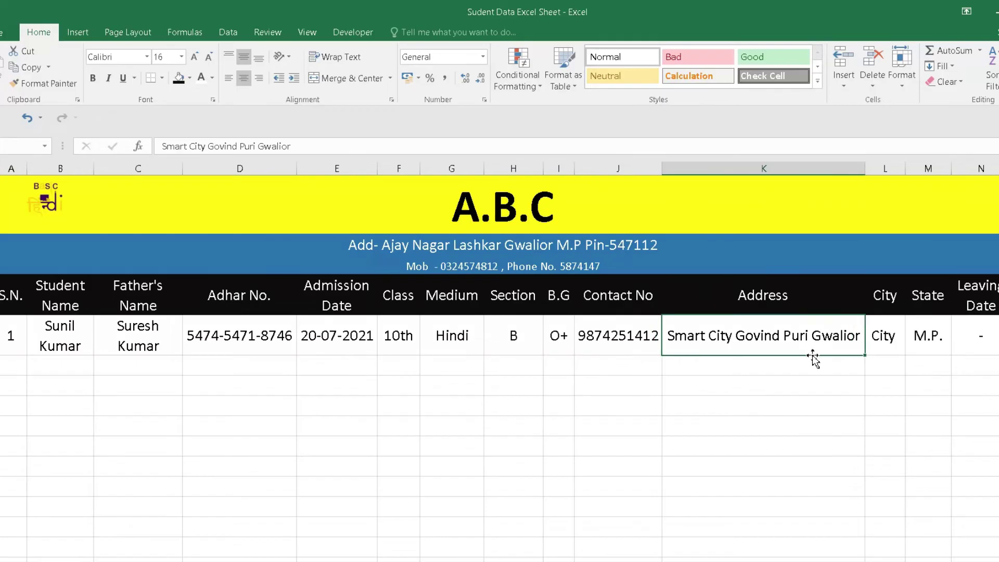
left_click(879, 349)
- Replace the 'City' placeholder with Gwalior and autofit column L to fit it
double_click(900, 340)
left_click_drag(902, 341, 811, 340)
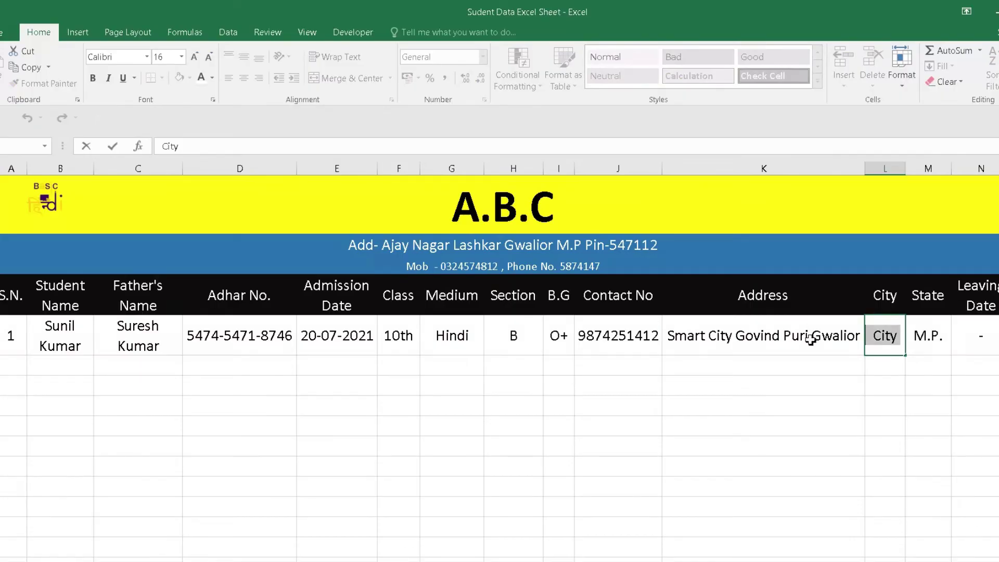
type("Gwalior")
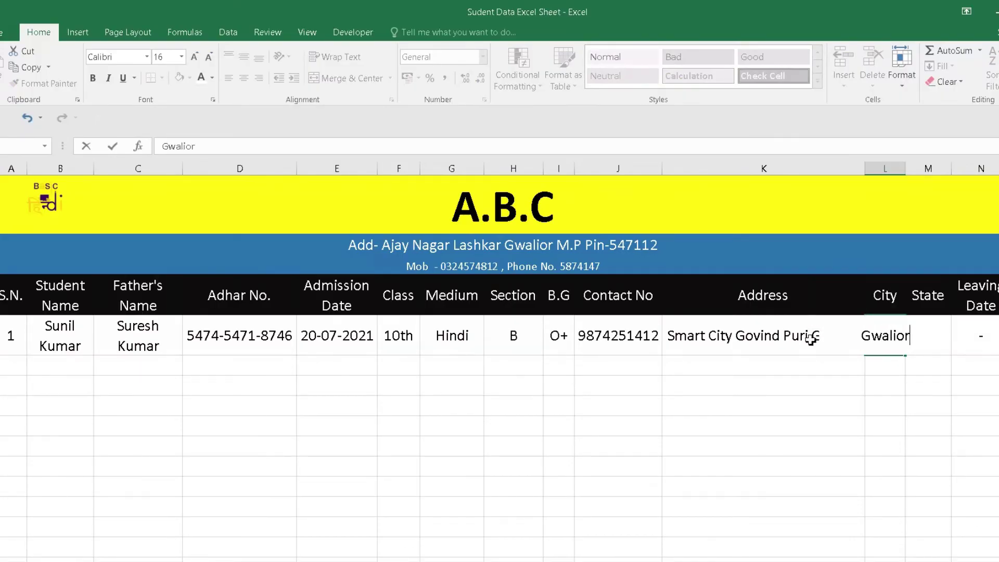
key("Return")
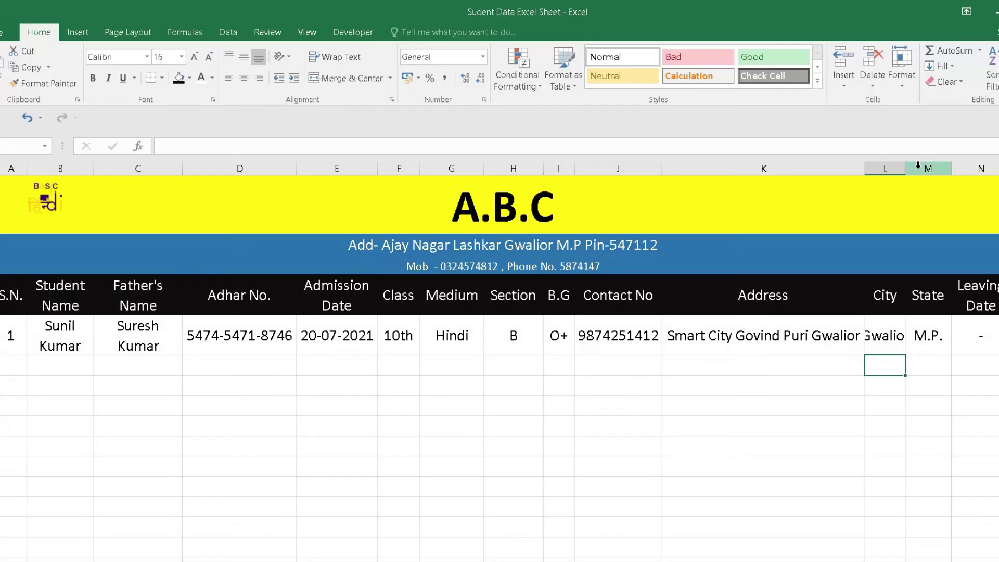
double_click(905, 168)
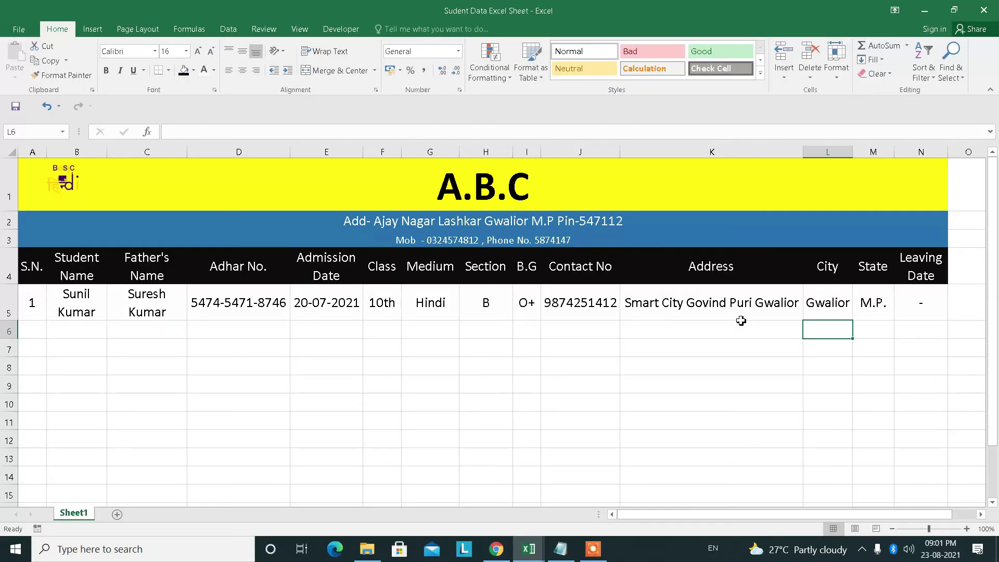
scroll(215, 325, "down", 3)
scroll(215, 325, "up", 3)
scroll(215, 324, "down", 8)
scroll(215, 326, "up", 8)
left_click(9, 266)
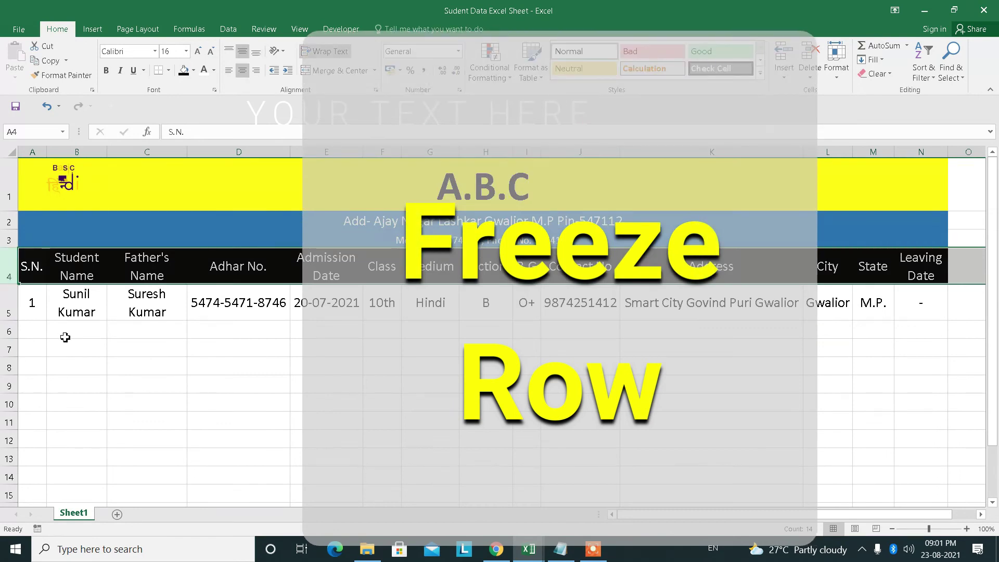
scroll(65, 337, "down", 3)
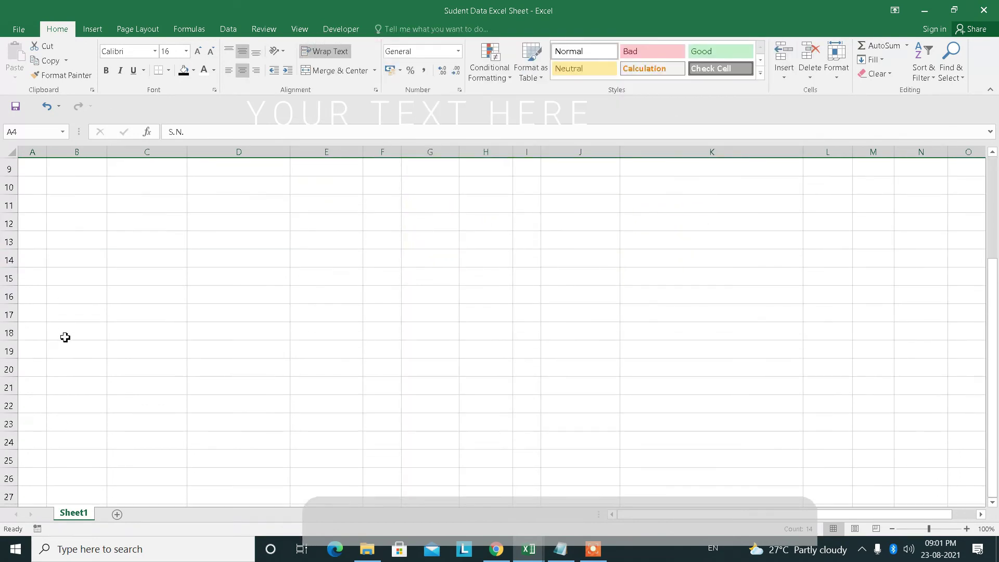
scroll(29, 441, "up", 3)
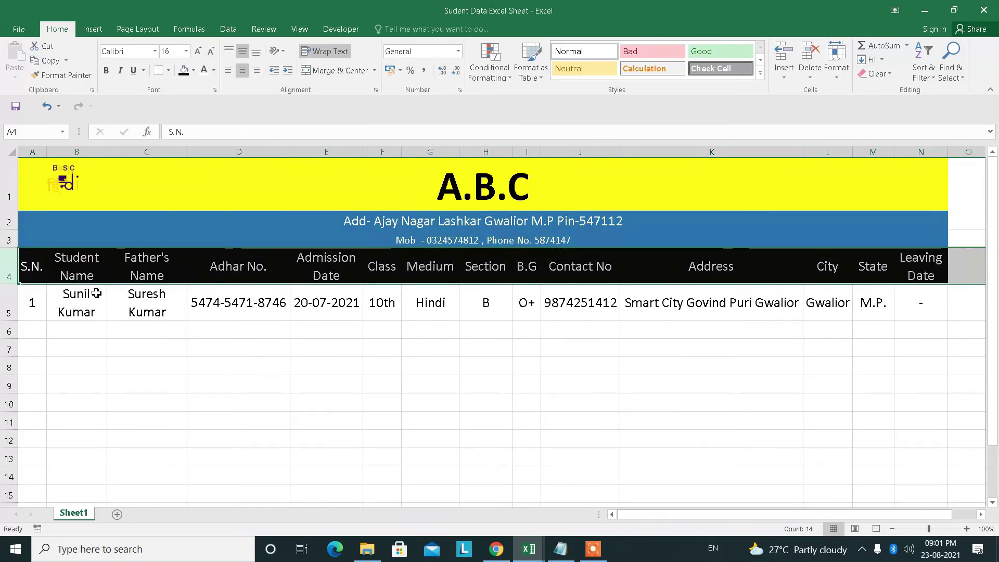
scroll(97, 440, "down", 5)
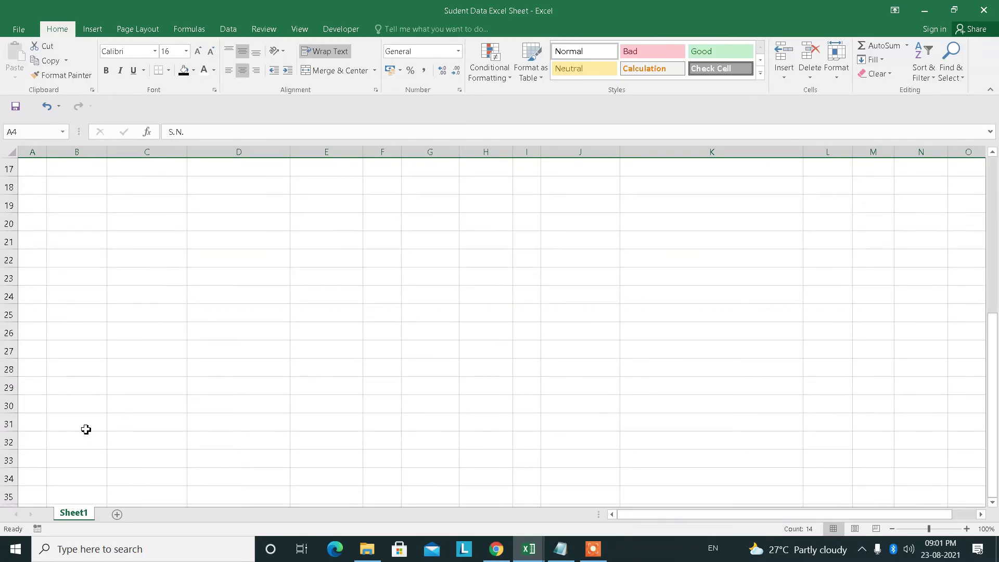
scroll(85, 429, "up", 5)
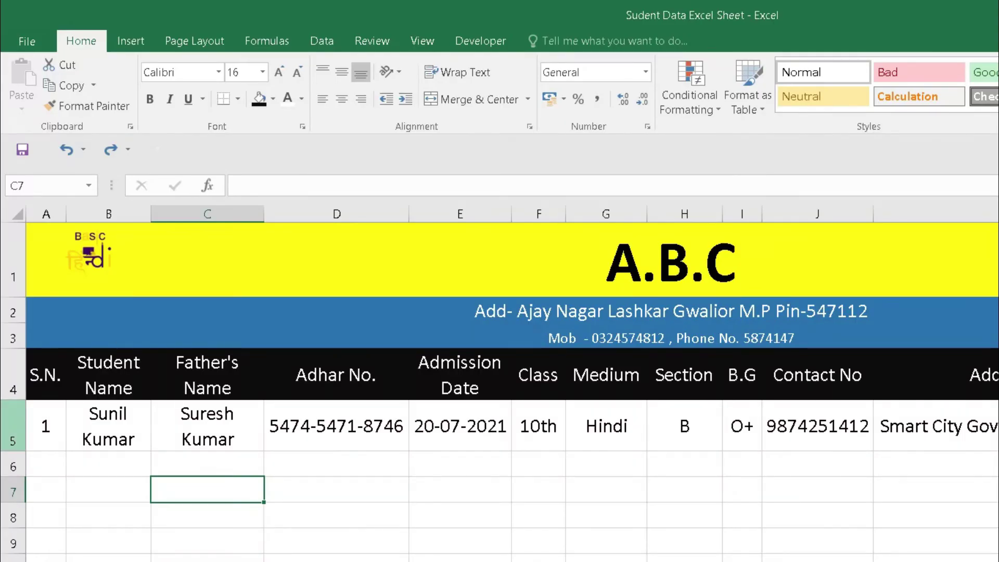
- Select the entire row 5 beneath the column headings
left_click(15, 424)
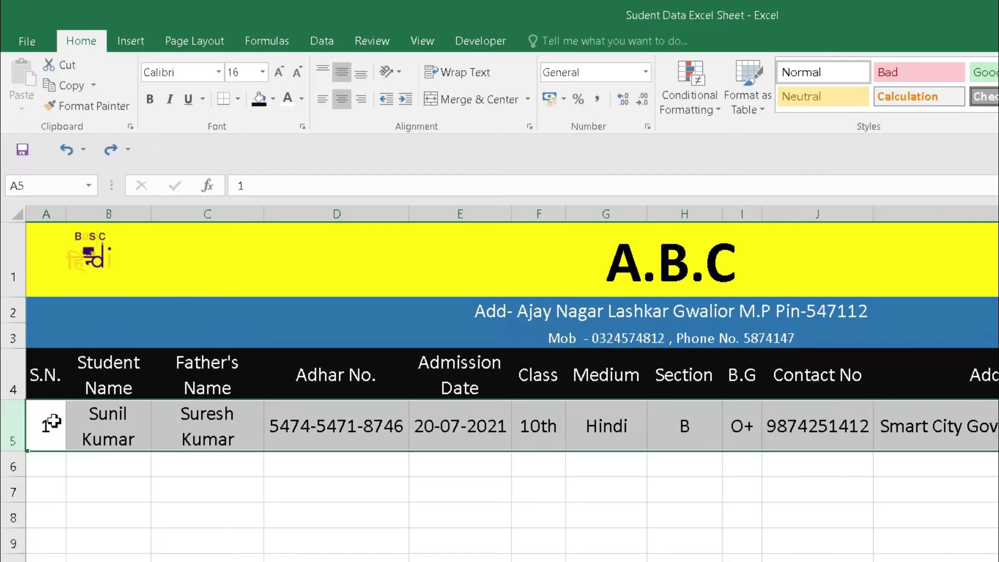
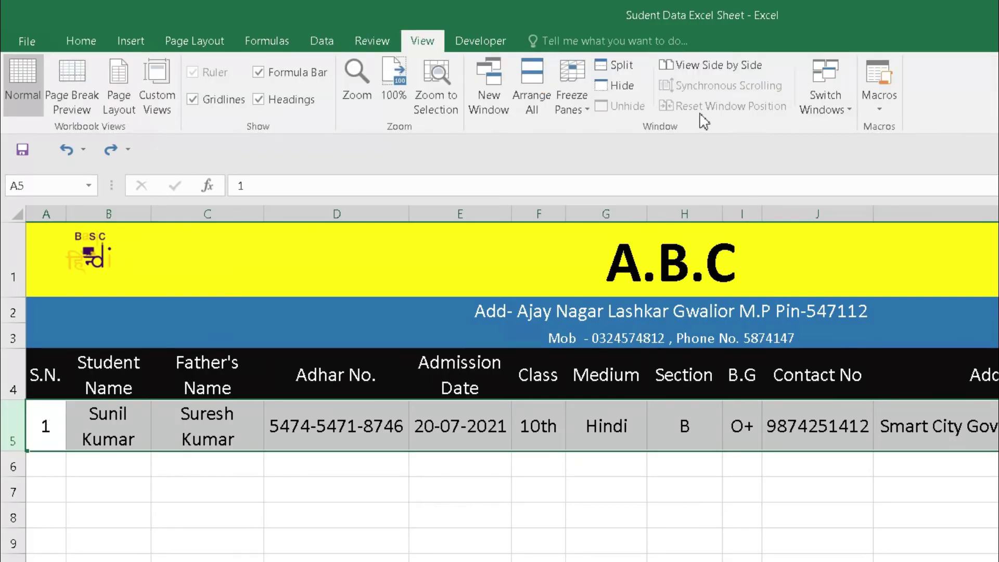
- Freeze panes above row 5 so header rows 1–4 stay fixed, and scroll to confirm
left_click(572, 107)
left_click(598, 136)
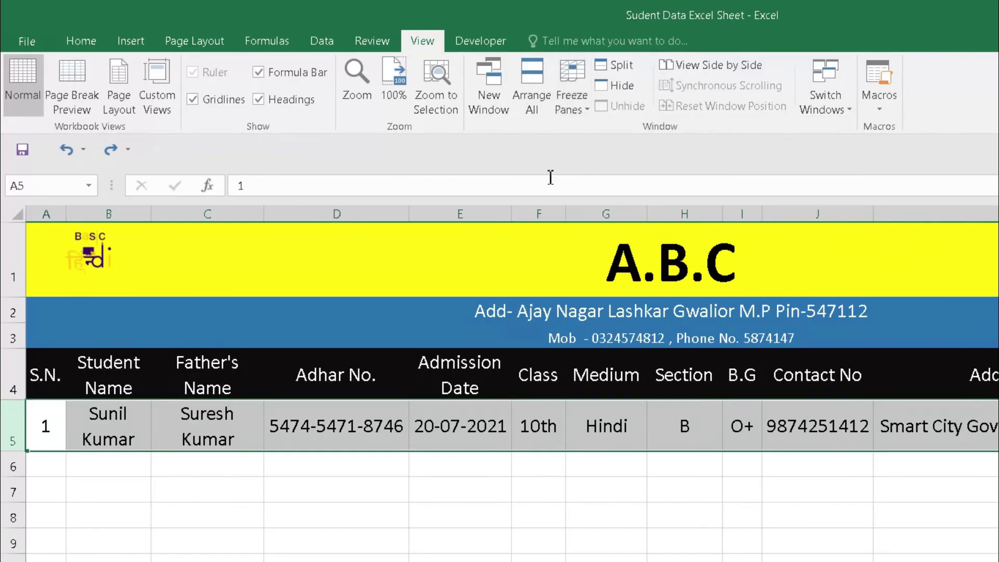
left_click(447, 486)
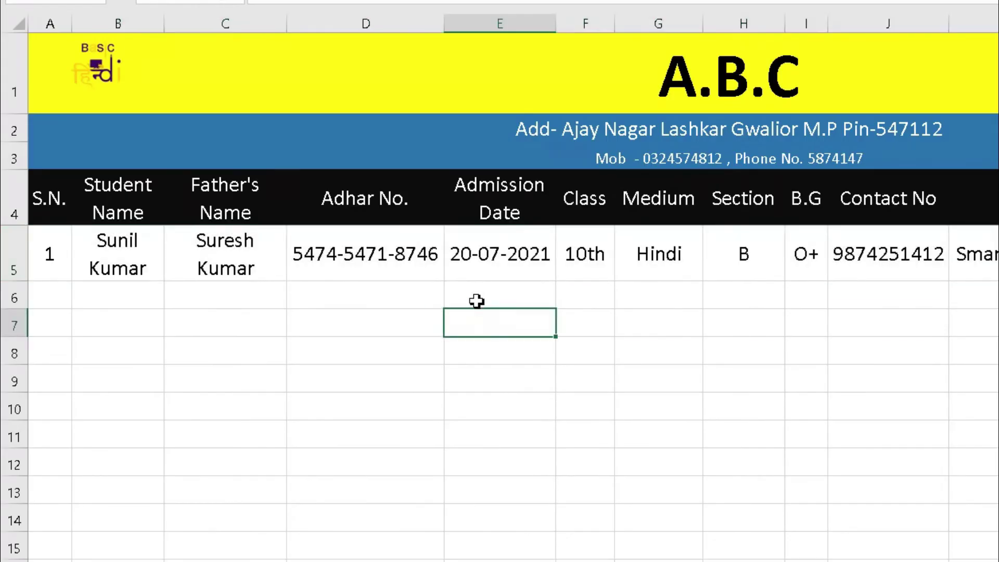
scroll(476, 299, "down", 3)
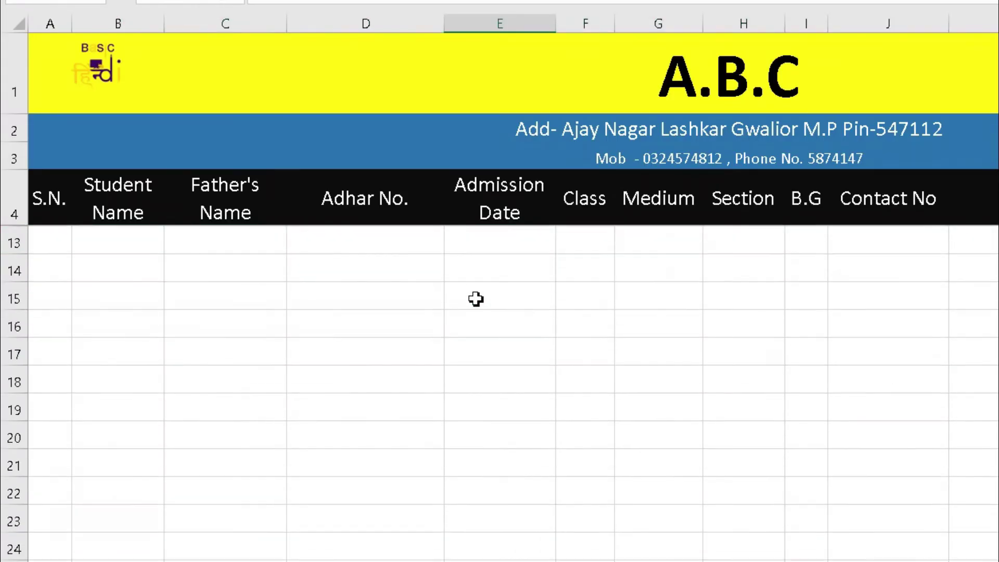
scroll(493, 262, "down", 2)
scroll(493, 262, "down", 6)
scroll(493, 262, "down", 10)
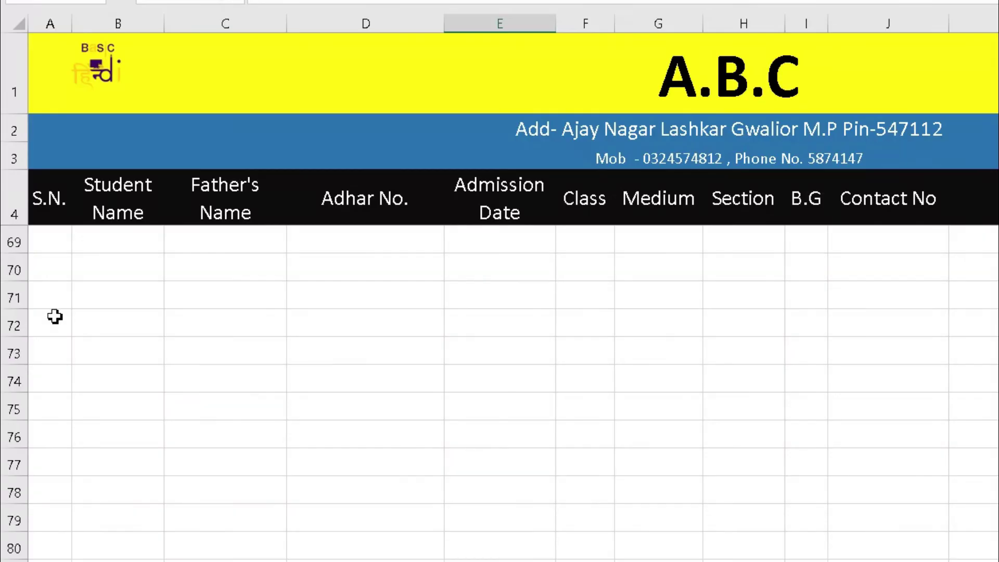
scroll(319, 375, "up", 18)
scroll(319, 375, "up", 3)
scroll(301, 520, "down", 5)
scroll(301, 520, "down", 8)
scroll(301, 520, "down", 1)
scroll(301, 520, "down", 4)
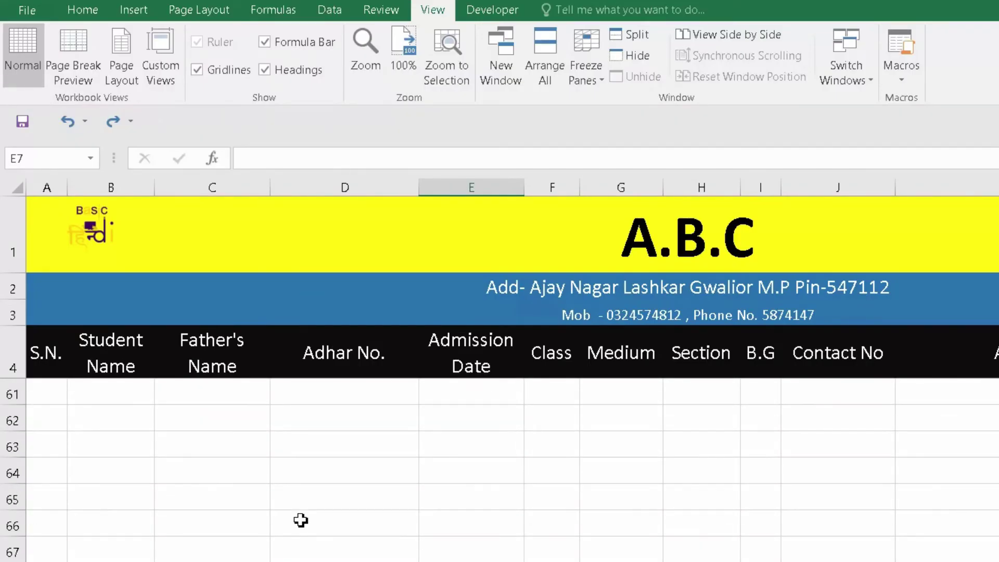
scroll(301, 520, "up", 4)
scroll(300, 520, "up", 14)
scroll(109, 479, "down", 14)
scroll(111, 483, "up", 14)
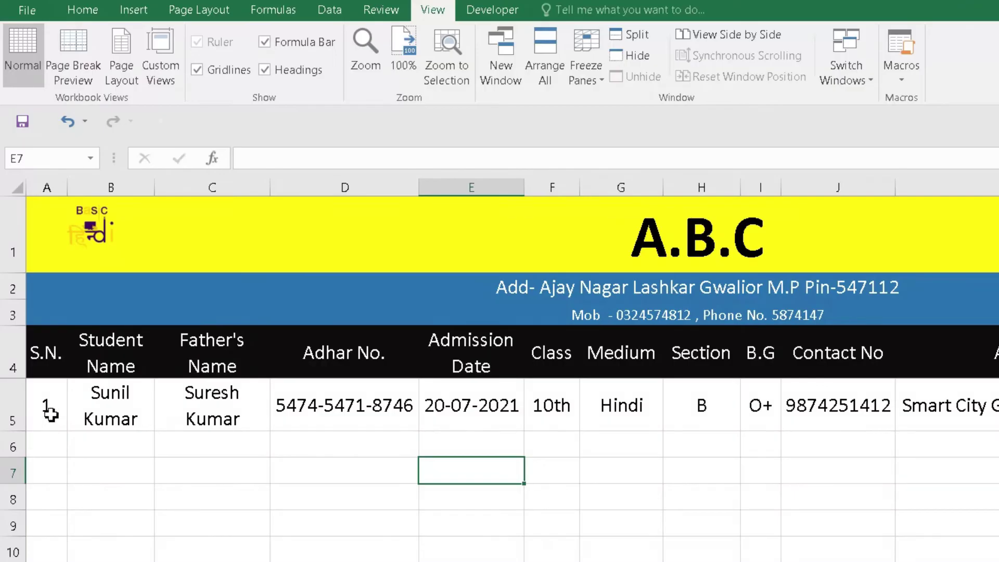
- Enter 2 in A6 below the first serial number in A5
left_click(59, 450)
left_click(57, 426)
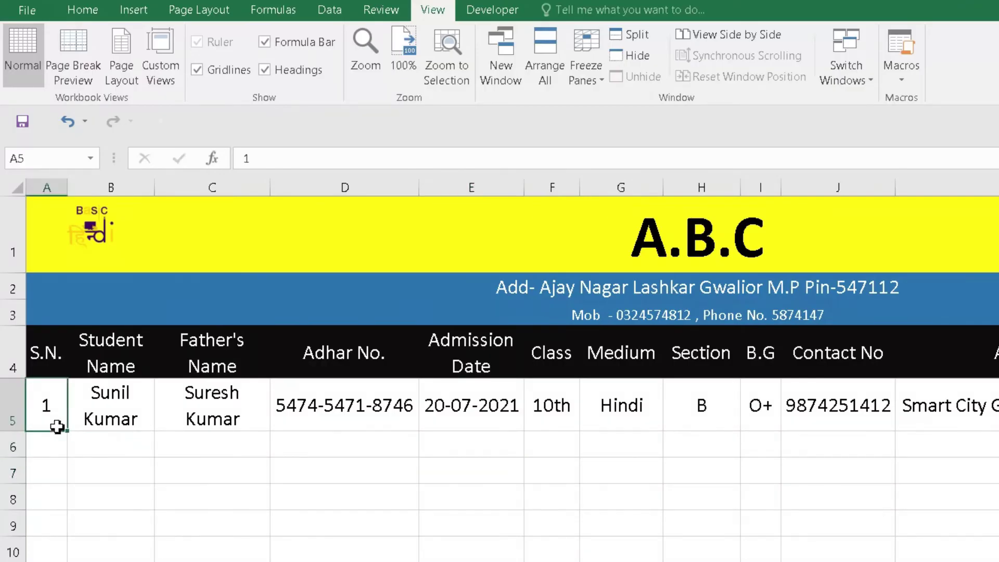
left_click(58, 455)
type("2")
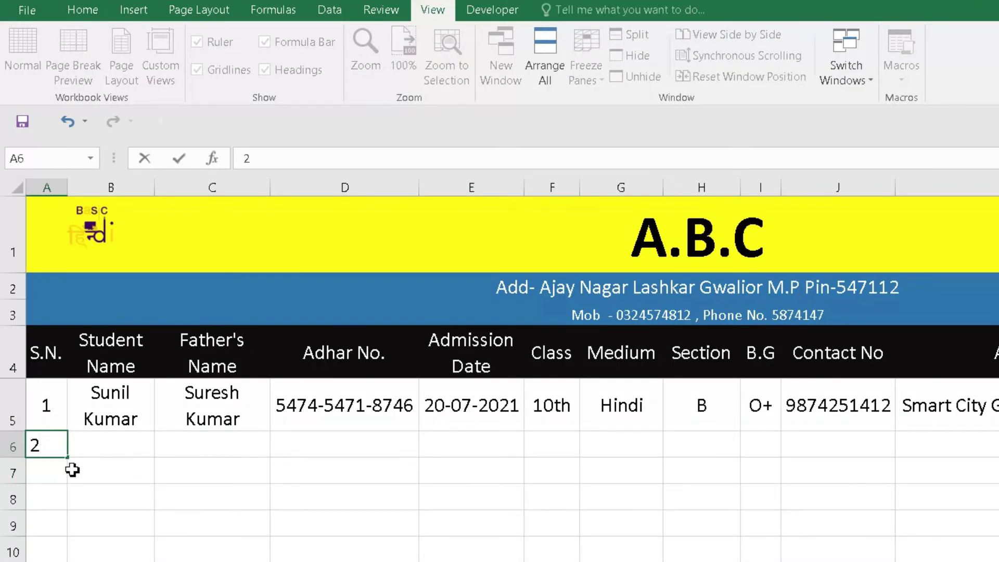
left_click(73, 470)
- Select A5:A6 and turn off Center alignment for them
left_click(55, 400)
left_click_drag(55, 401, 56, 444)
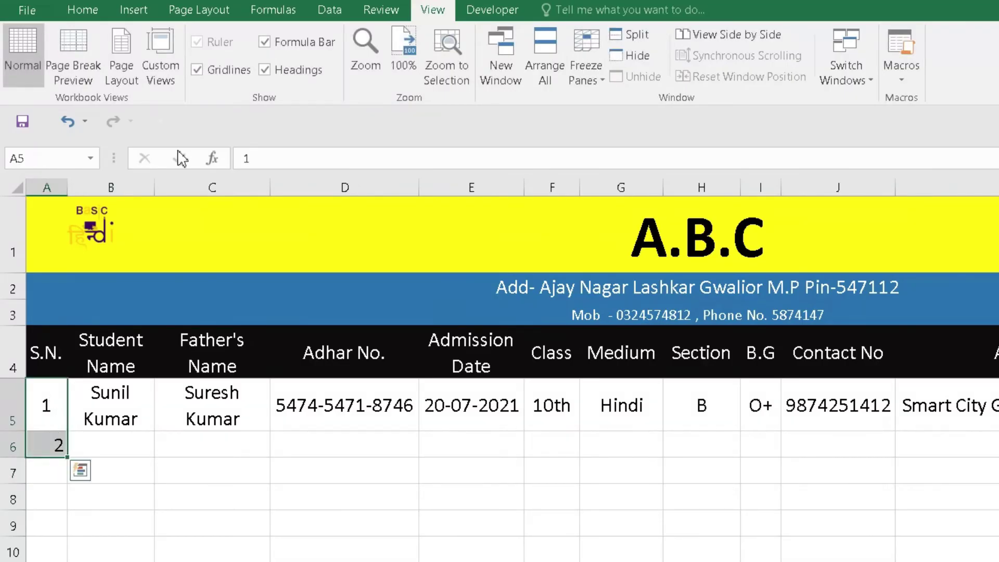
left_click(72, 13)
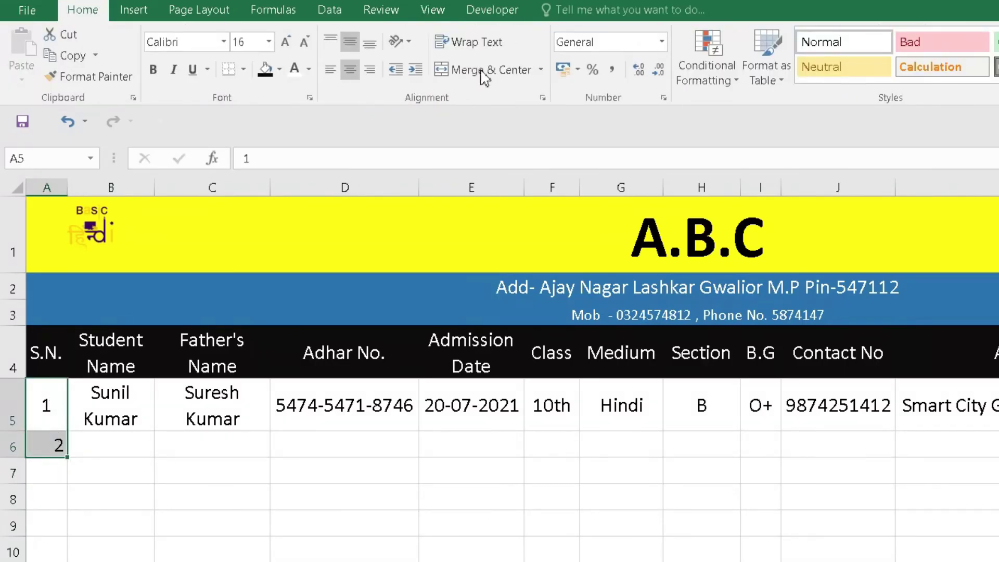
left_click(353, 77)
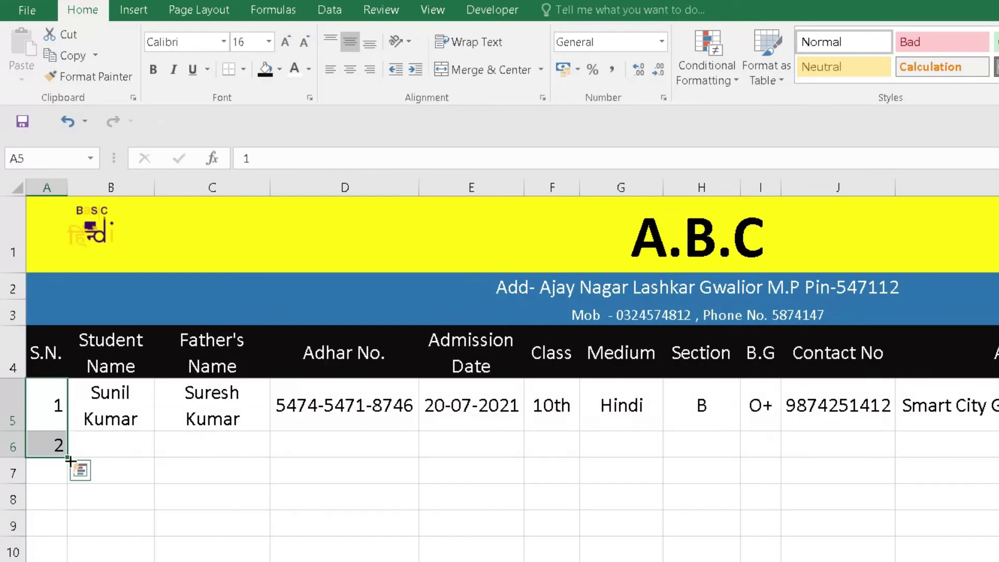
- Fill the serial series down column A, reaching 28 in row 32
left_click_drag(68, 461, 67, 561)
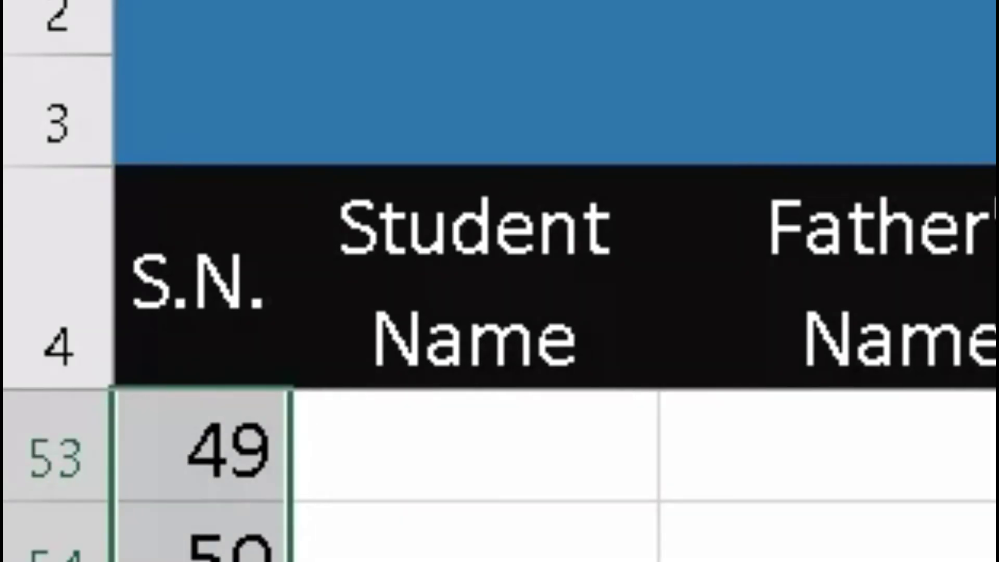
scroll(500, 468, "up", 13)
scroll(499, 468, "up", 3)
left_click(446, 546)
scroll(419, 390, "down", 7)
scroll(419, 390, "down", 15)
scroll(401, 256, "up", 15)
scroll(395, 116, "up", 5)
left_click(392, 6)
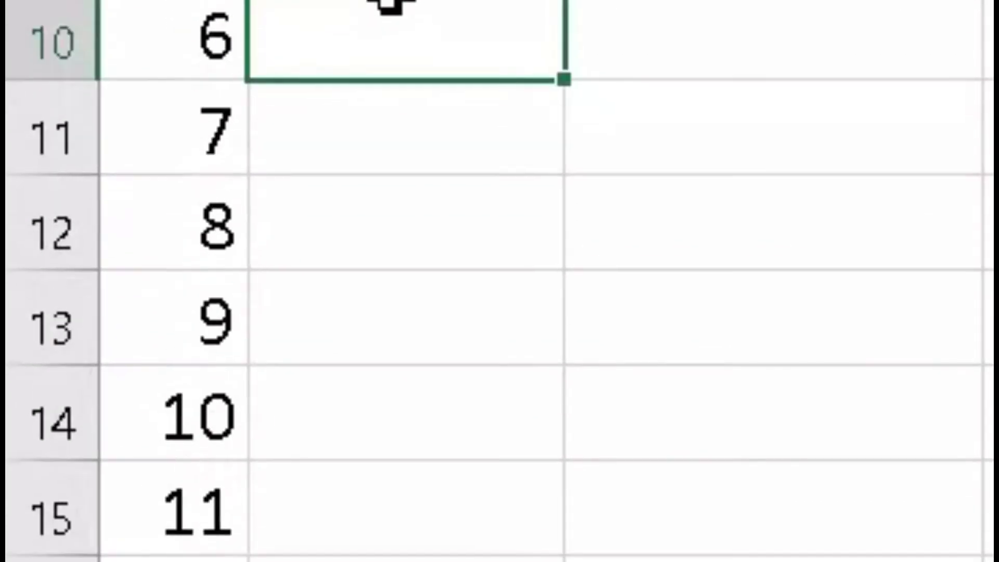
scroll(73, 390, "down", 4)
scroll(73, 390, "down", 6)
scroll(74, 390, "down", 7)
scroll(74, 390, "up", 13)
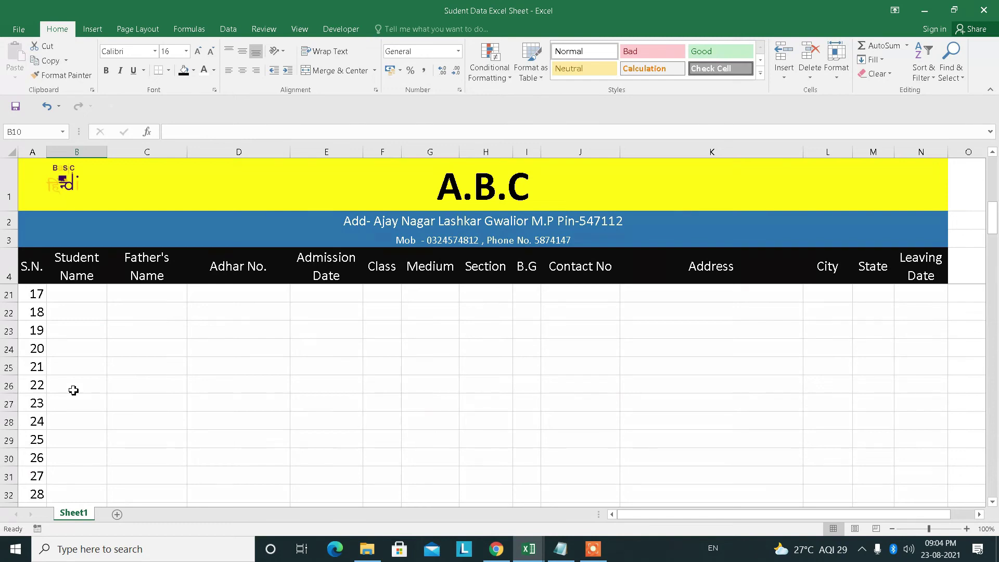
scroll(74, 390, "up", 5)
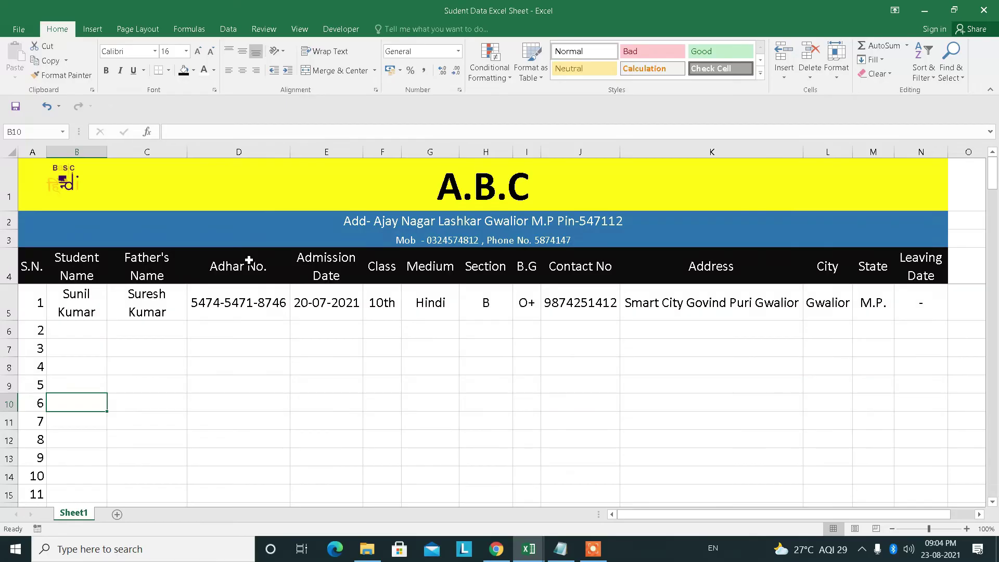
- Select the register from the headings to the last numbered row and apply All Borders
mouse_move(10, 264)
left_mouse_down()
mouse_move(73, 407)
mouse_move(74, 498)
left_mouse_up()
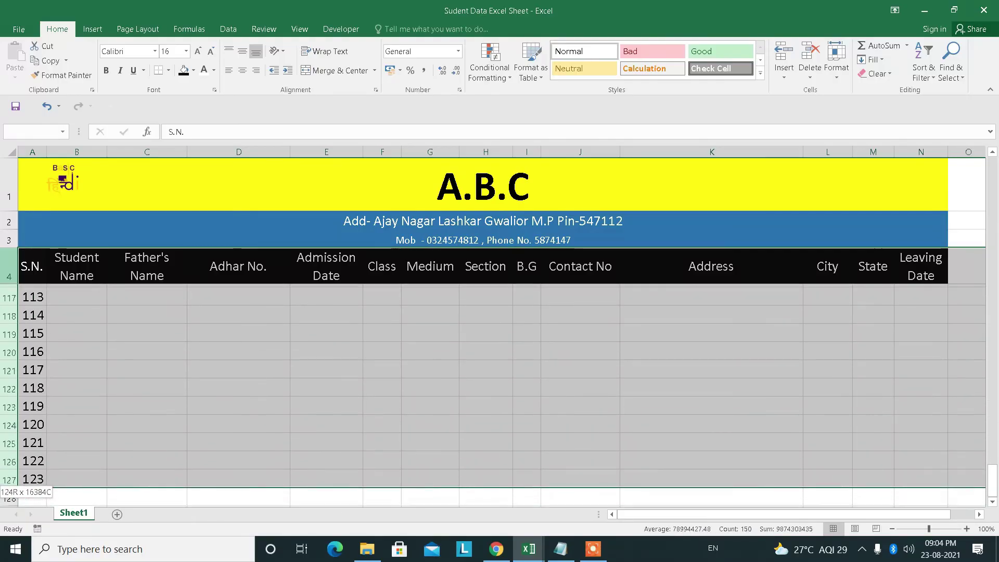
left_click_drag(73, 498, 367, 277)
scroll(367, 277, "up", 20)
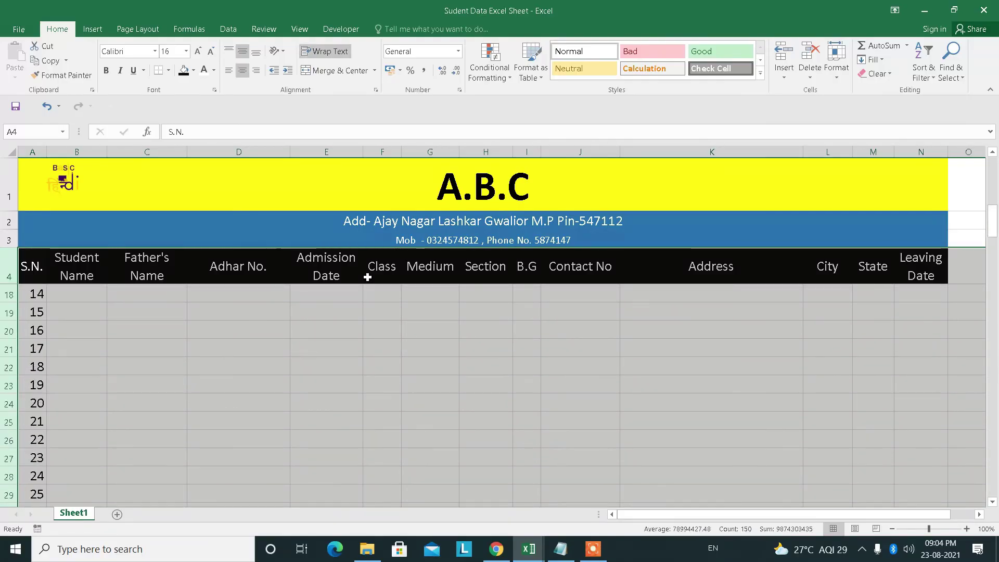
scroll(368, 278, "up", 4)
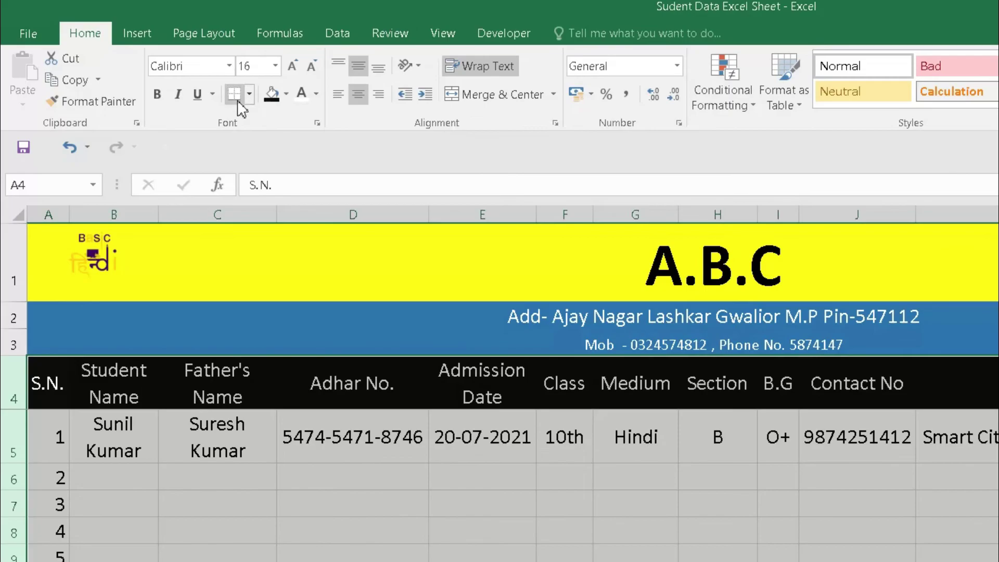
left_click(169, 70)
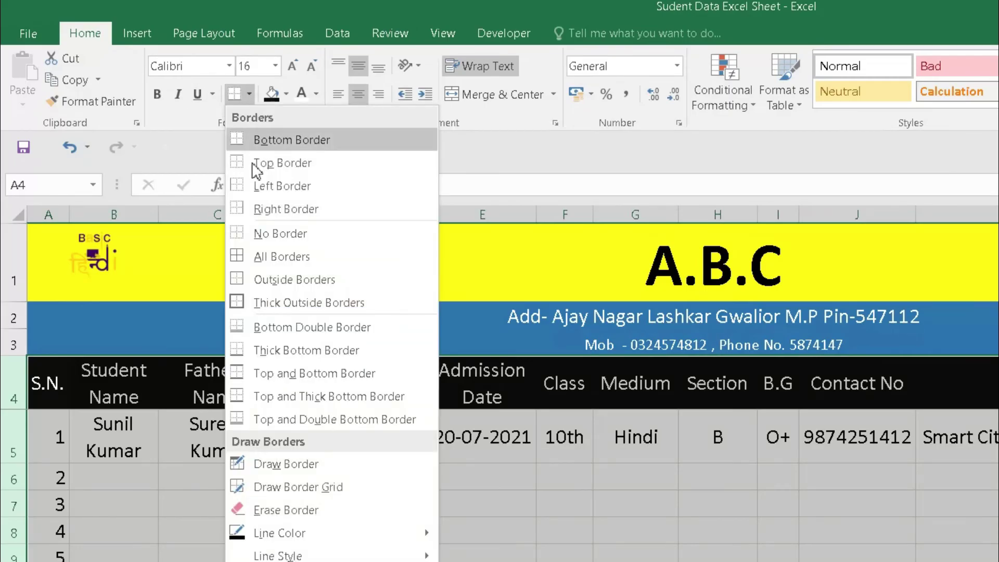
left_click(276, 255)
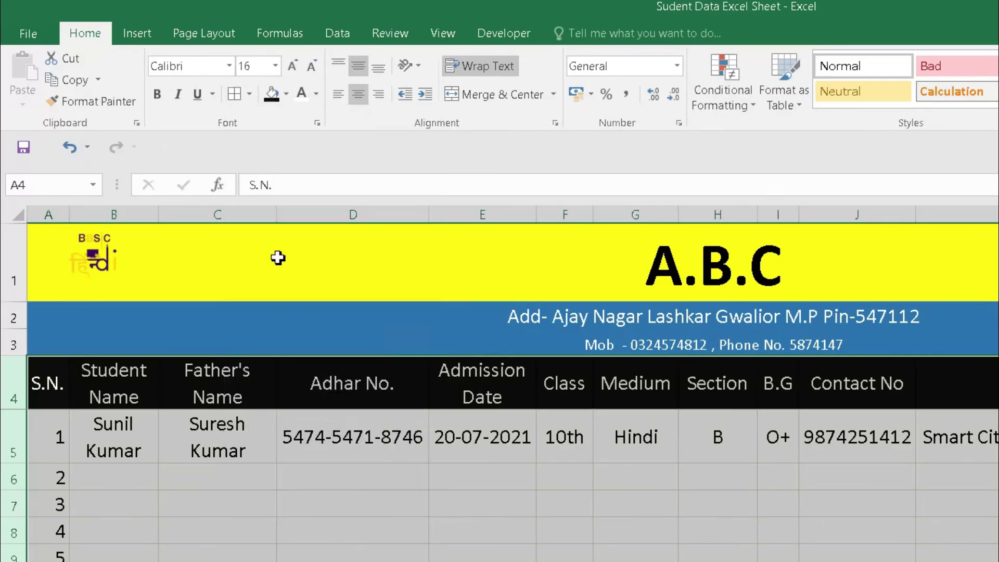
left_click(238, 348)
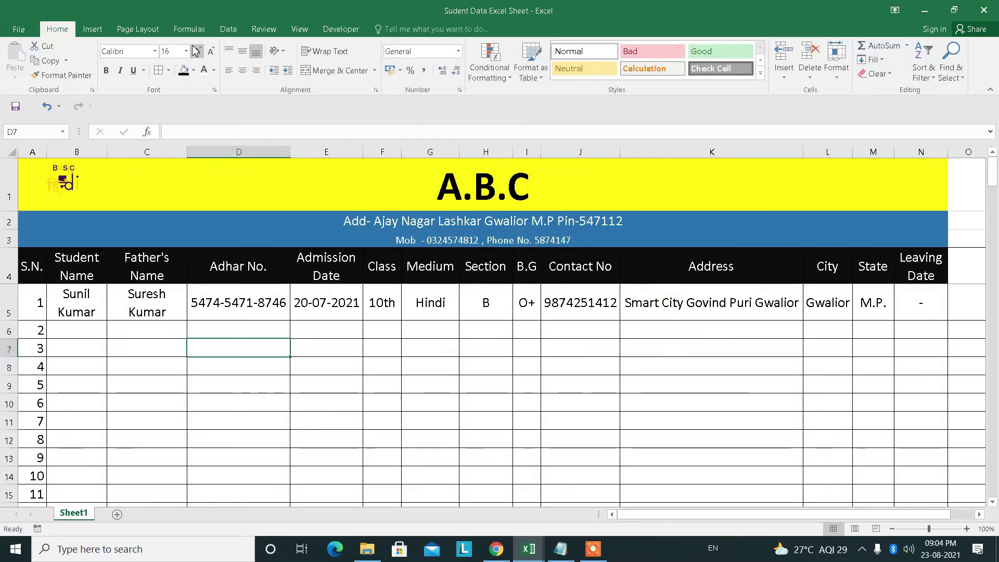
- Select columns A–K and set the page orientation to Landscape
left_click_drag(32, 151, 912, 161)
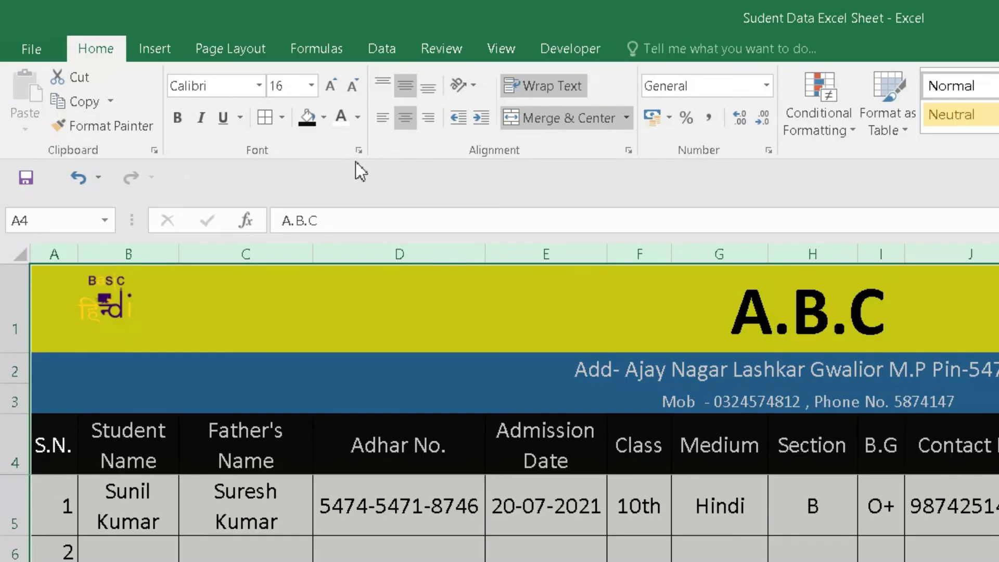
left_click(219, 50)
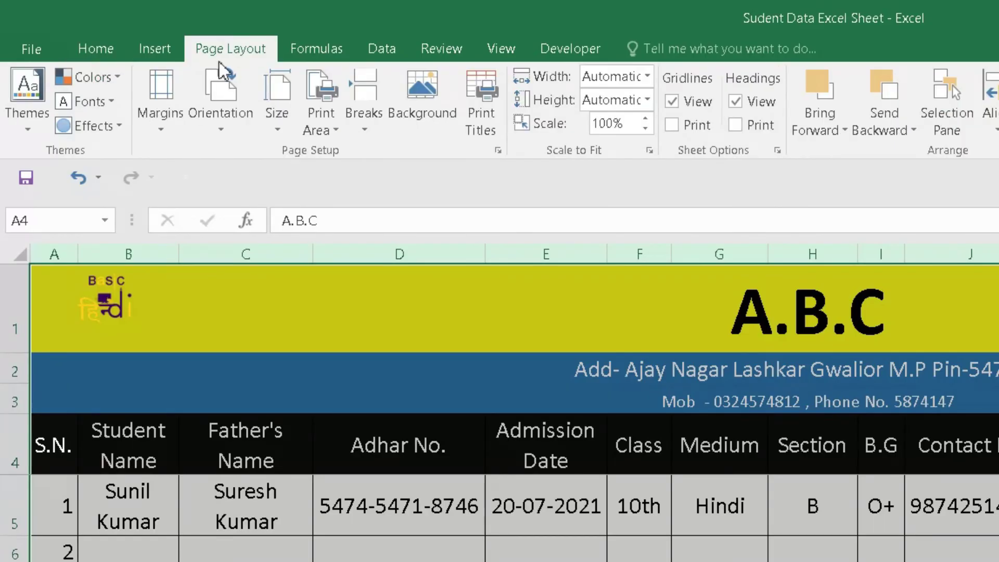
left_click(239, 133)
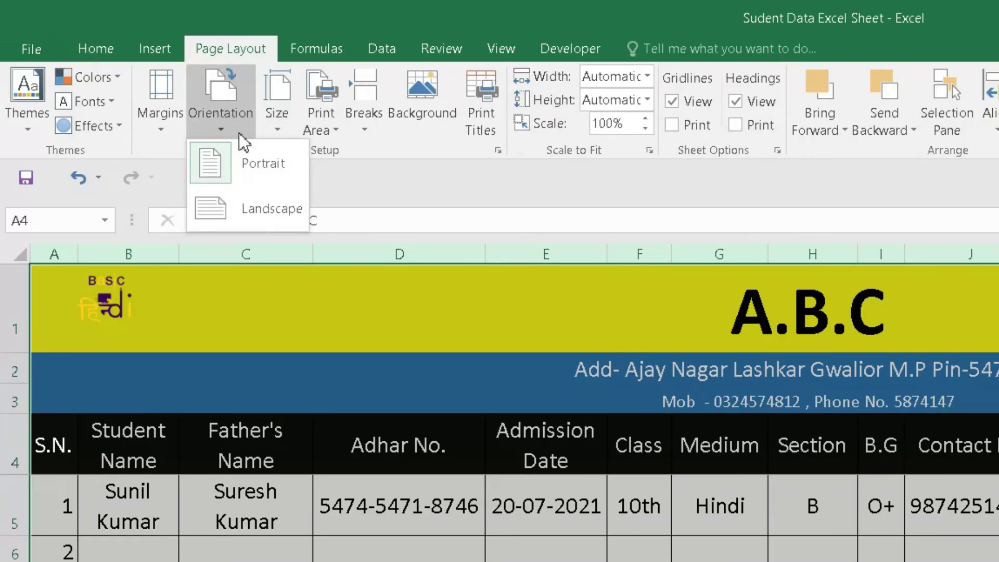
left_click(260, 206)
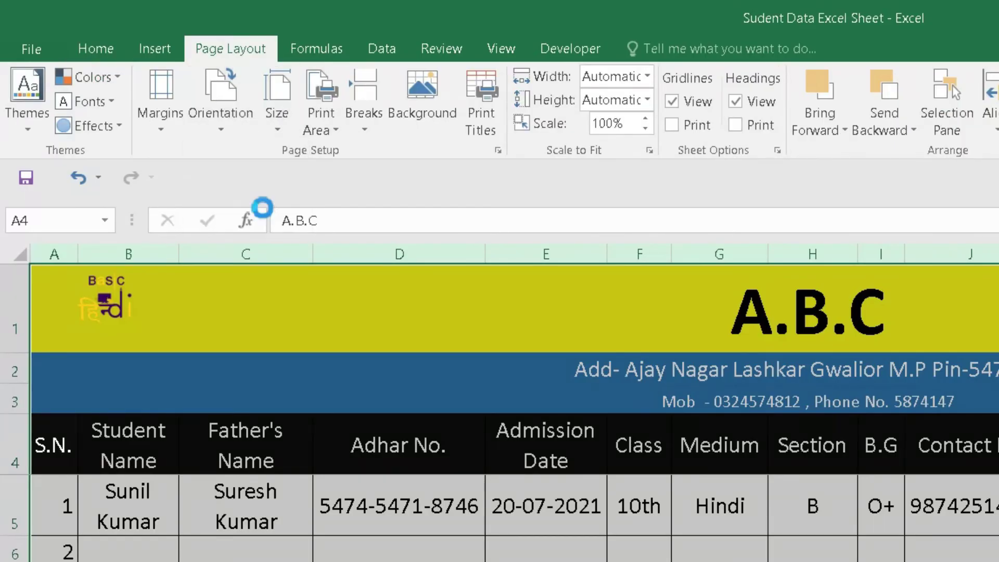
left_click(513, 57)
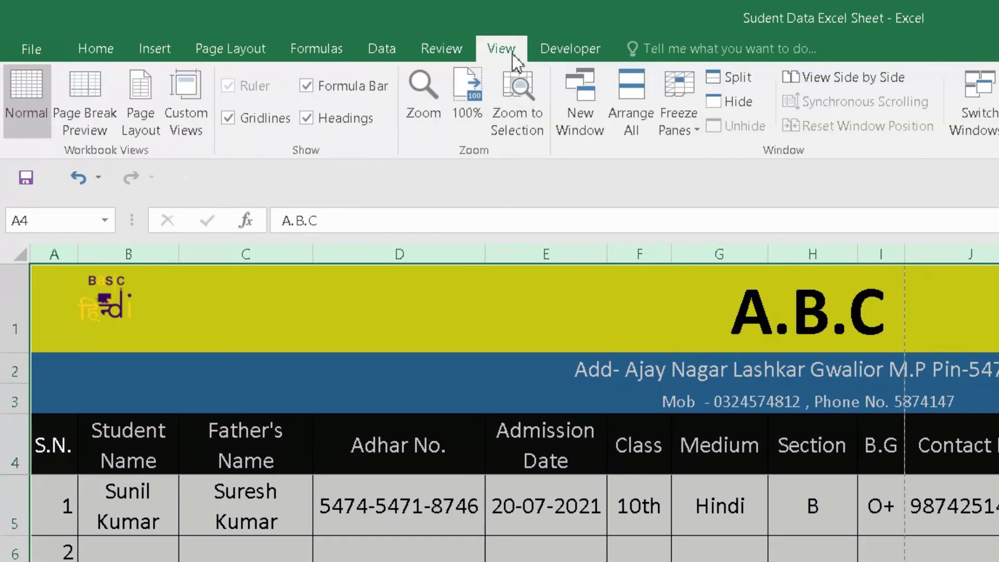
- In Page Break Preview, drag the page break to column N so Page 1 spans A–N
left_click(110, 134)
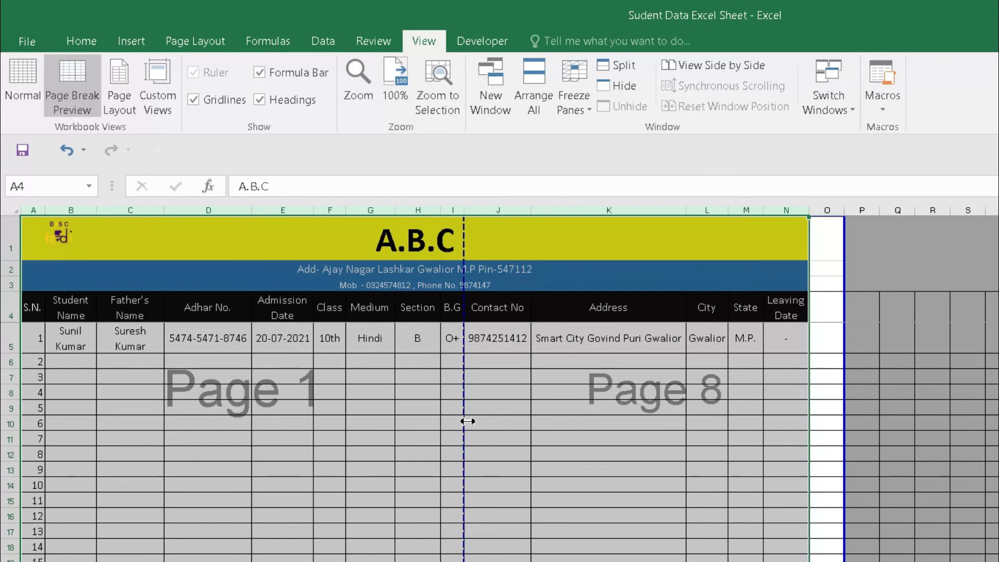
left_click_drag(467, 420, 805, 455)
scroll(568, 482, "down", 4)
scroll(568, 482, "down", 1)
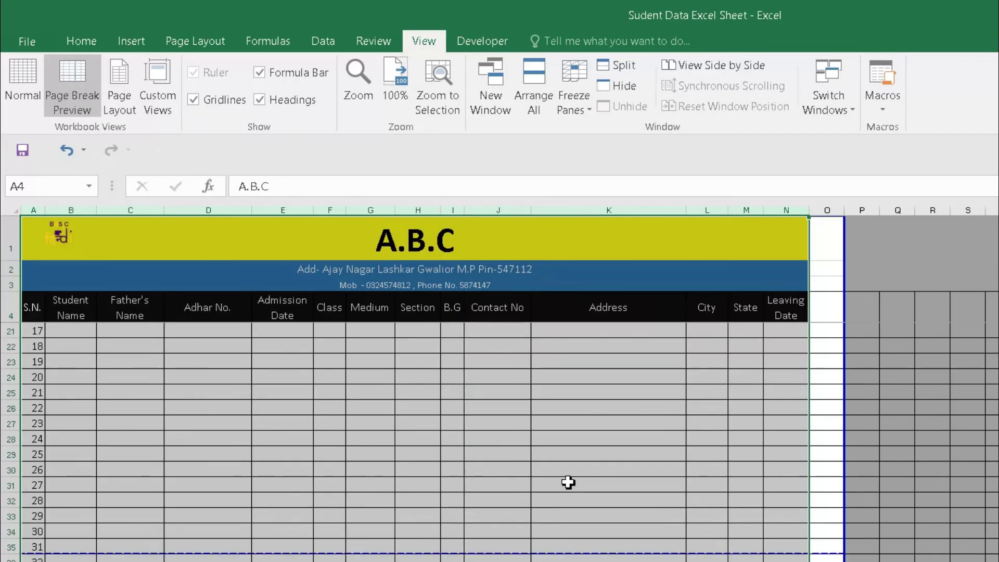
scroll(568, 482, "up", 5)
left_click(591, 458)
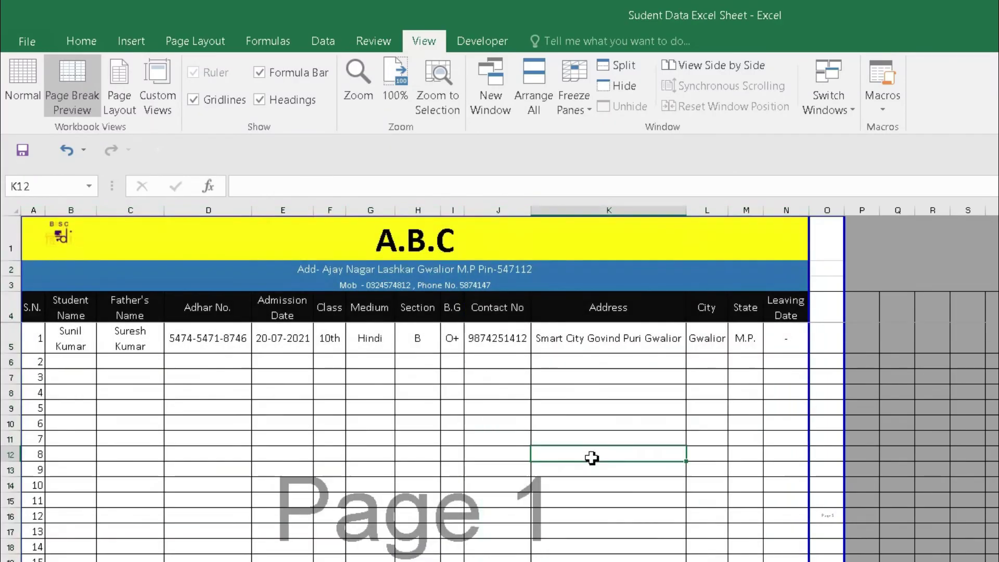
left_click(99, 42)
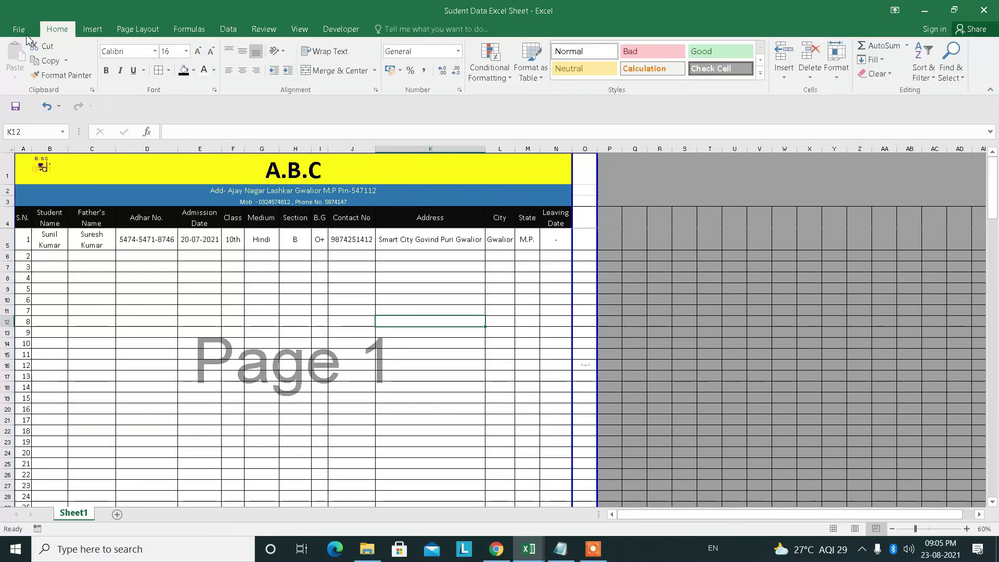
- Open the print preview, check the 61% custom scaling in Page Setup, and show margins
left_click(25, 32)
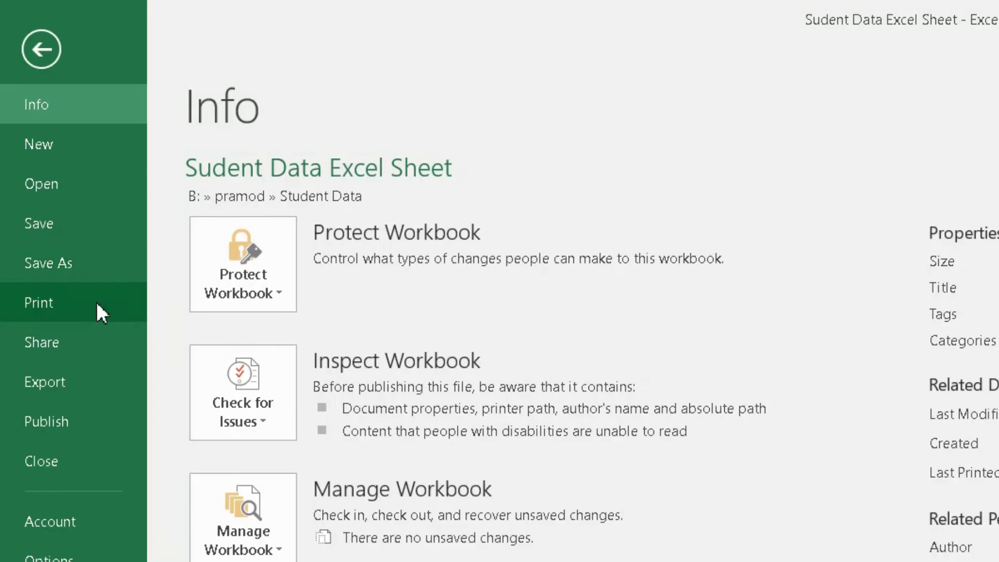
left_click(50, 169)
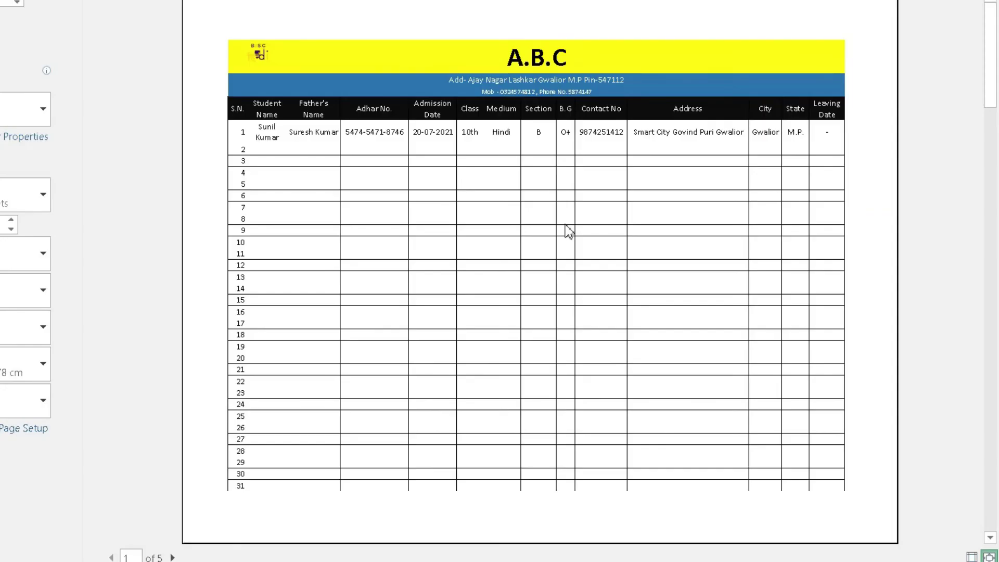
left_click(564, 286)
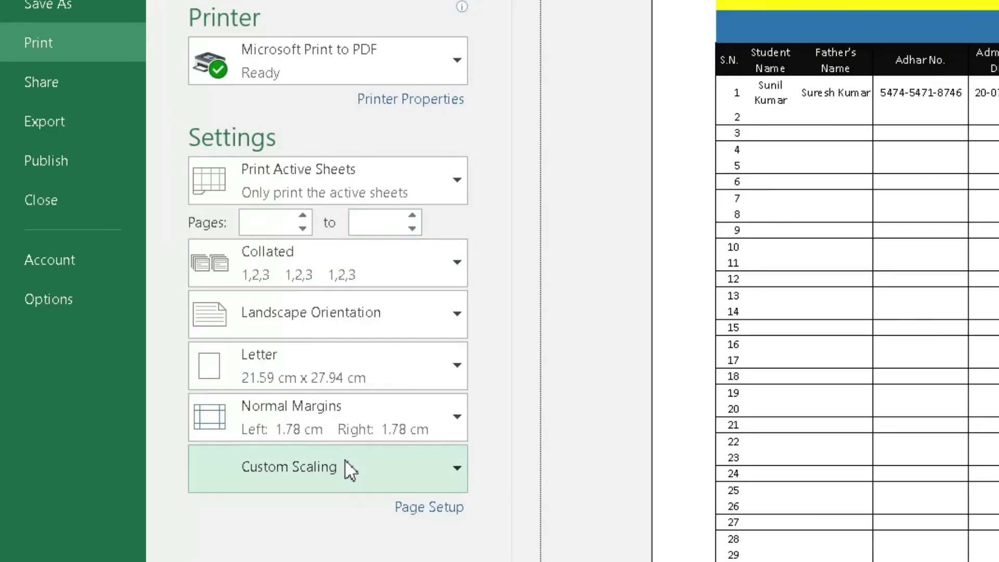
left_click(344, 459)
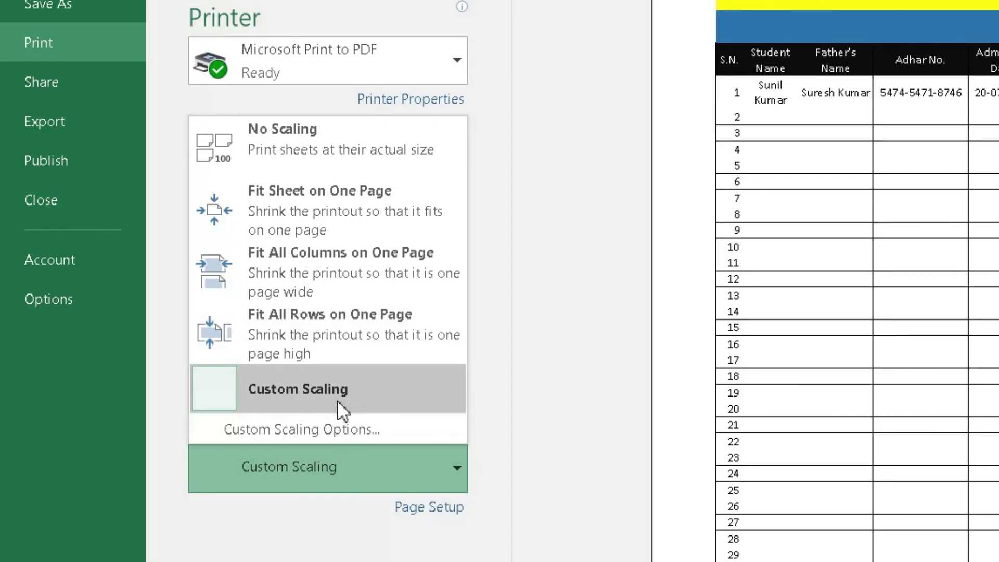
left_click(339, 432)
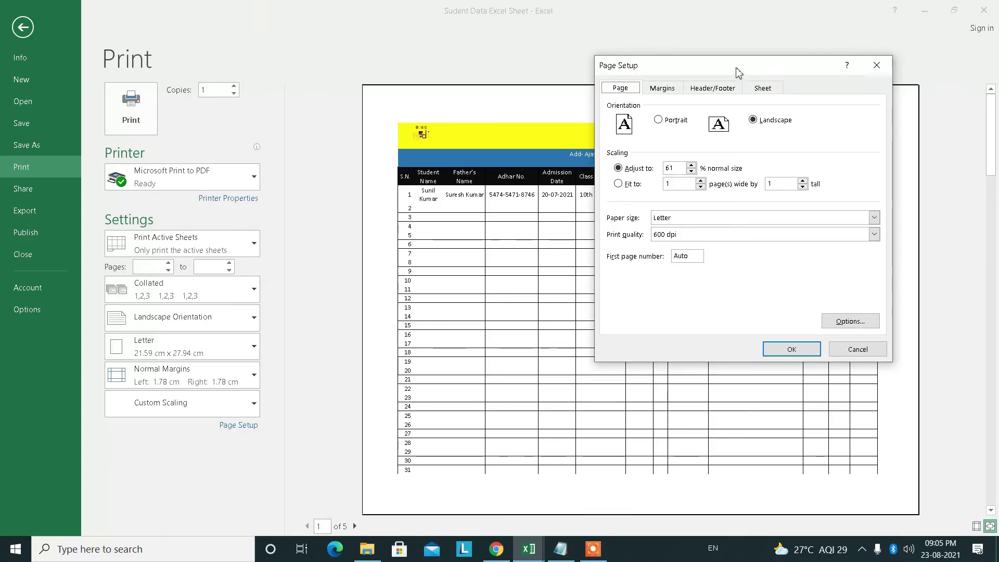
left_click_drag(736, 73, 335, 83)
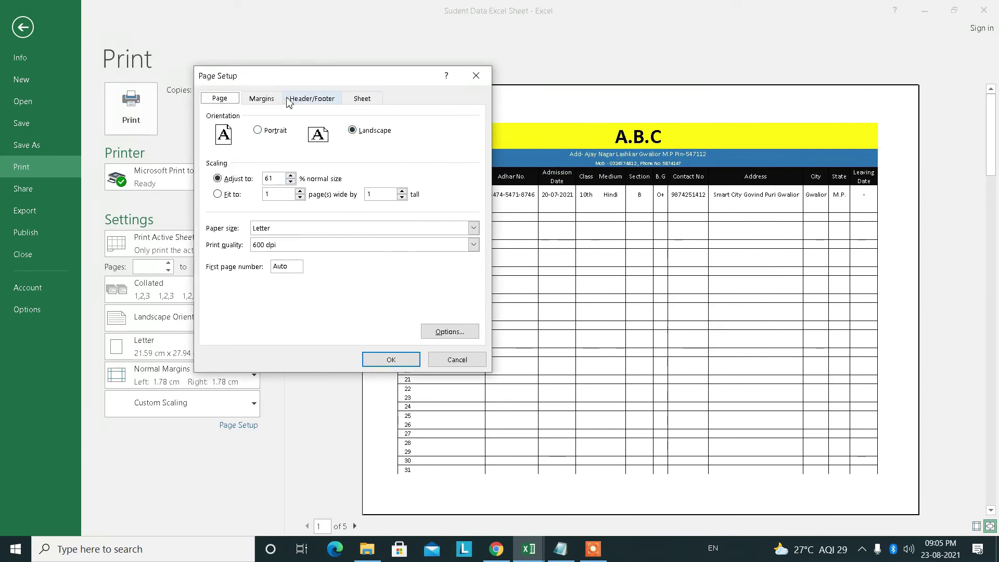
key("Return")
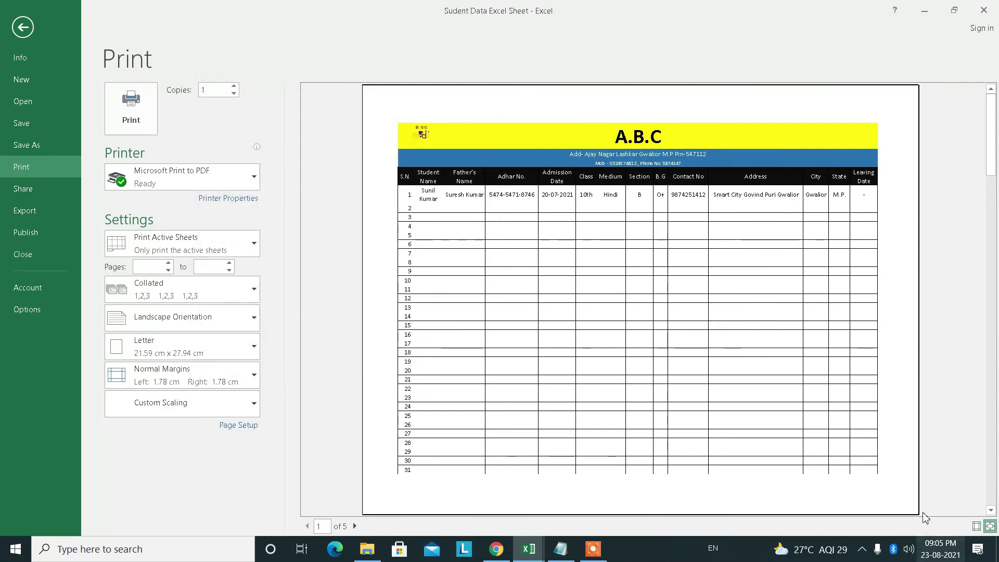
left_click(975, 526)
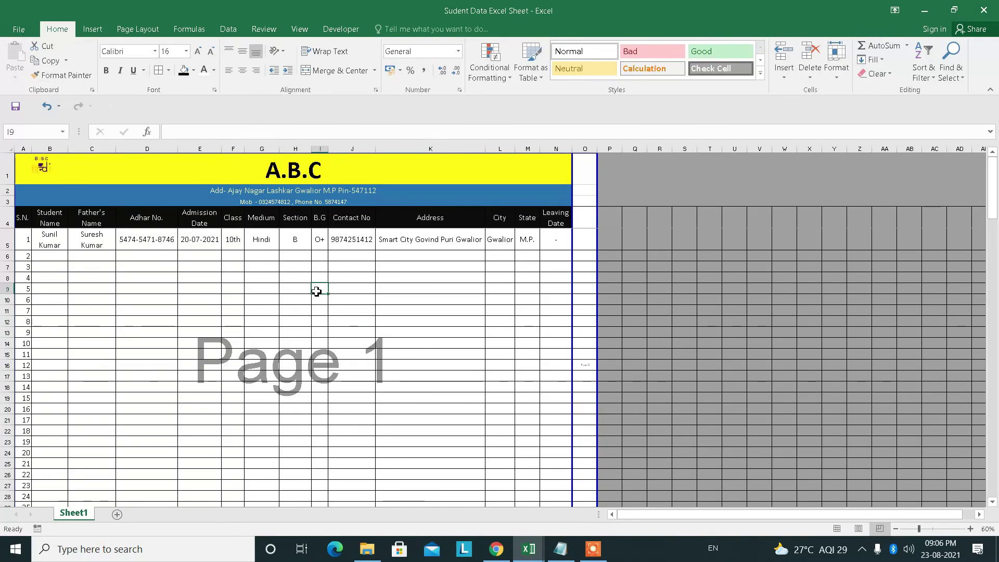
- Back on the worksheet, select cell L6 in the City column
scroll(316, 326, "down", 3)
scroll(315, 325, "up", 3)
left_click(505, 253)
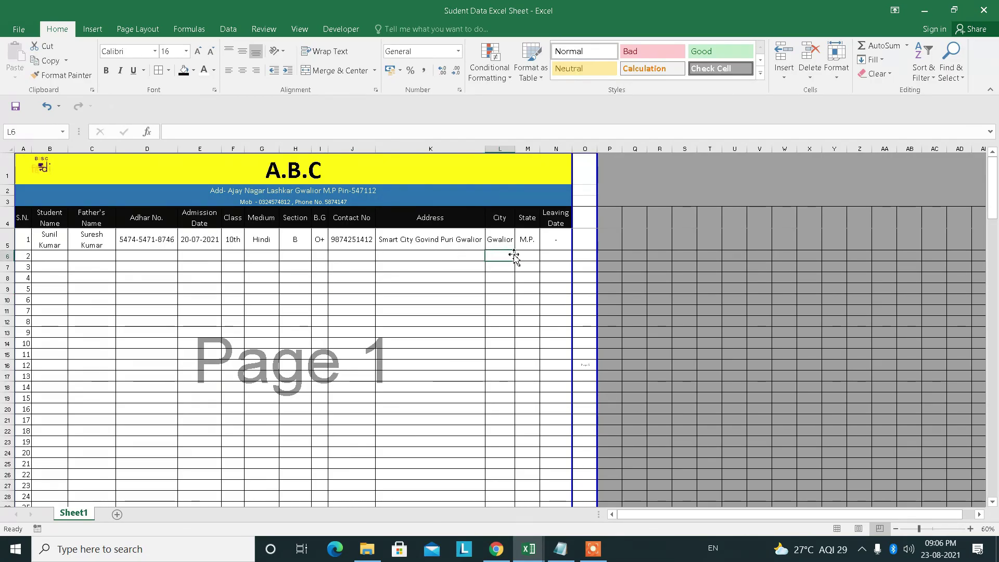